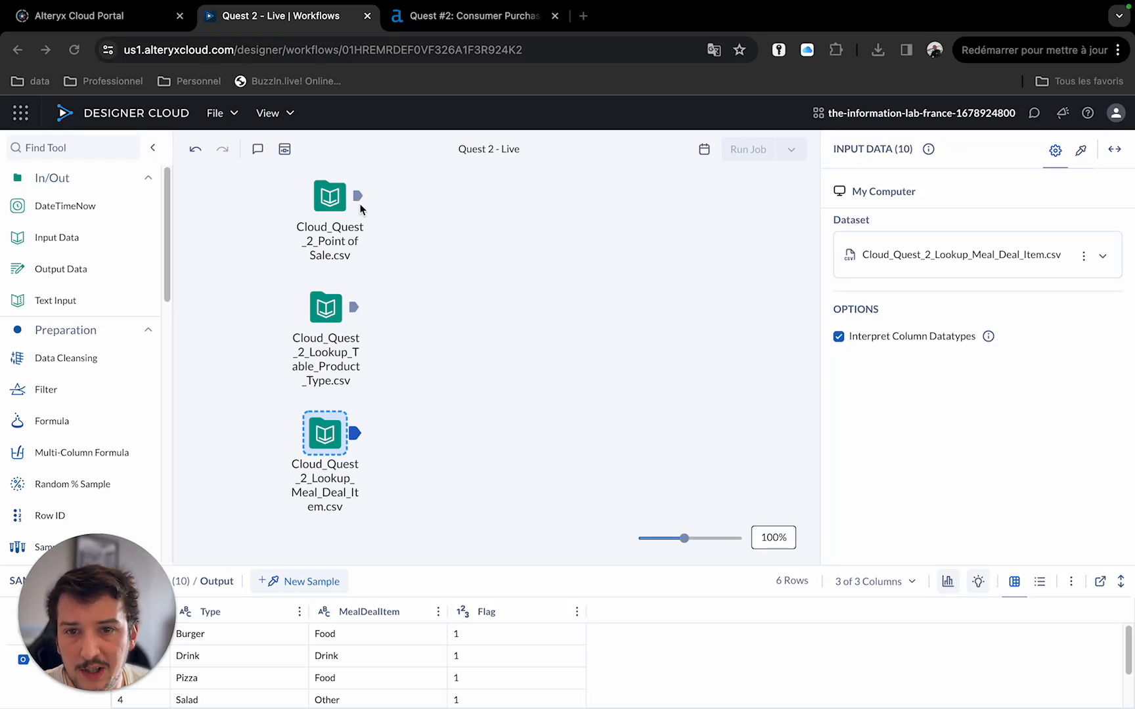
Read the Quest #2 instructions and expected result on the community page, then return to the workflow.
{"action": "left_click", "coordinate": [428, 24]}
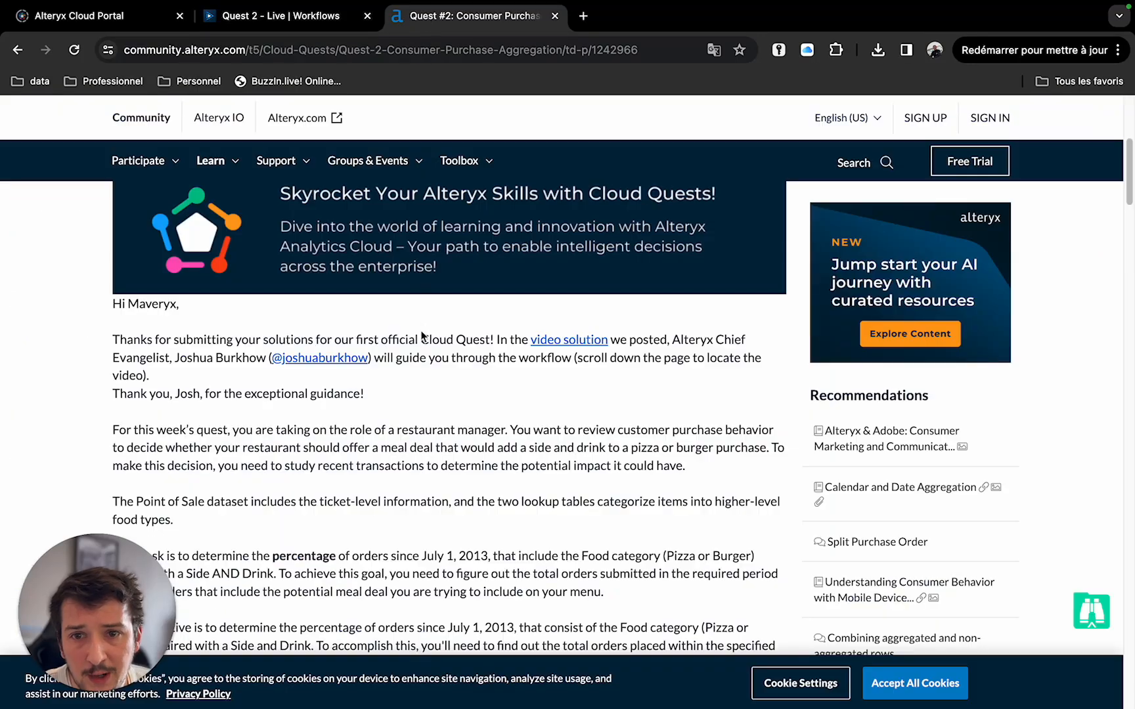
{"action": "scroll", "coordinate": [434, 300], "scroll_direction": "up", "scroll_amount": 5}
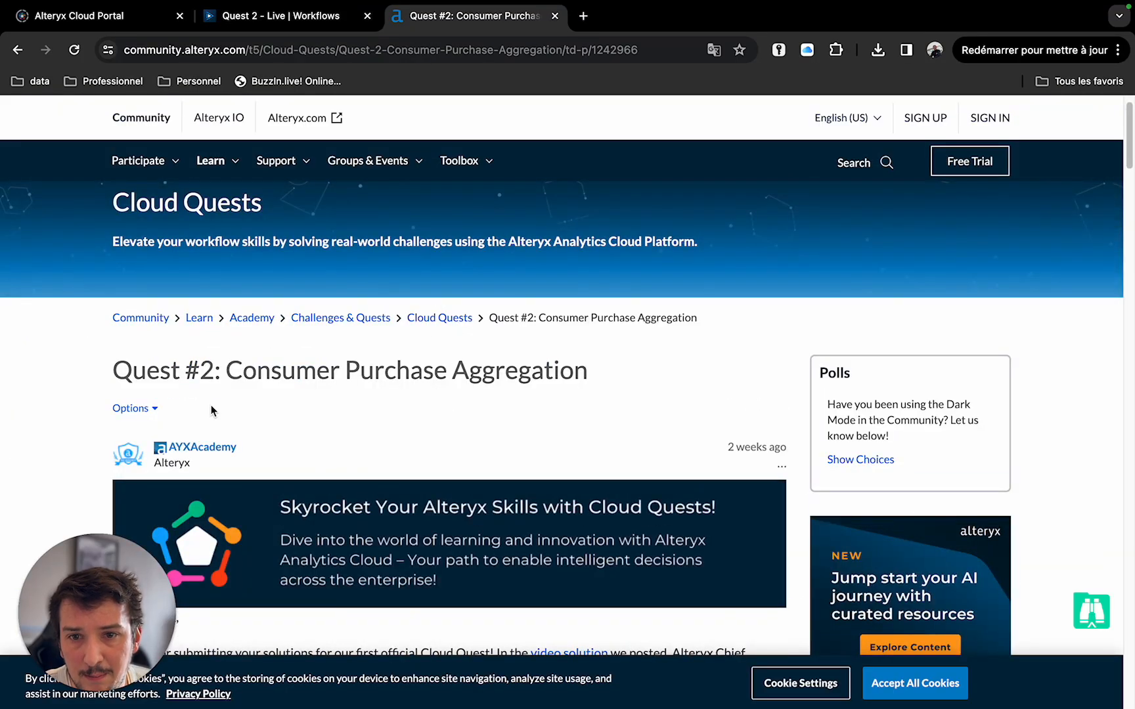
{"action": "scroll", "coordinate": [424, 392], "scroll_direction": "down", "scroll_amount": 10}
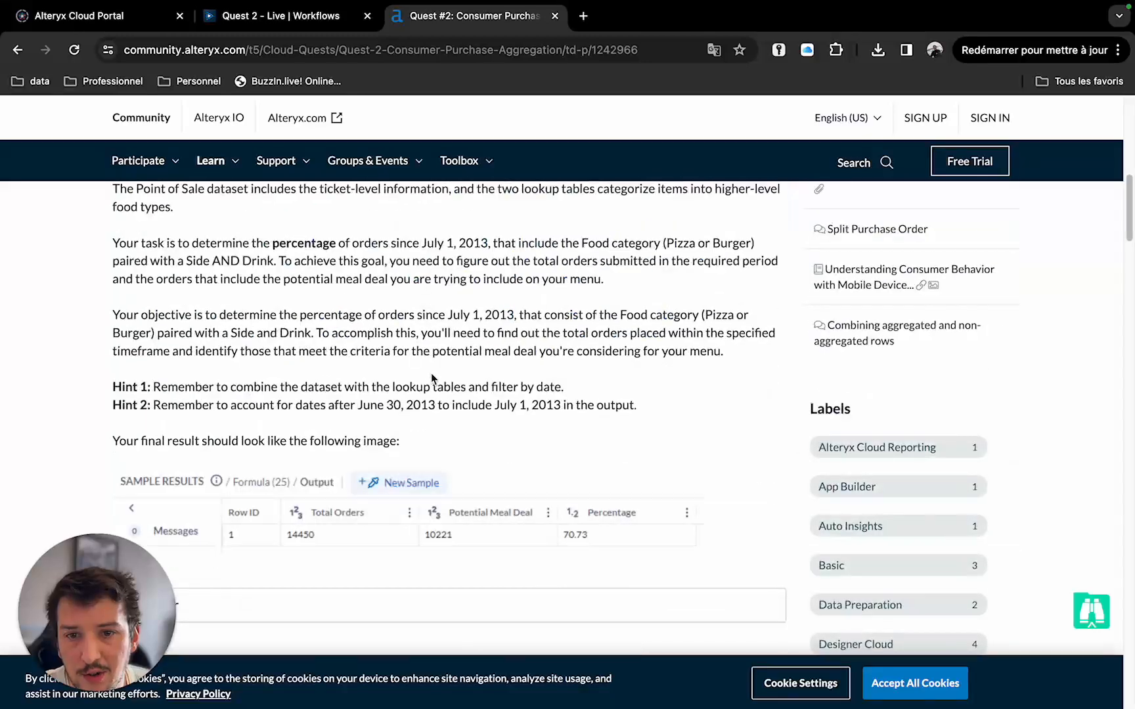
{"action": "left_click", "coordinate": [295, 18]}
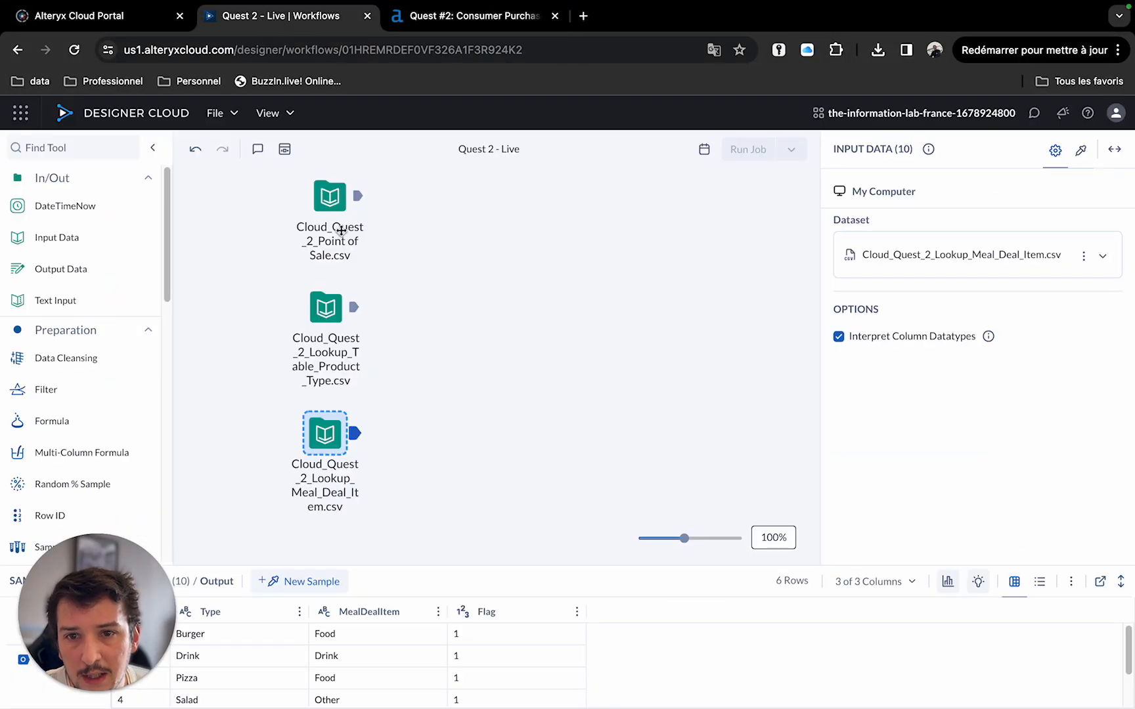
Preview the data of the Point of Sale, Product Type and Meal Deal Item inputs in the results pane.
{"action": "left_click", "coordinate": [360, 202]}
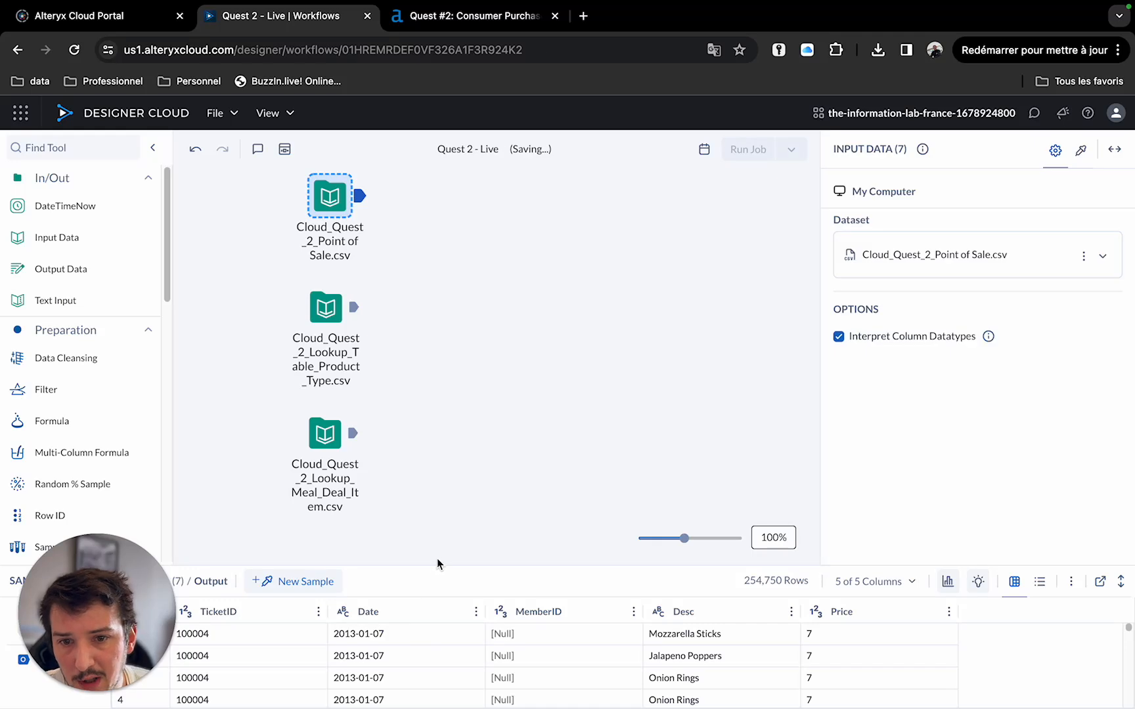
{"action": "left_click_drag", "start_coordinate": [442, 566], "coordinate": [450, 438]}
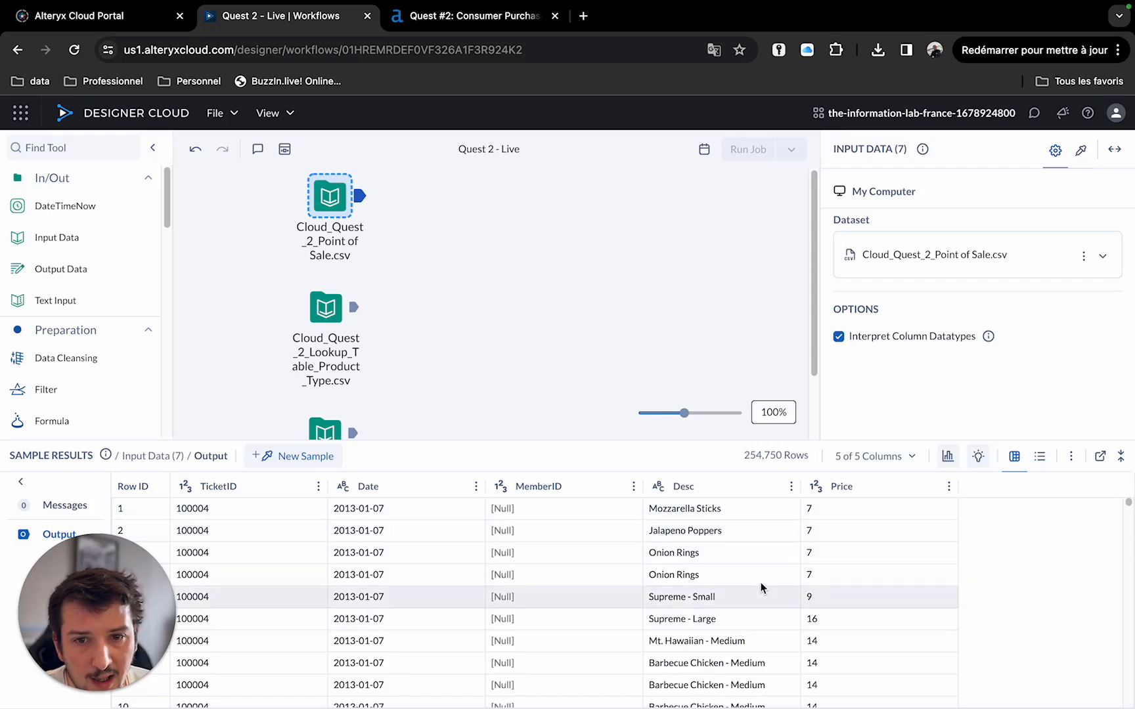
{"action": "left_click", "coordinate": [356, 314]}
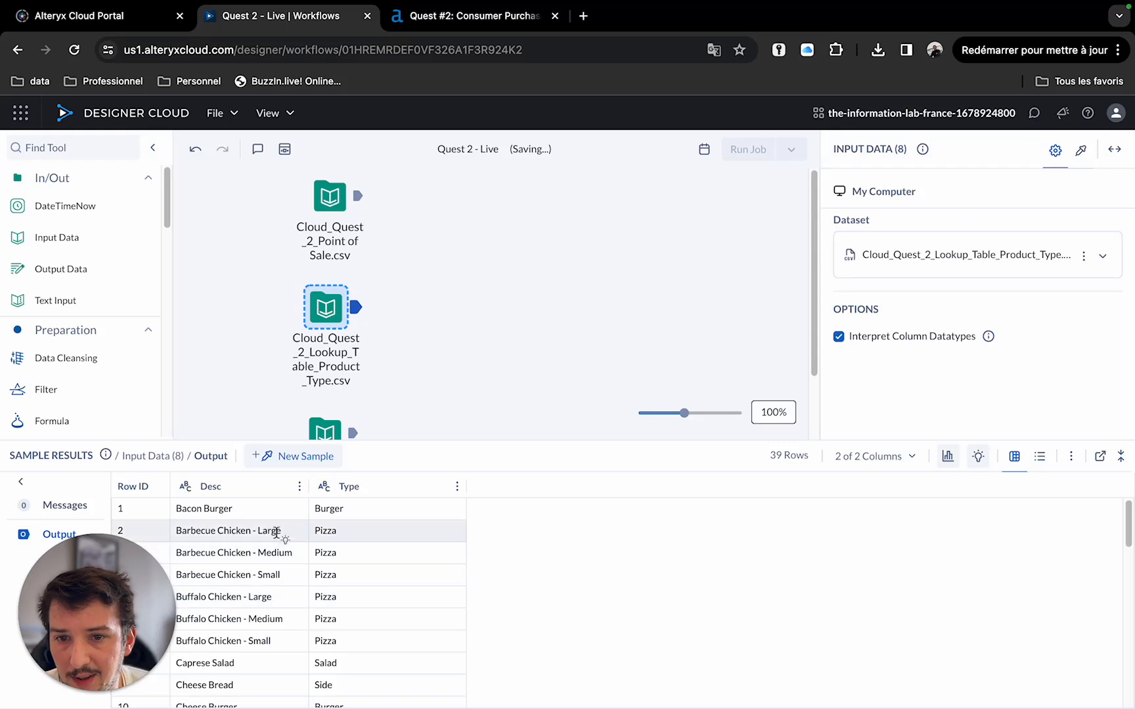
{"action": "scroll", "coordinate": [354, 597], "scroll_direction": "down", "scroll_amount": 1}
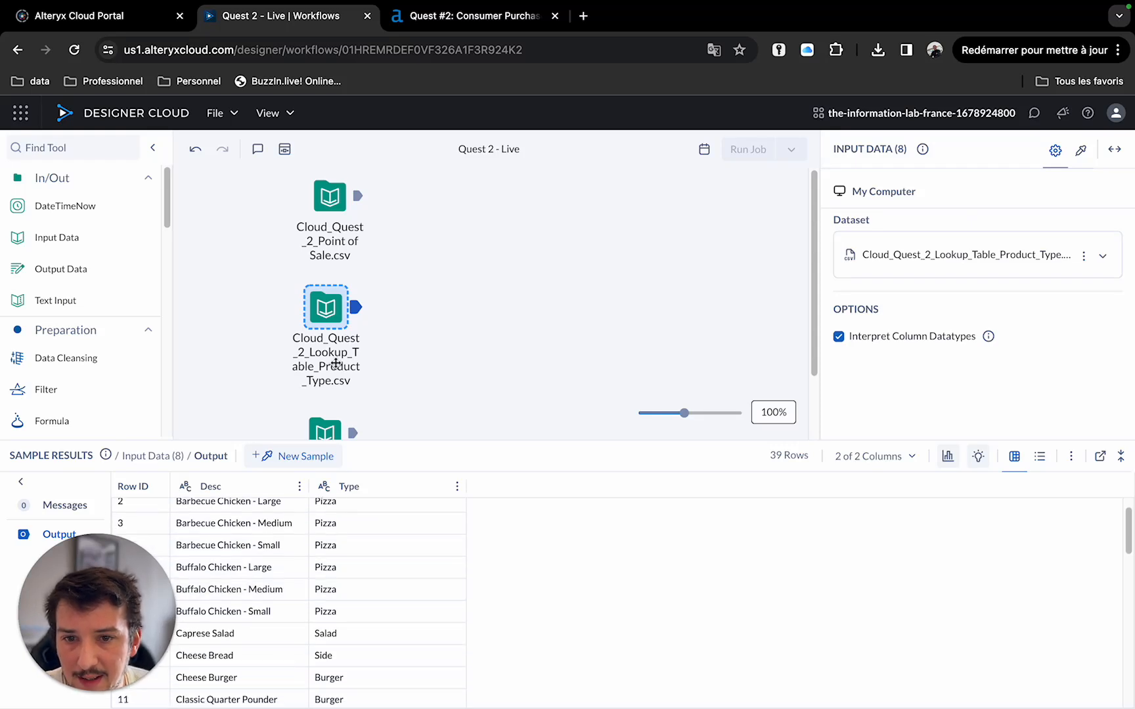
{"action": "left_click", "coordinate": [355, 434]}
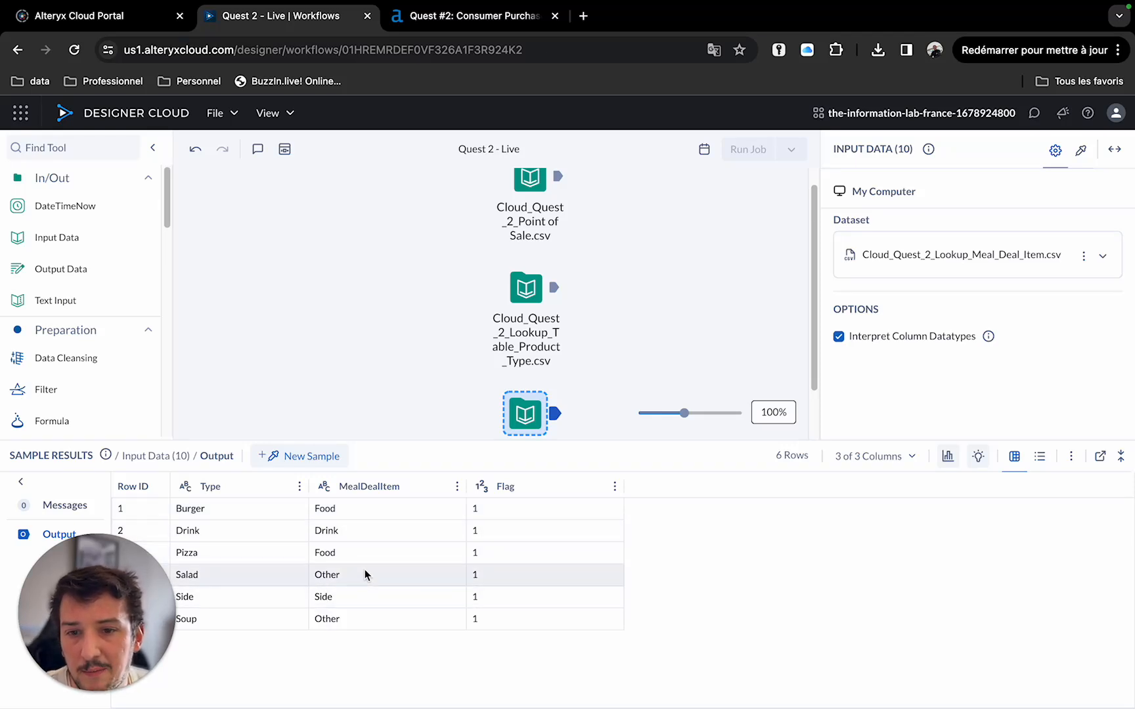
{"action": "scroll", "coordinate": [594, 276], "scroll_direction": "up", "scroll_amount": 1}
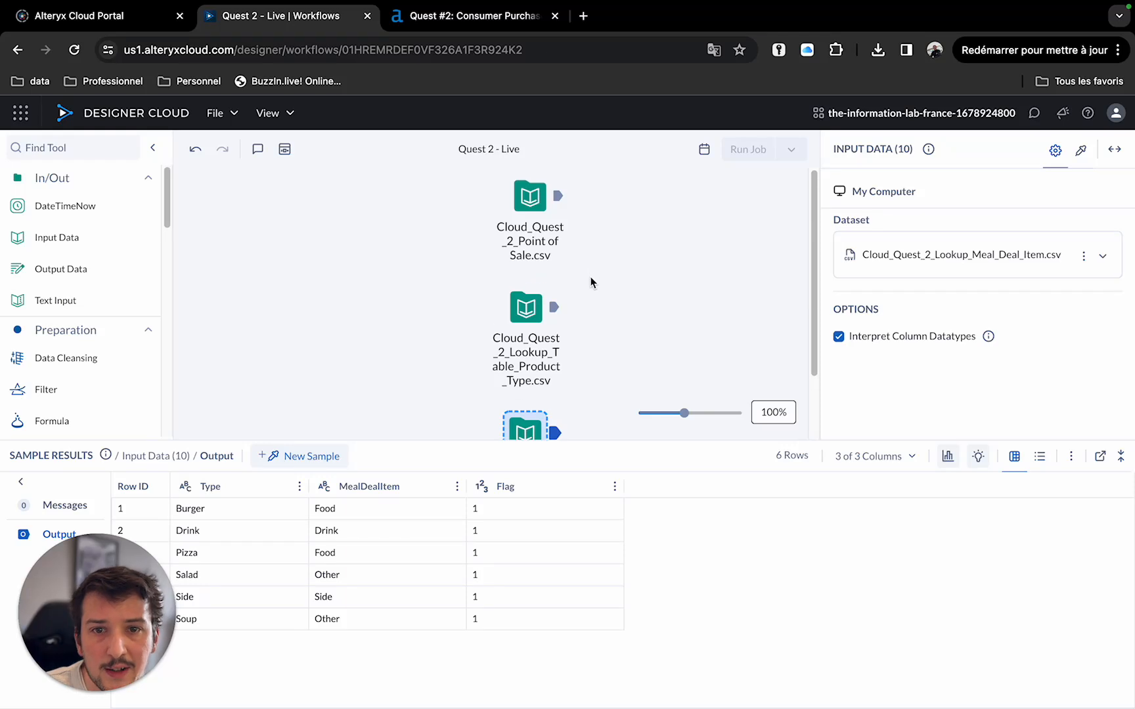
{"action": "left_click", "coordinate": [536, 206]}
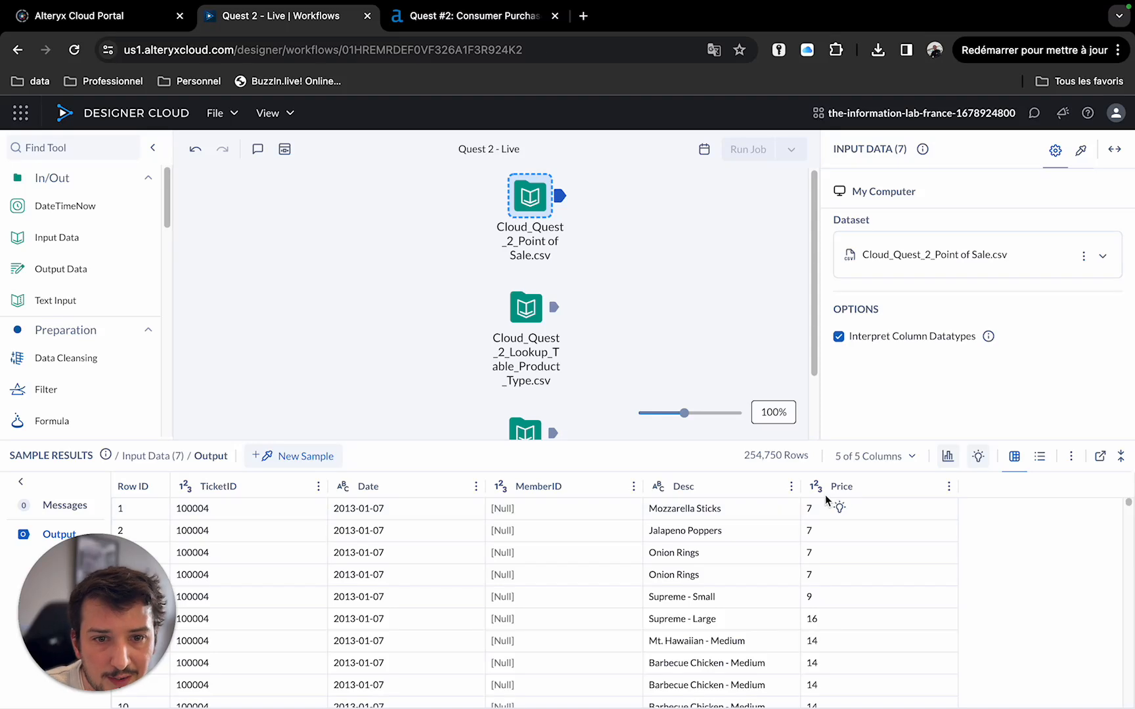
Add a Select tool after the Point of Sale input.
{"action": "left_click", "coordinate": [344, 494]}
{"action": "left_click", "coordinate": [388, 599]}
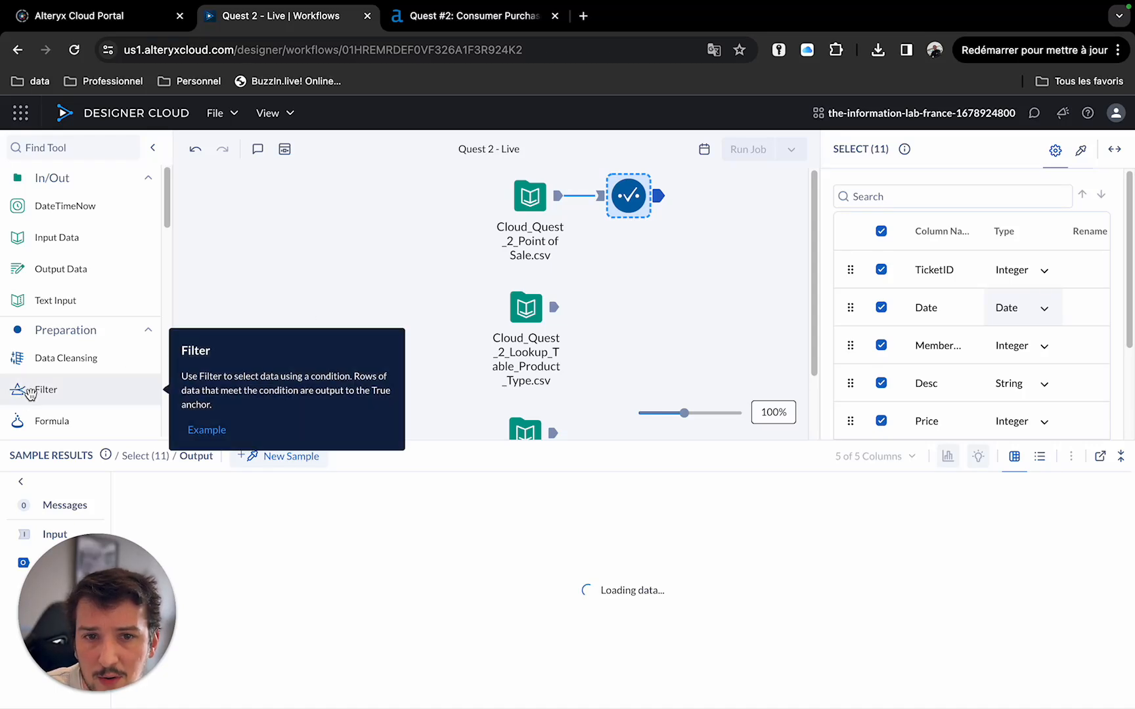
Add a Filter tool after the Select tool and set its column to Date.
{"action": "left_click_drag", "start_coordinate": [24, 389], "coordinate": [735, 196]}
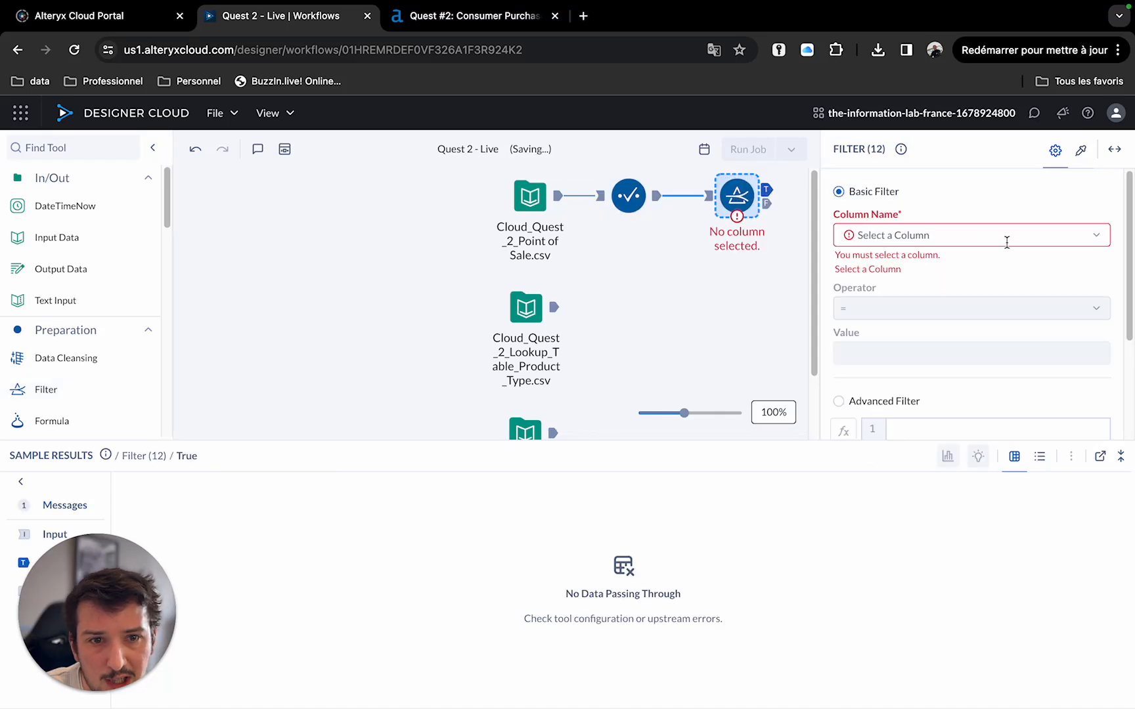
{"action": "left_click", "coordinate": [1099, 235]}
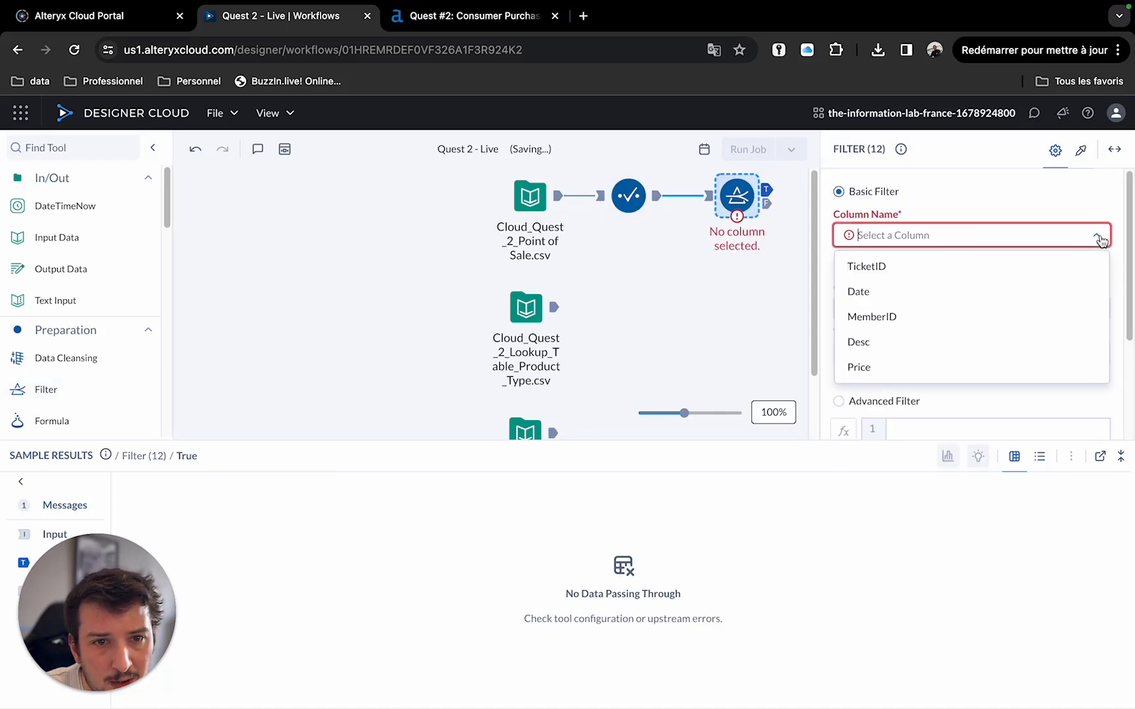
{"action": "left_click", "coordinate": [867, 299]}
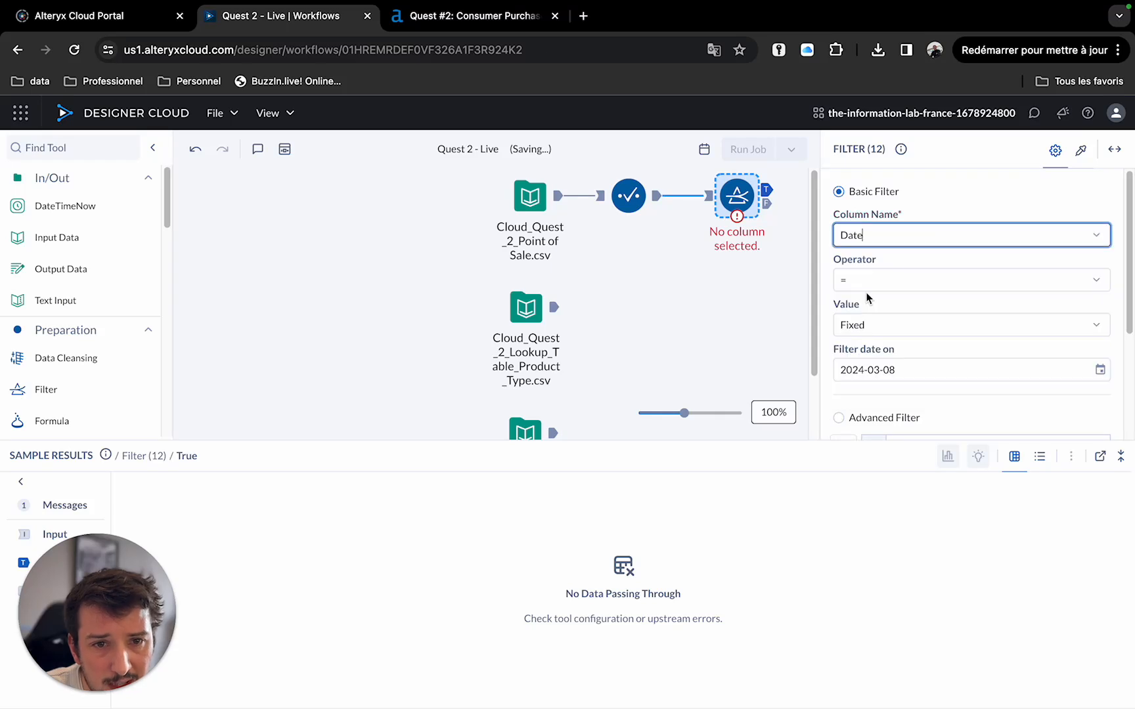
Set the filter's fixed date to 2013-06-30.
{"action": "left_click", "coordinate": [1095, 377]}
{"action": "left_click", "coordinate": [923, 408]}
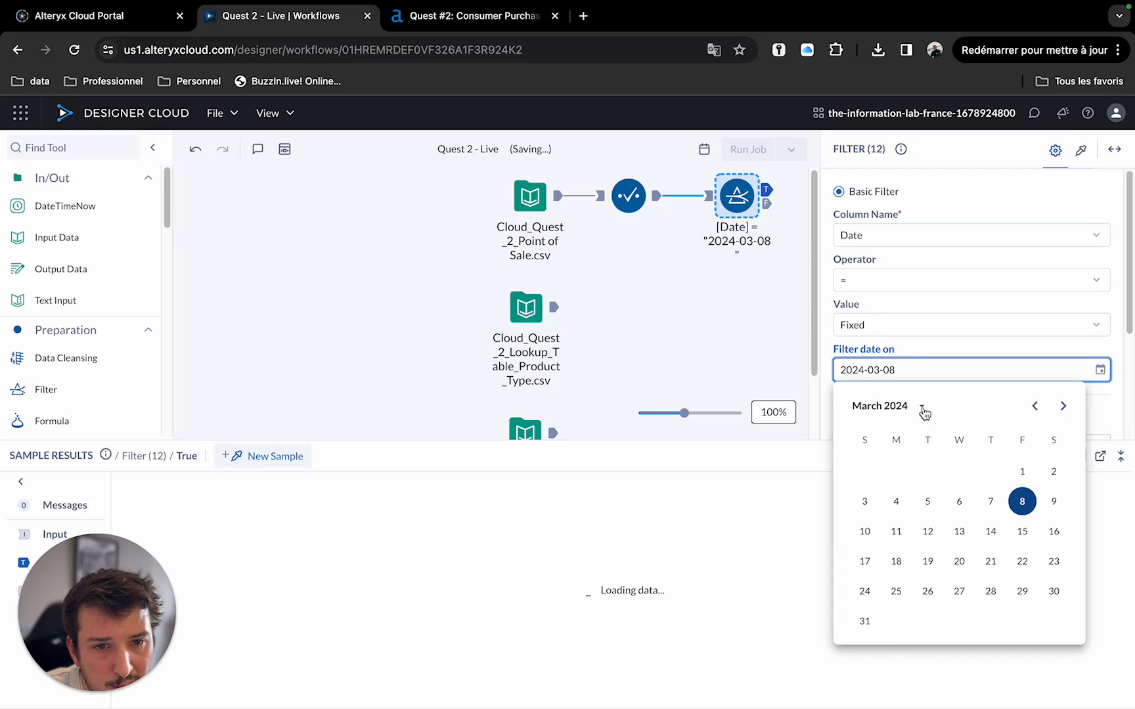
{"action": "left_click", "coordinate": [923, 408]}
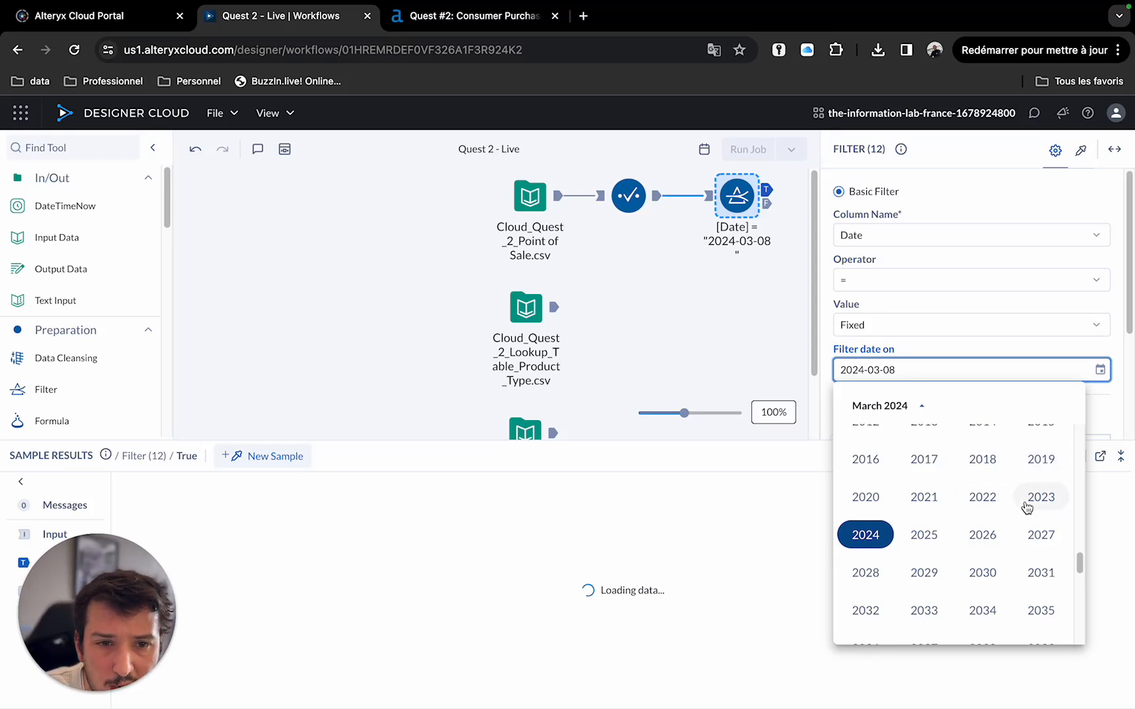
{"action": "scroll", "coordinate": [975, 486], "scroll_direction": "up", "scroll_amount": 1}
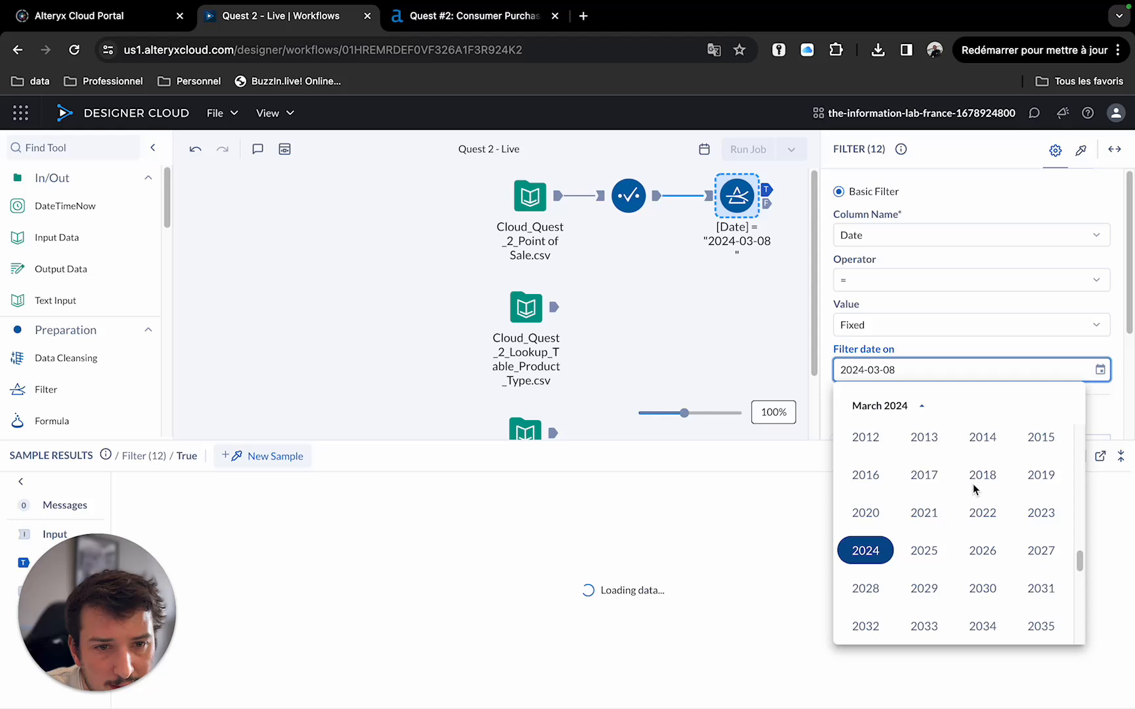
{"action": "left_click", "coordinate": [924, 439]}
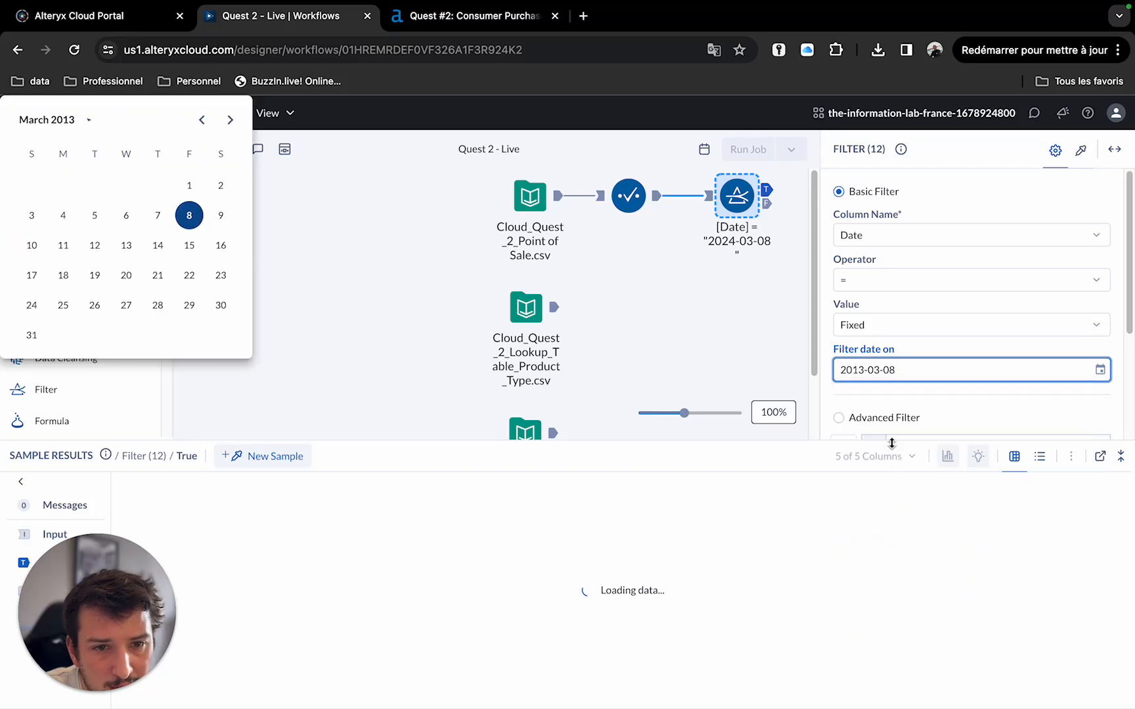
{"action": "left_click", "coordinate": [94, 121]}
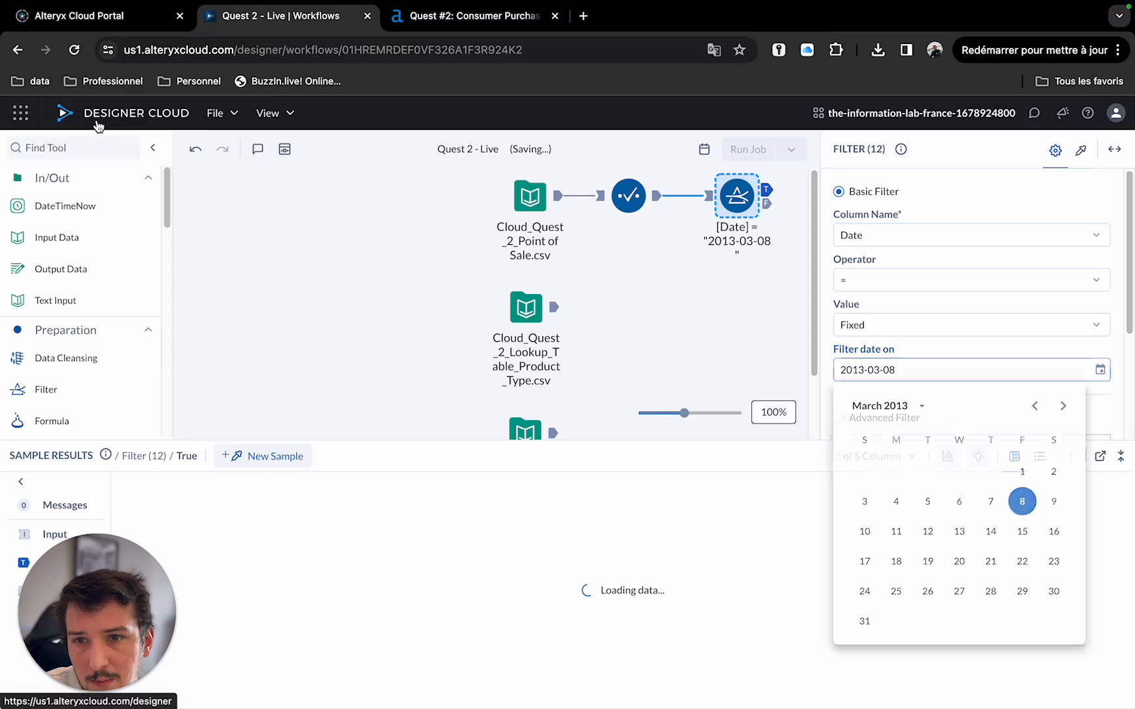
{"action": "left_click", "coordinate": [874, 370]}
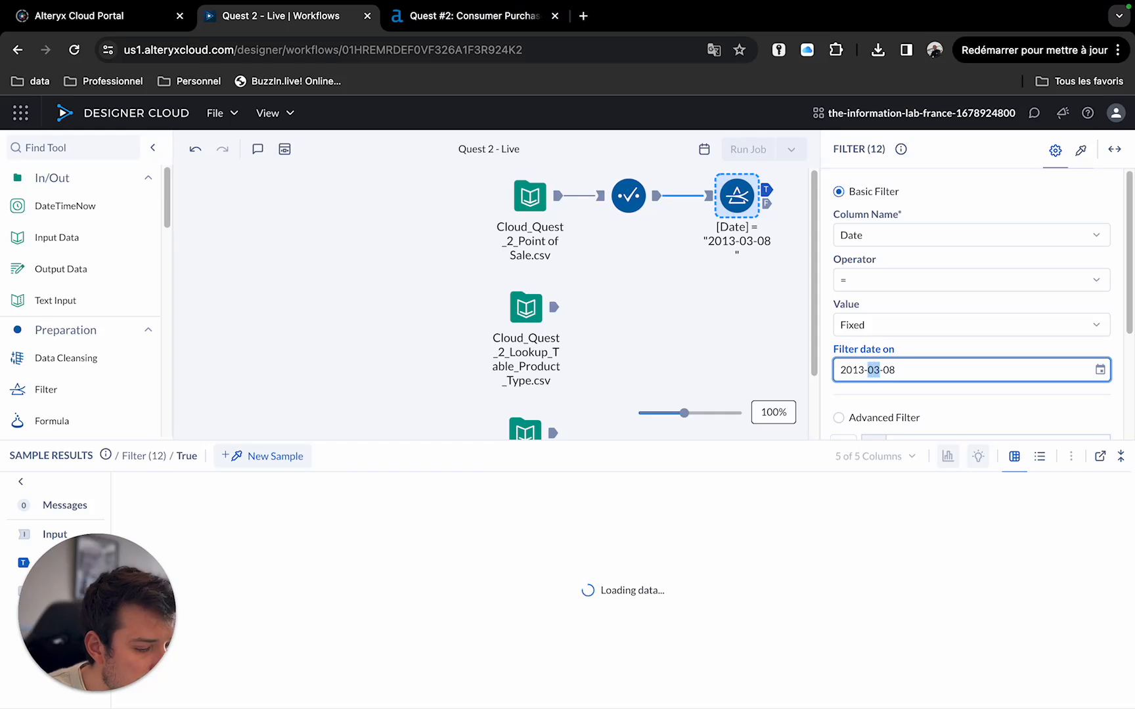
{"action": "type", "text": "6"}
{"action": "key", "text": "Return"}
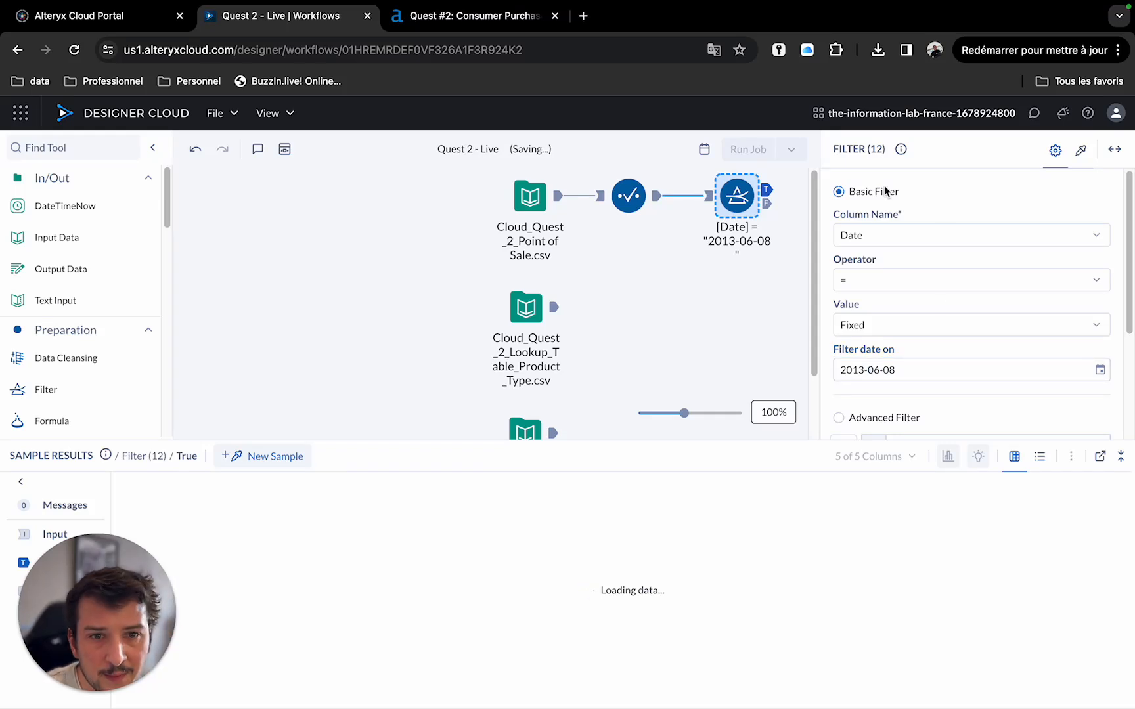
{"action": "scroll", "coordinate": [952, 388], "scroll_direction": "down", "scroll_amount": 3}
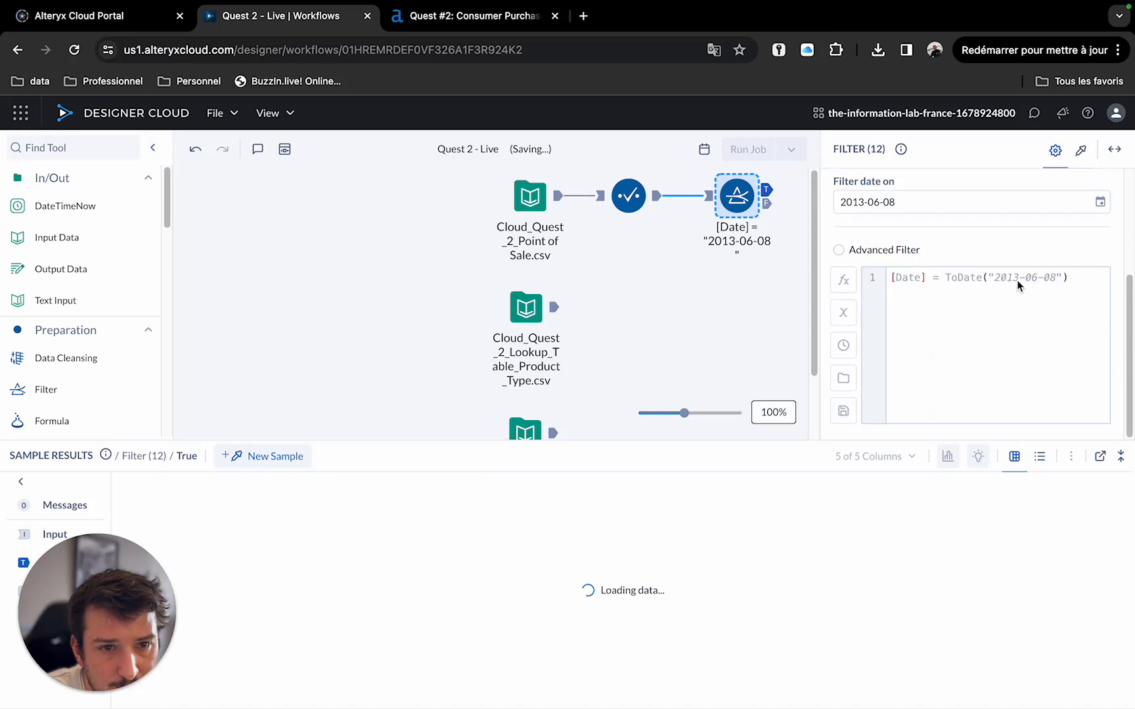
{"action": "left_click", "coordinate": [890, 205]}
{"action": "left_click", "coordinate": [890, 206]}
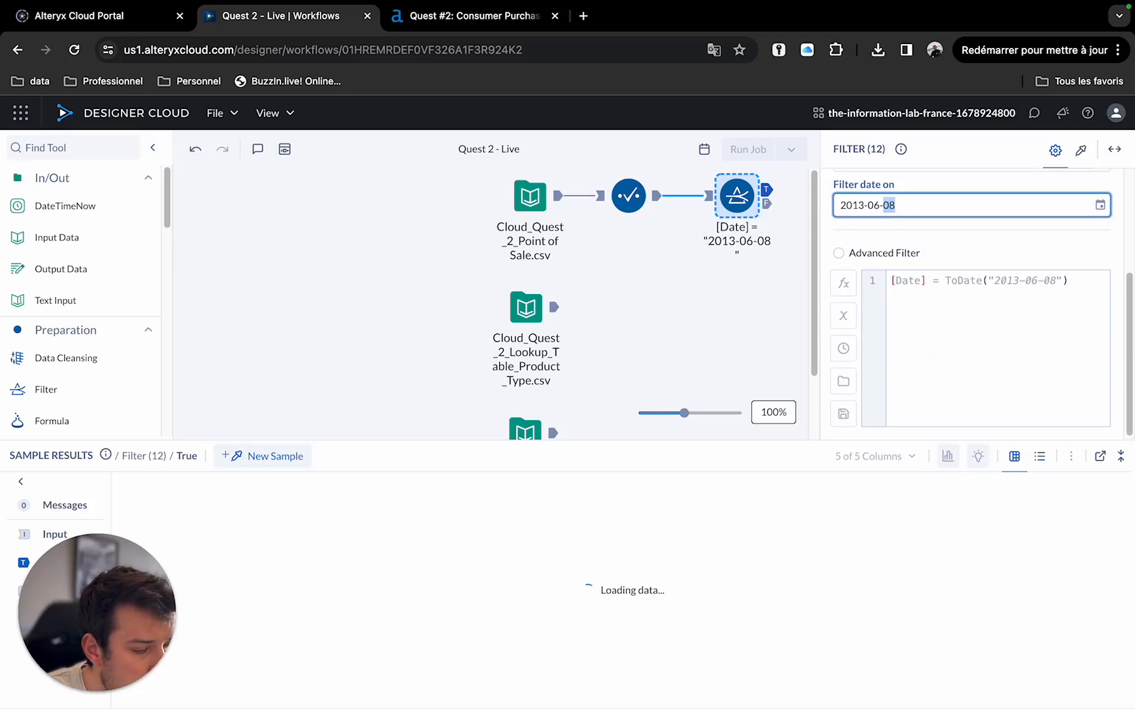
{"action": "type", "text": "30"}
{"action": "key", "text": "Return"}
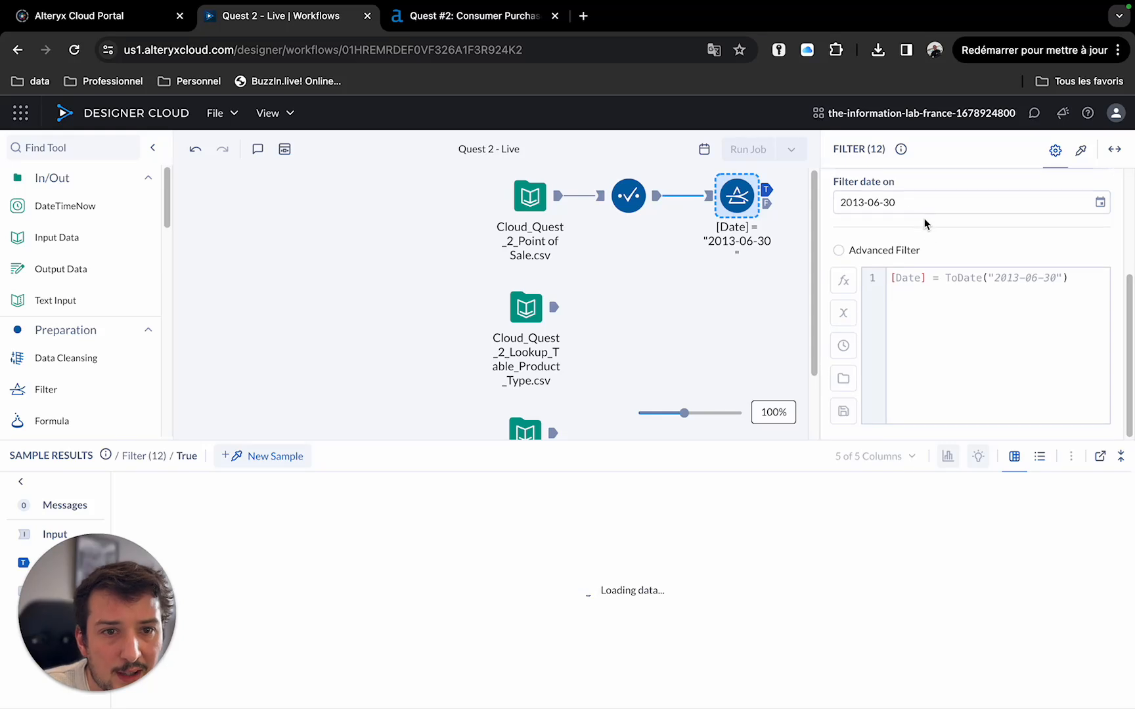
Set the filter operator to >.
{"action": "scroll", "coordinate": [963, 228], "scroll_direction": "up", "scroll_amount": 2}
{"action": "left_click", "coordinate": [1095, 253]}
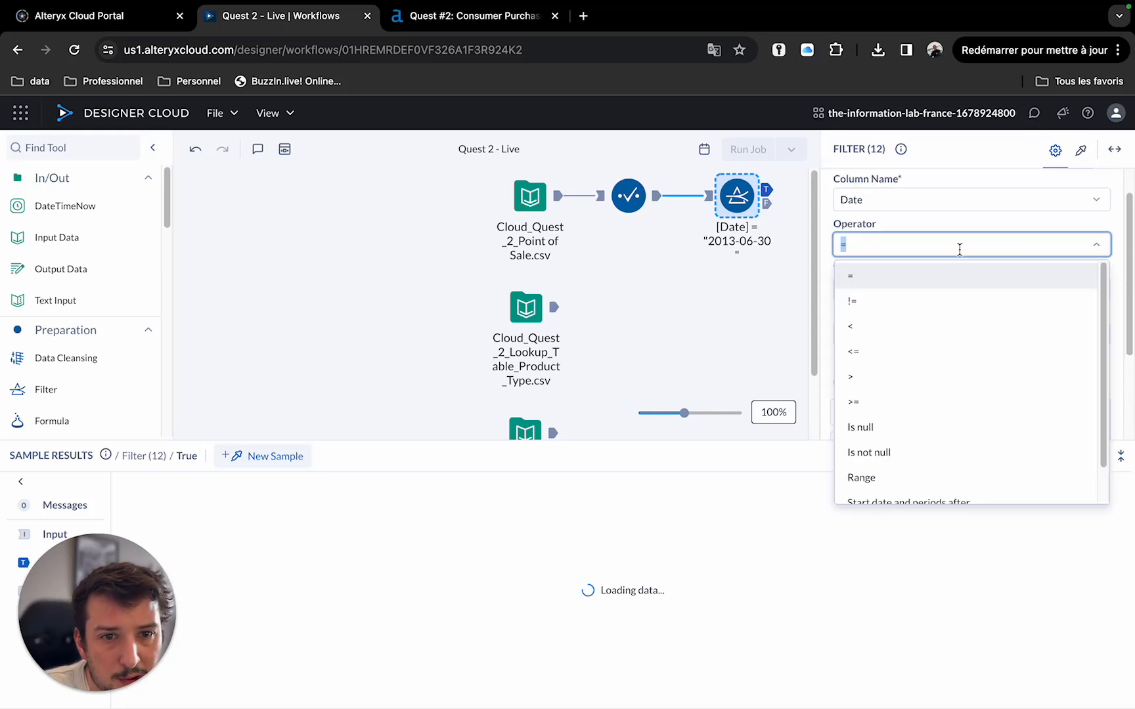
{"action": "left_click", "coordinate": [949, 316]}
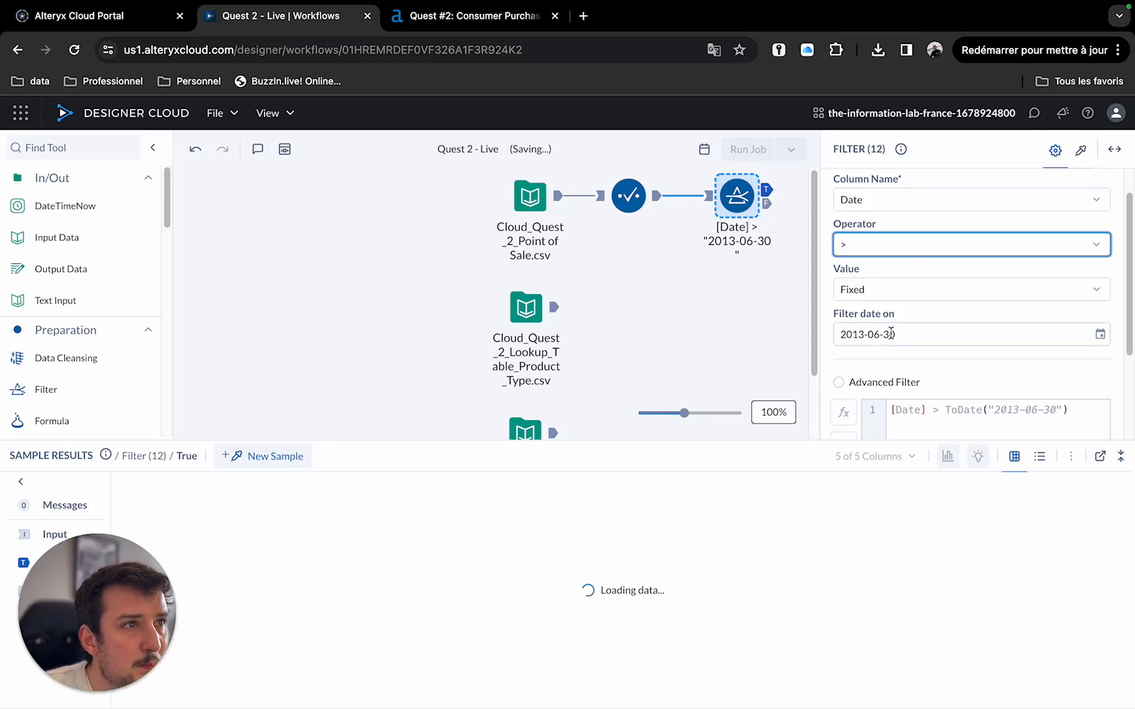
Preview the Product Type and Meal Deal Item lookup tables.
{"action": "scroll", "coordinate": [650, 350], "scroll_direction": "down", "scroll_amount": 1}
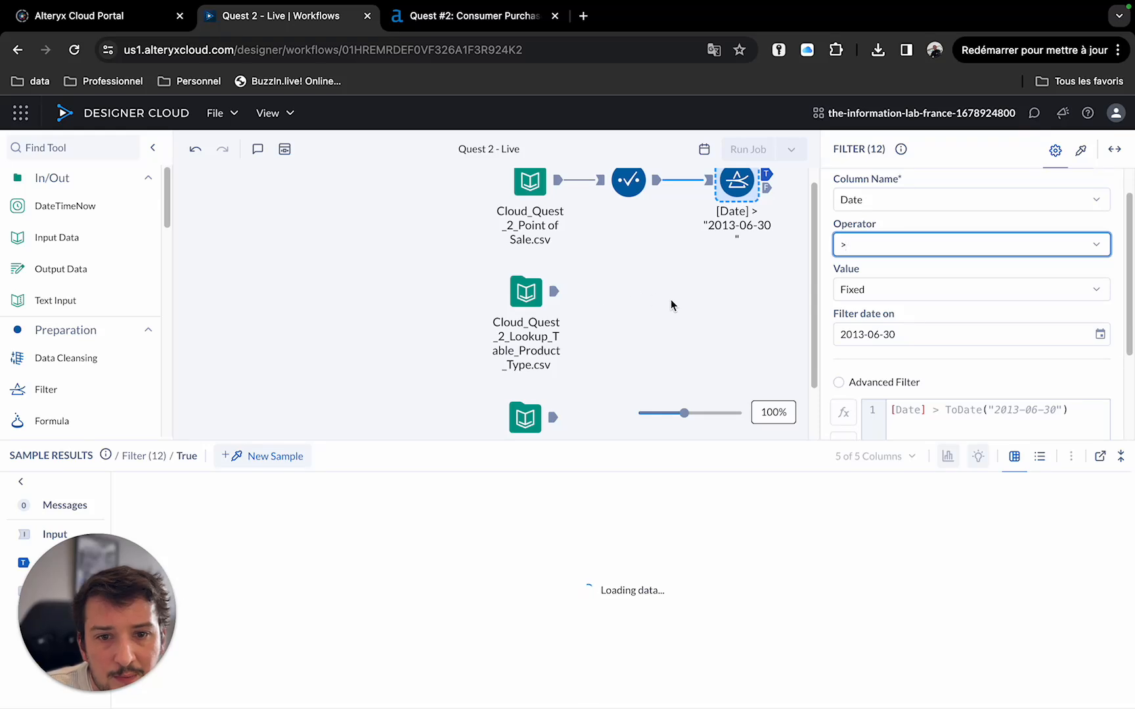
{"action": "left_click", "coordinate": [553, 296]}
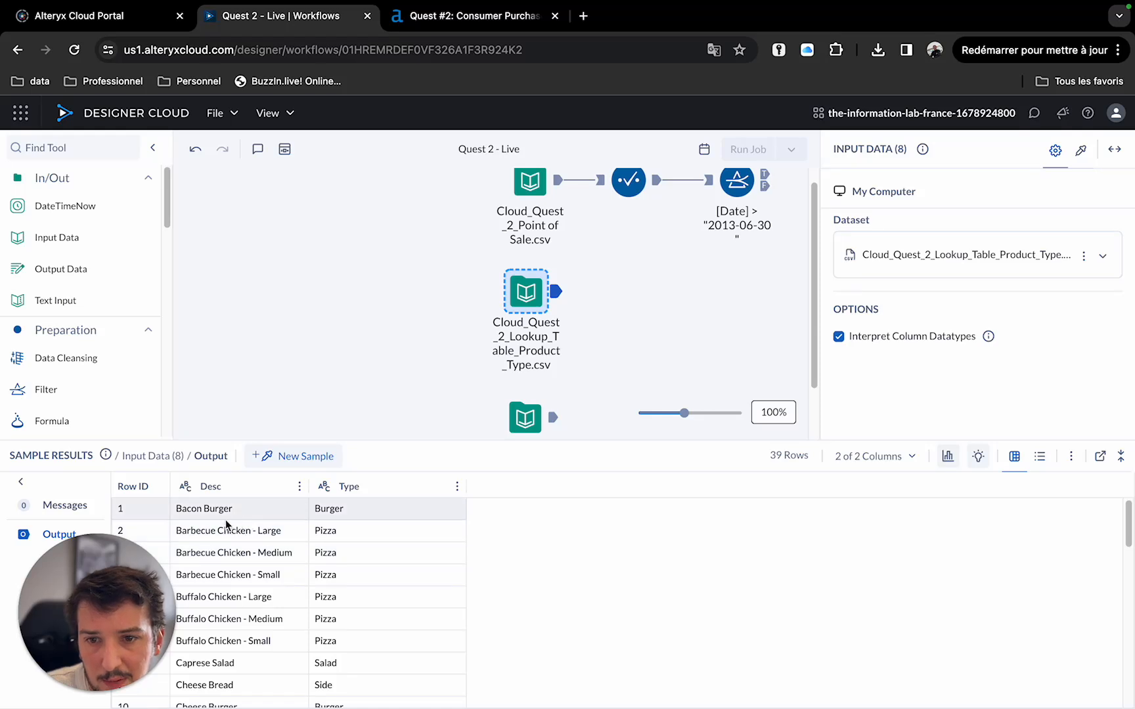
{"action": "left_click", "coordinate": [529, 415]}
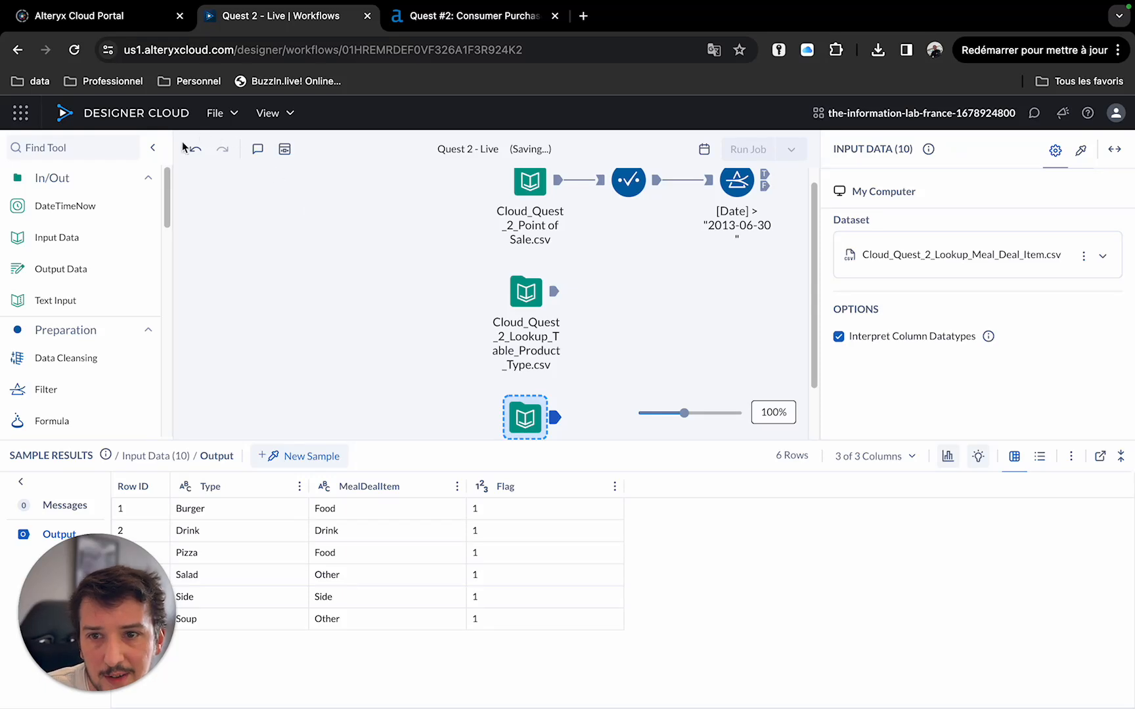
Add a Join tool with the Product Type lookup as left input and the Meal Deal Item lookup as right input.
{"action": "mouse_move", "coordinate": [86, 347]}
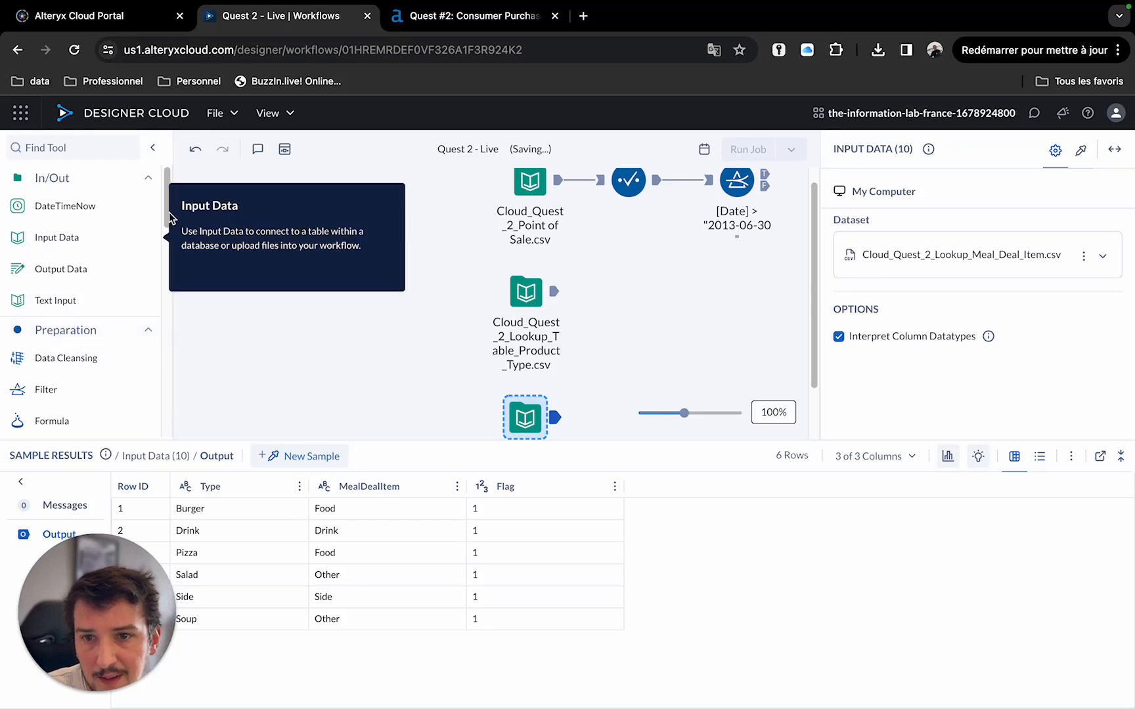
{"action": "left_click_drag", "start_coordinate": [169, 218], "coordinate": [163, 341]}
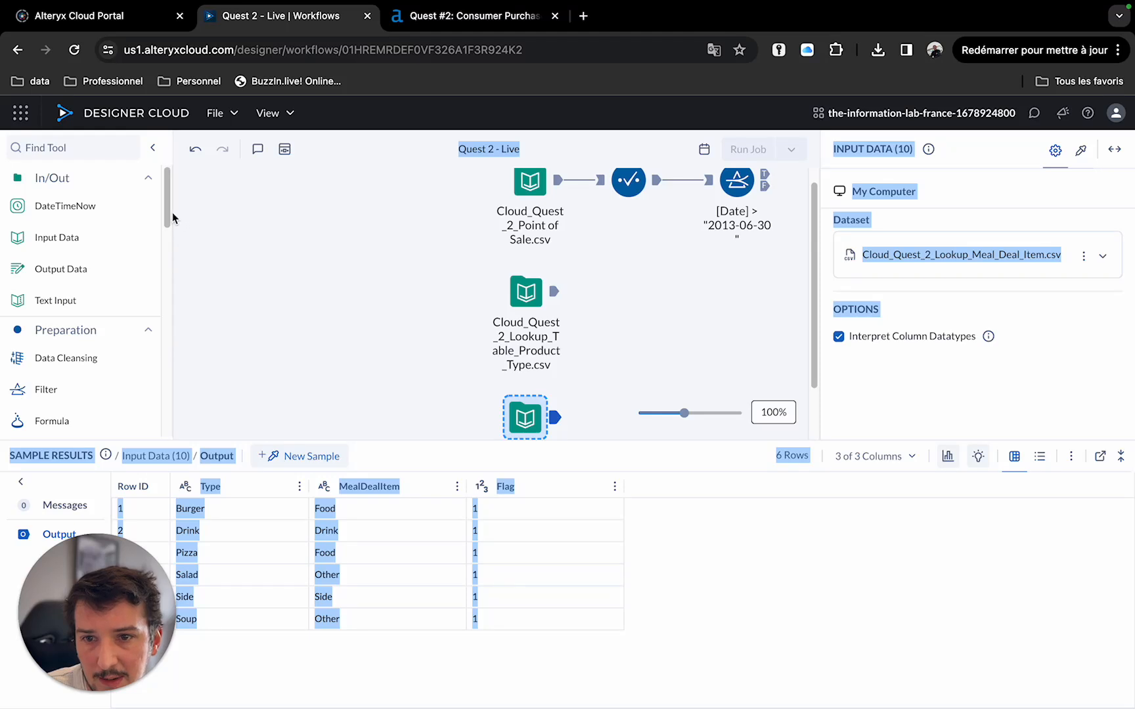
{"action": "left_click_drag", "start_coordinate": [172, 213], "coordinate": [178, 324]}
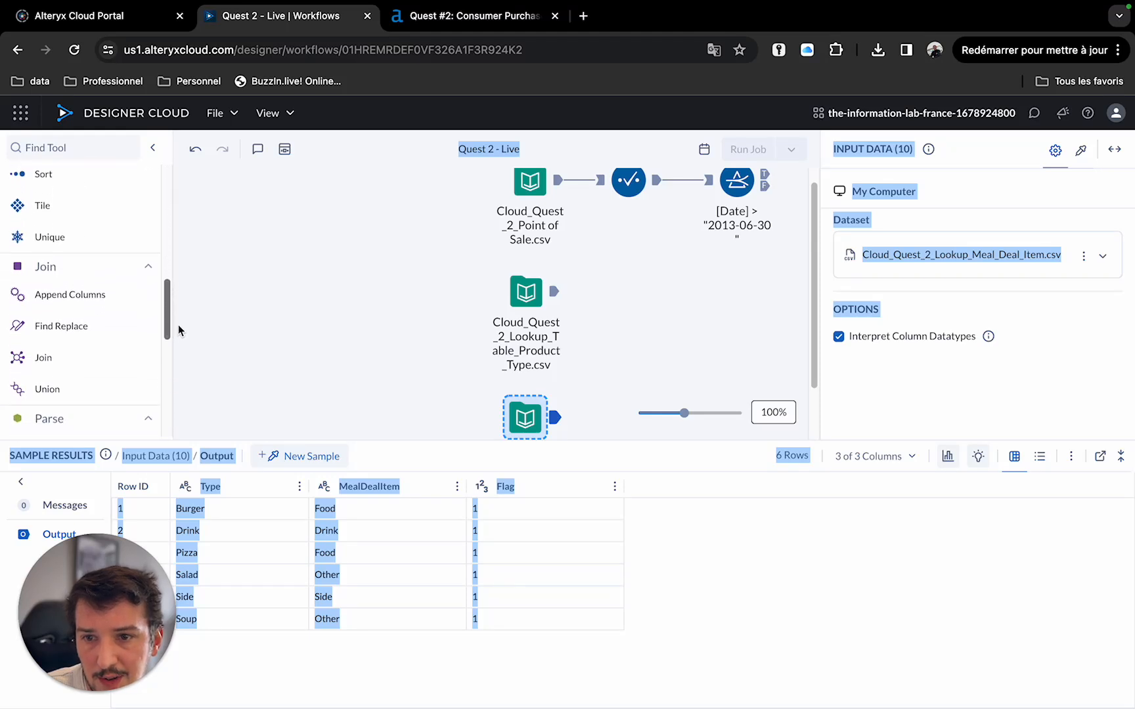
{"action": "left_click_drag", "start_coordinate": [43, 358], "coordinate": [630, 293]}
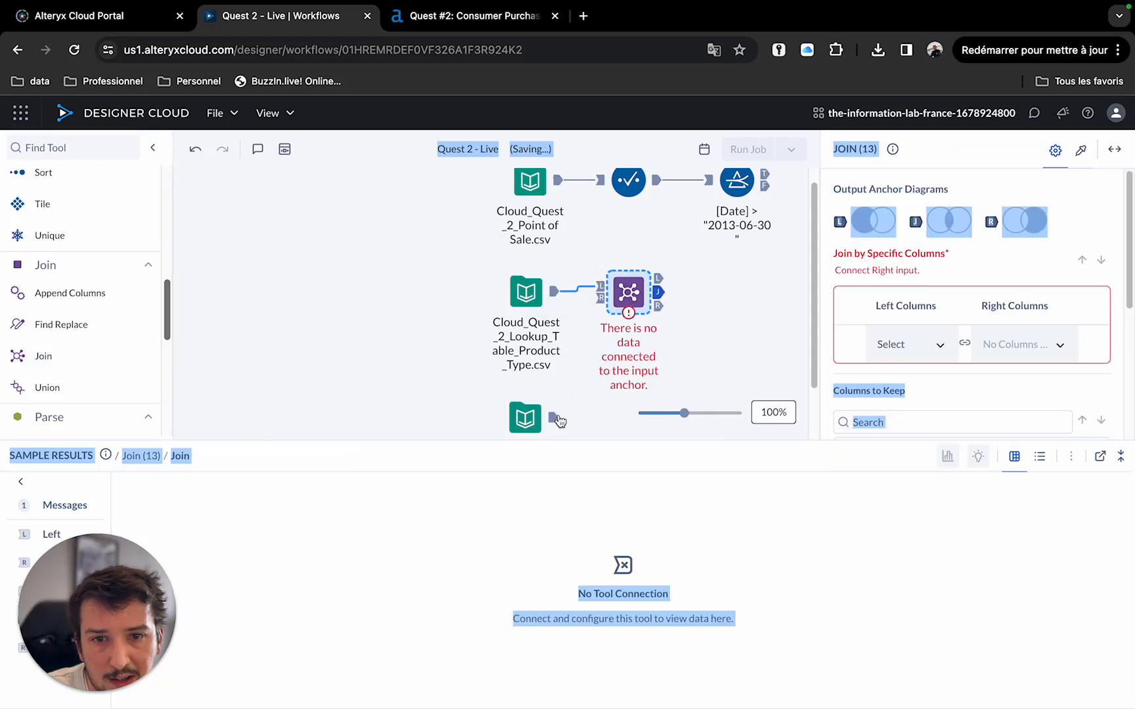
{"action": "left_click_drag", "start_coordinate": [555, 417], "coordinate": [600, 299]}
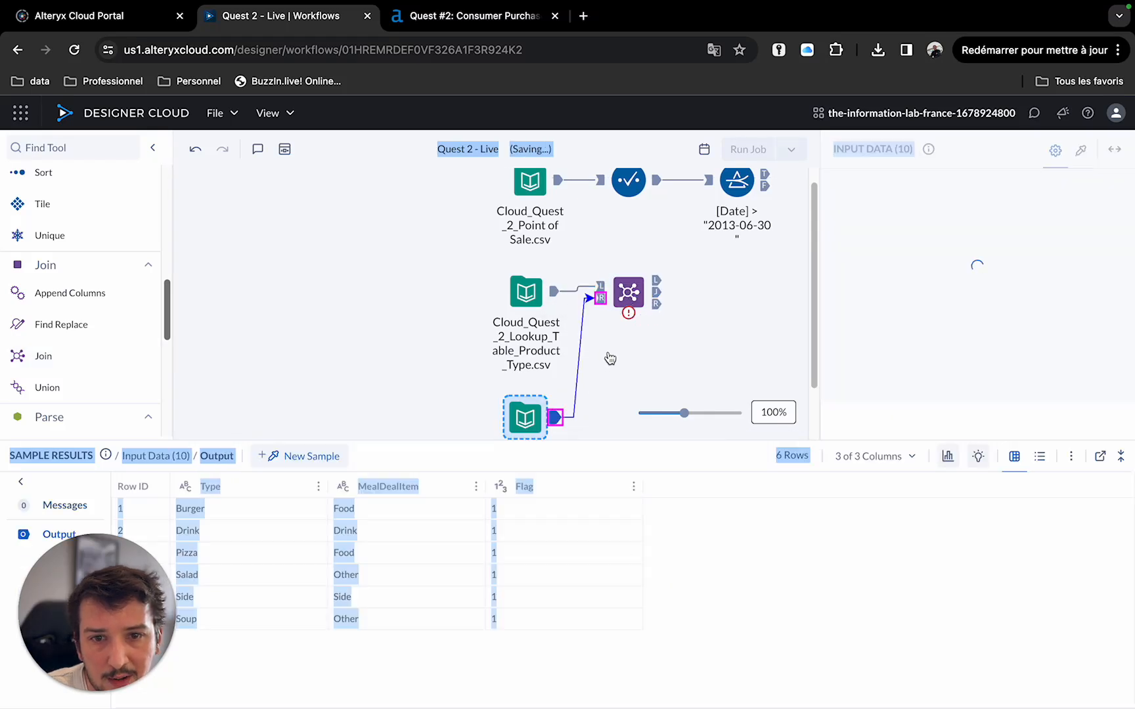
Join the Product Type and Meal Deal Item lookups on Type in both left and right columns.
{"action": "left_click", "coordinate": [629, 296]}
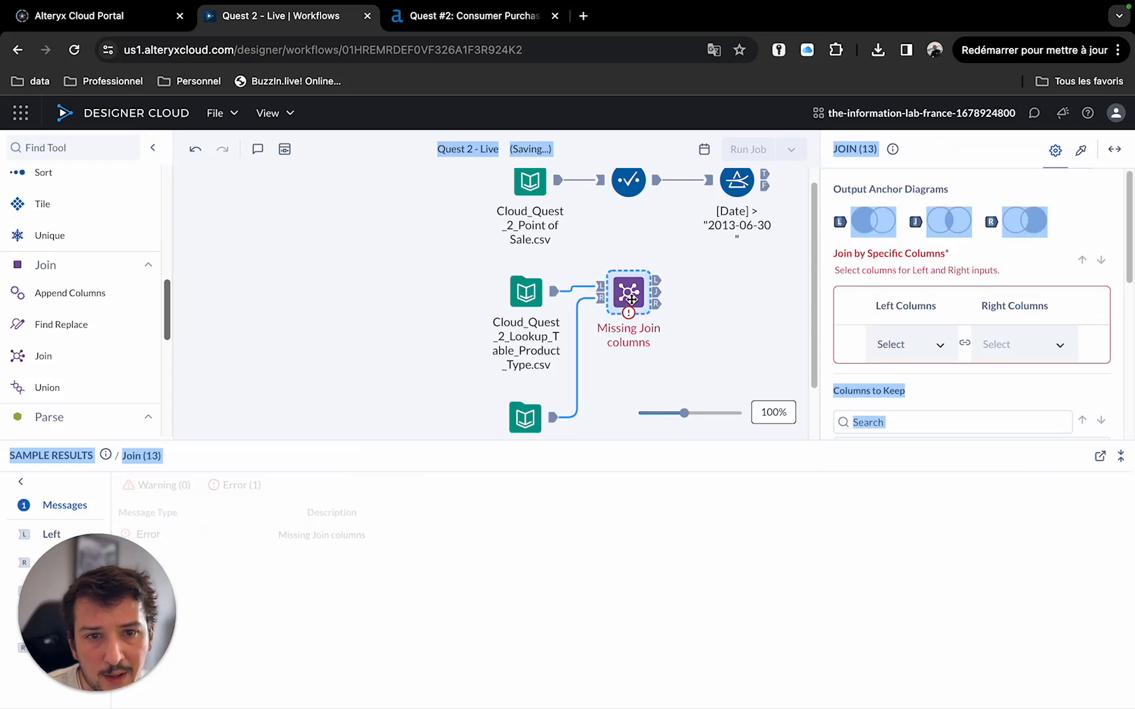
{"action": "left_click", "coordinate": [945, 339]}
{"action": "left_click", "coordinate": [898, 395]}
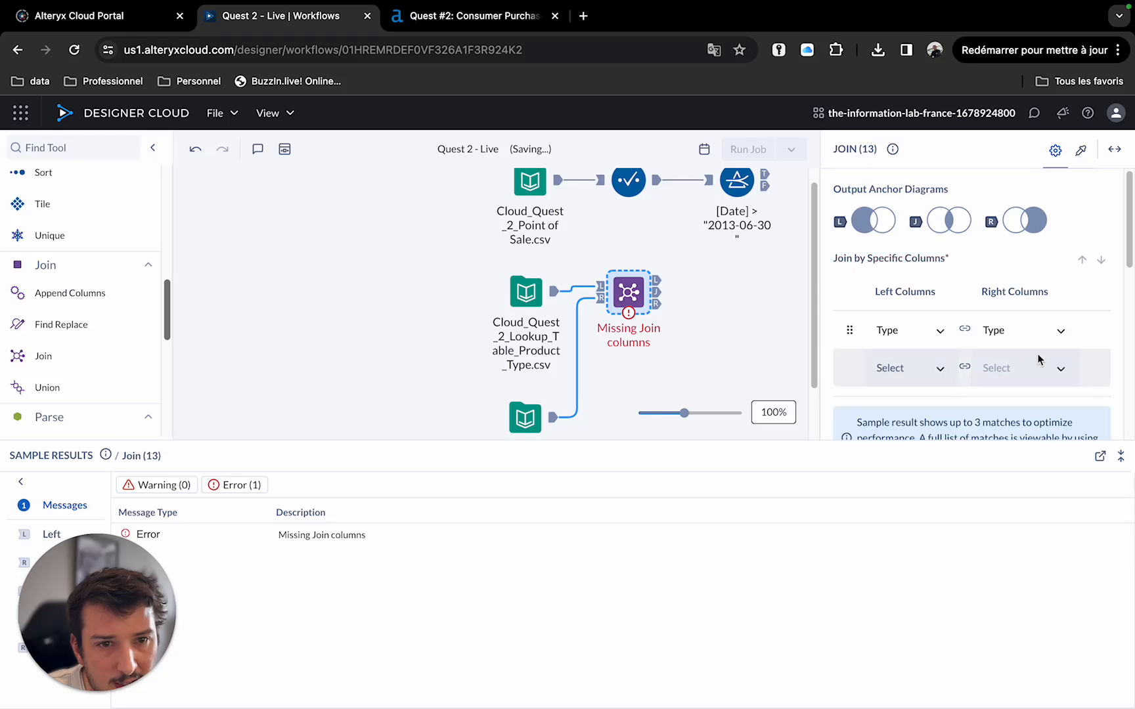
Reposition the lookup Join and shift all workflow tools left to make room on the canvas.
{"action": "left_click_drag", "start_coordinate": [622, 289], "coordinate": [723, 287]}
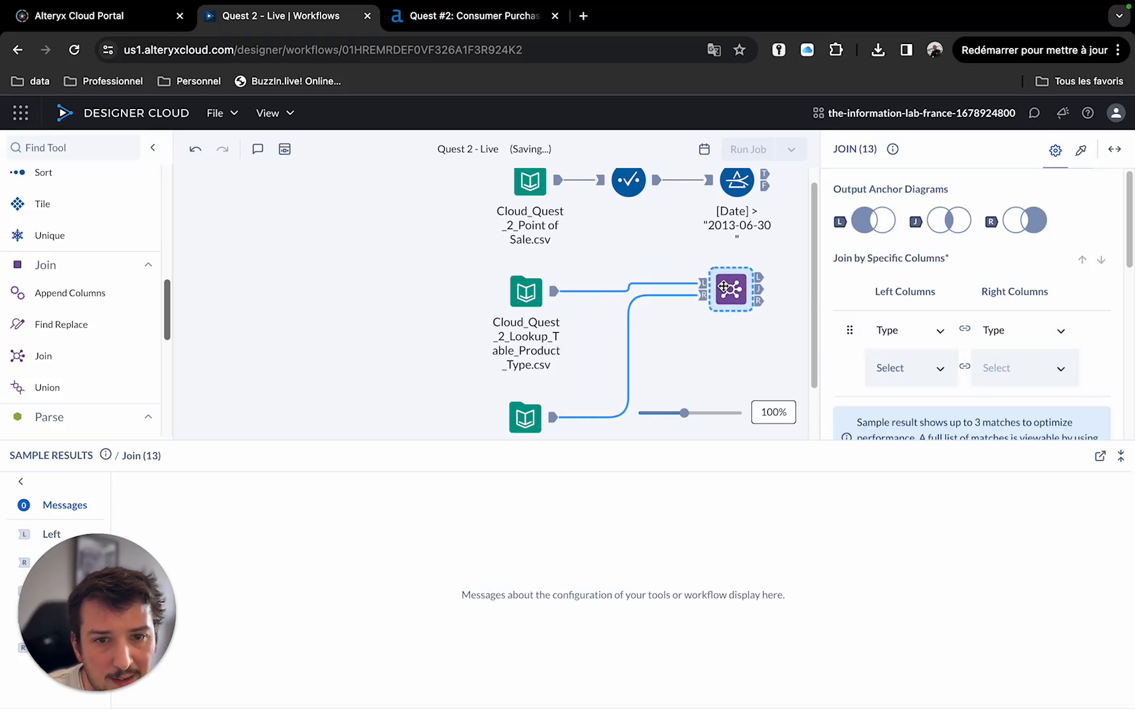
{"action": "left_click", "coordinate": [759, 291]}
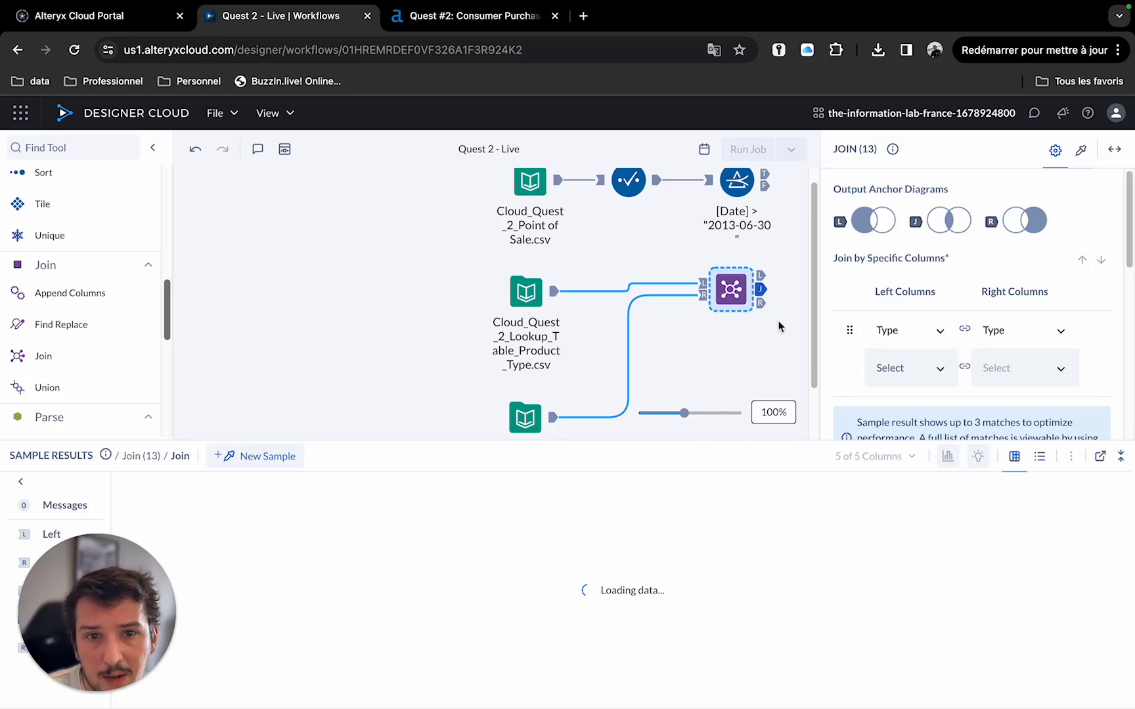
{"action": "scroll", "coordinate": [779, 328], "scroll_direction": "up", "scroll_amount": 1}
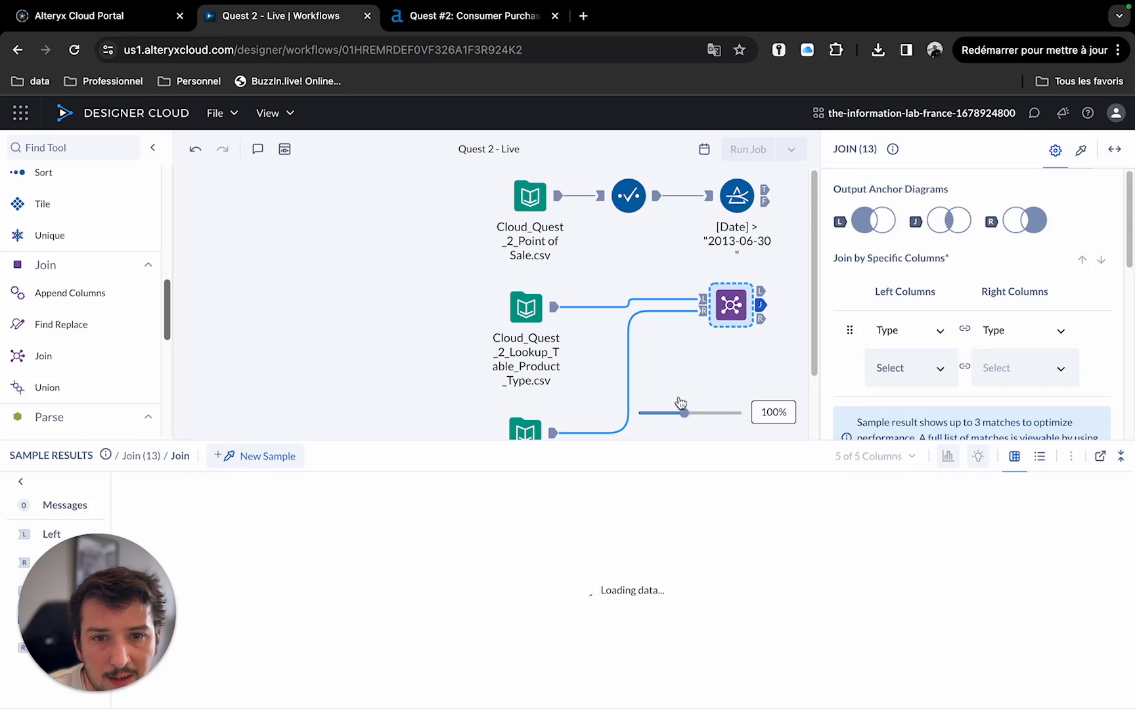
{"action": "left_click_drag", "start_coordinate": [446, 189], "coordinate": [779, 430]}
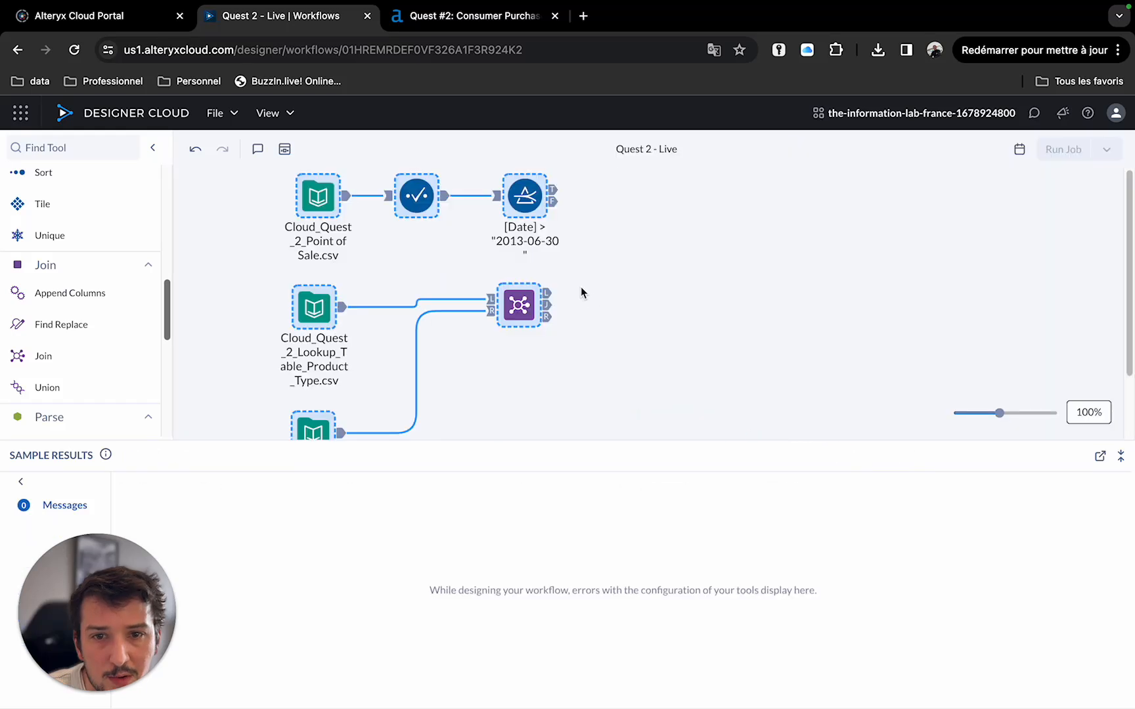
{"action": "left_click_drag", "start_coordinate": [317, 308], "coordinate": [263, 308]}
{"action": "left_click", "coordinate": [680, 280]}
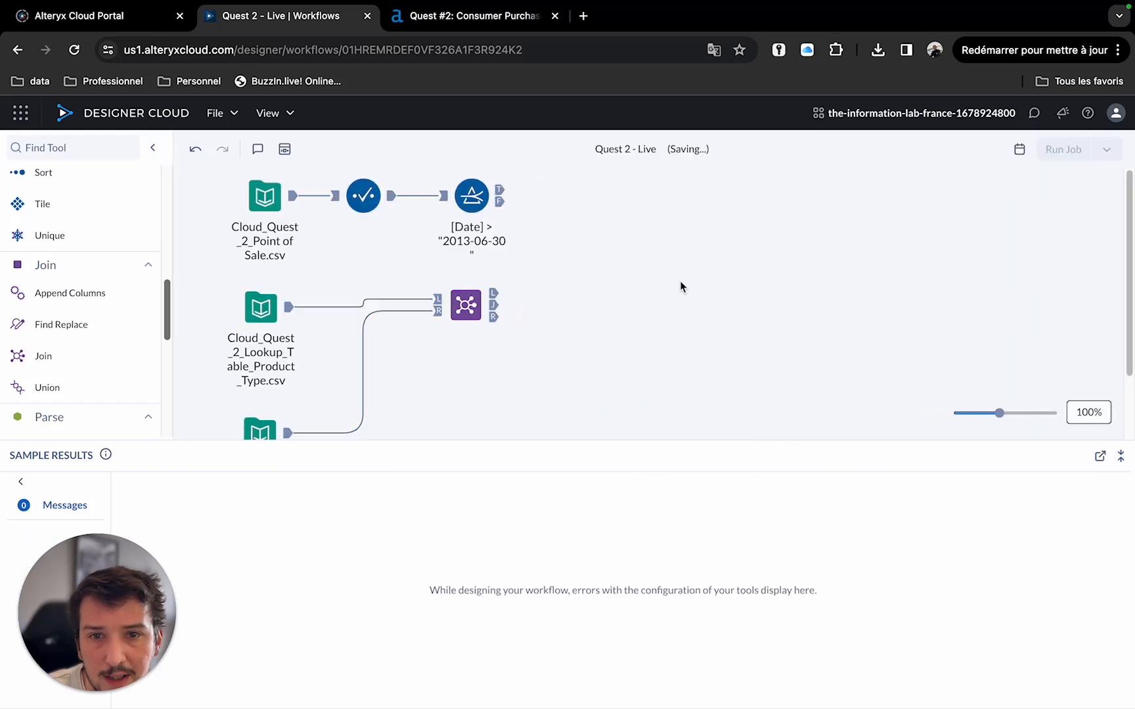
Add a second Join fed by the filter's True output on the left and the lookup join's output on the right.
{"action": "left_click_drag", "start_coordinate": [50, 358], "coordinate": [4, 426]}
{"action": "left_click_drag", "start_coordinate": [26, 357], "coordinate": [680, 249]}
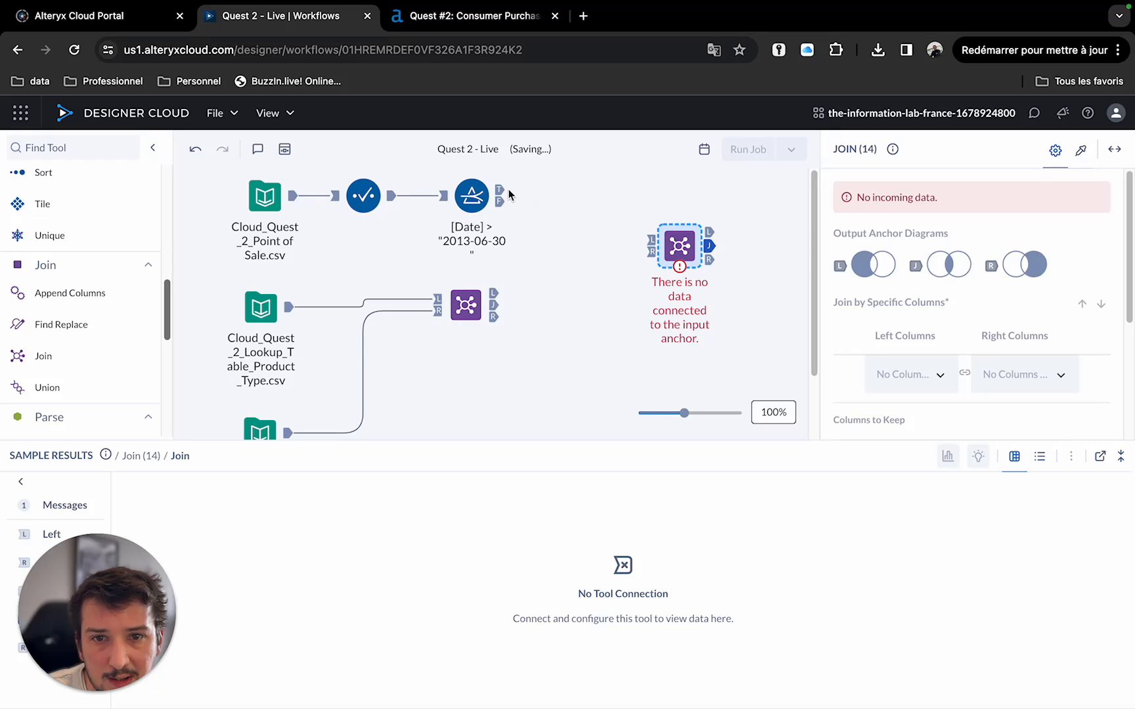
{"action": "left_click_drag", "start_coordinate": [509, 193], "coordinate": [651, 239]}
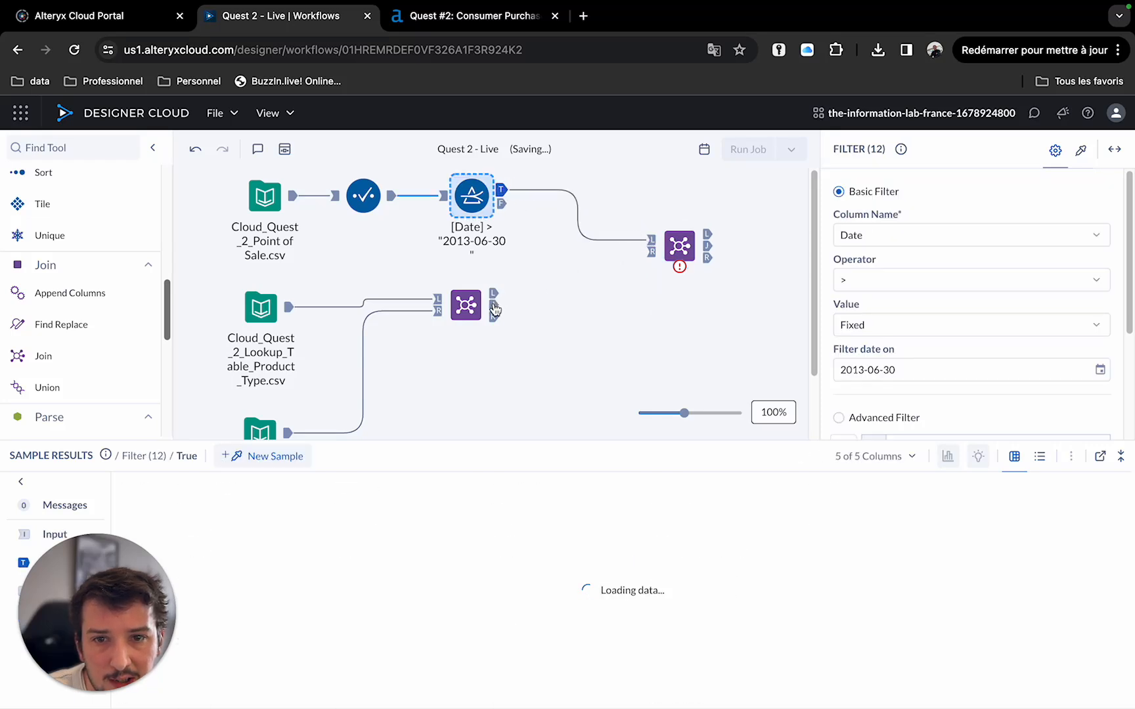
{"action": "left_click_drag", "start_coordinate": [493, 306], "coordinate": [647, 270]}
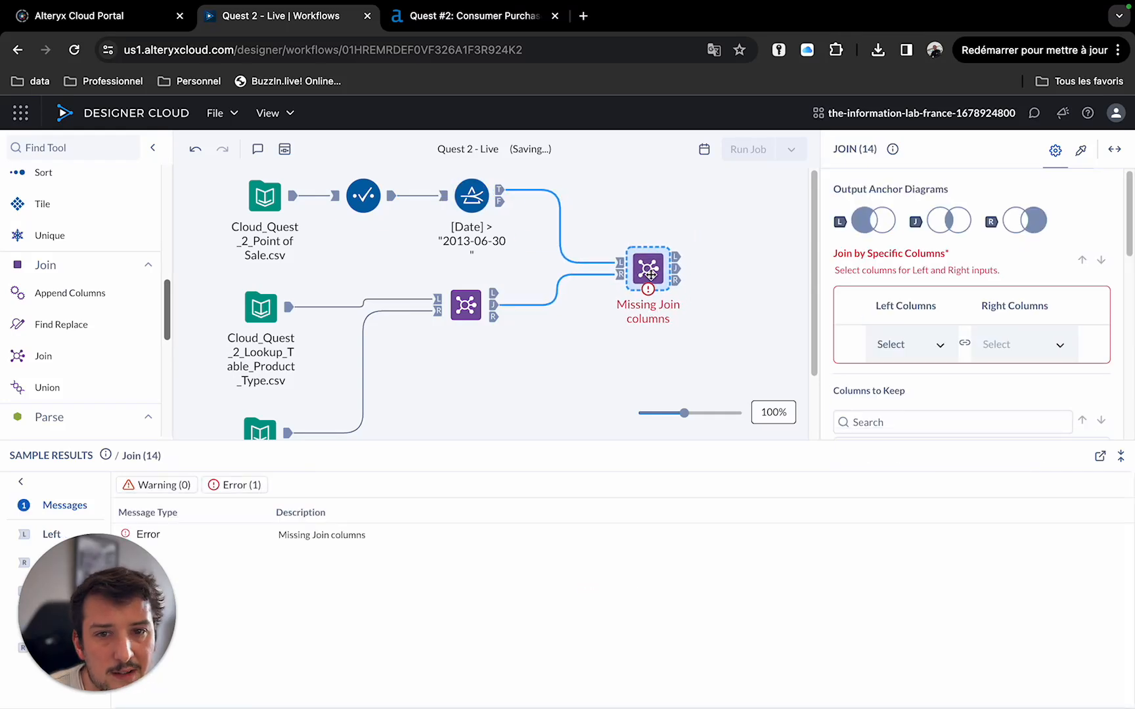
Join the filtered sales and lookup data on Desc, then preview the joined output.
{"action": "left_click", "coordinate": [941, 345]}
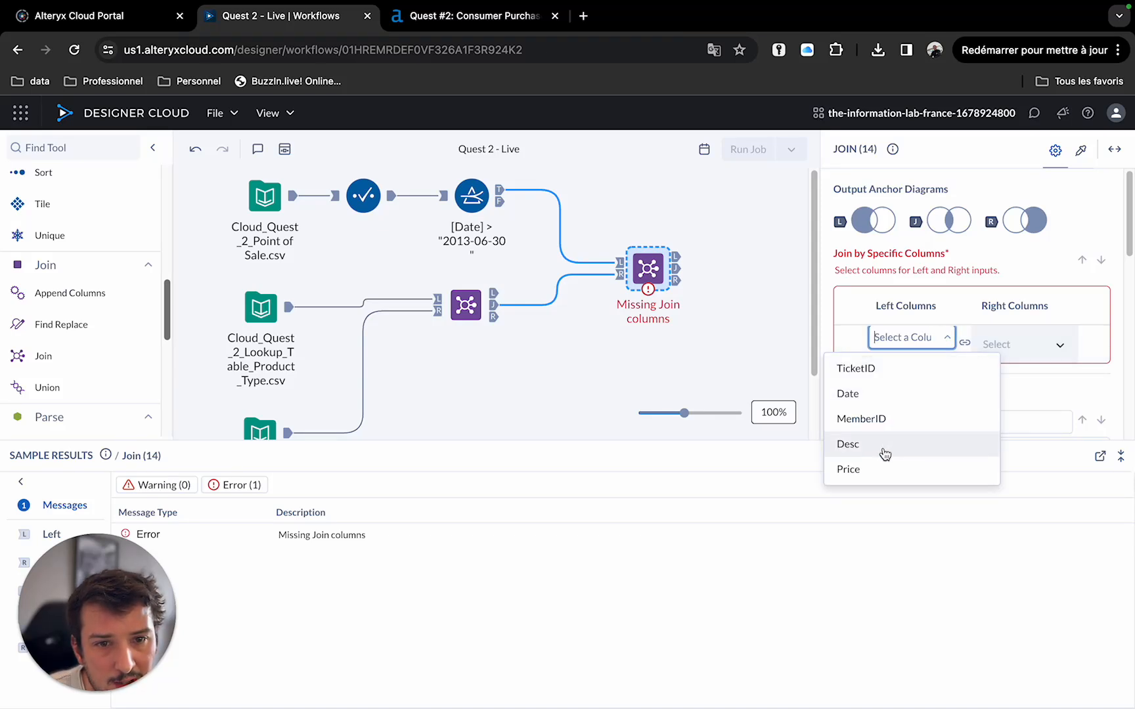
{"action": "left_click", "coordinate": [881, 447]}
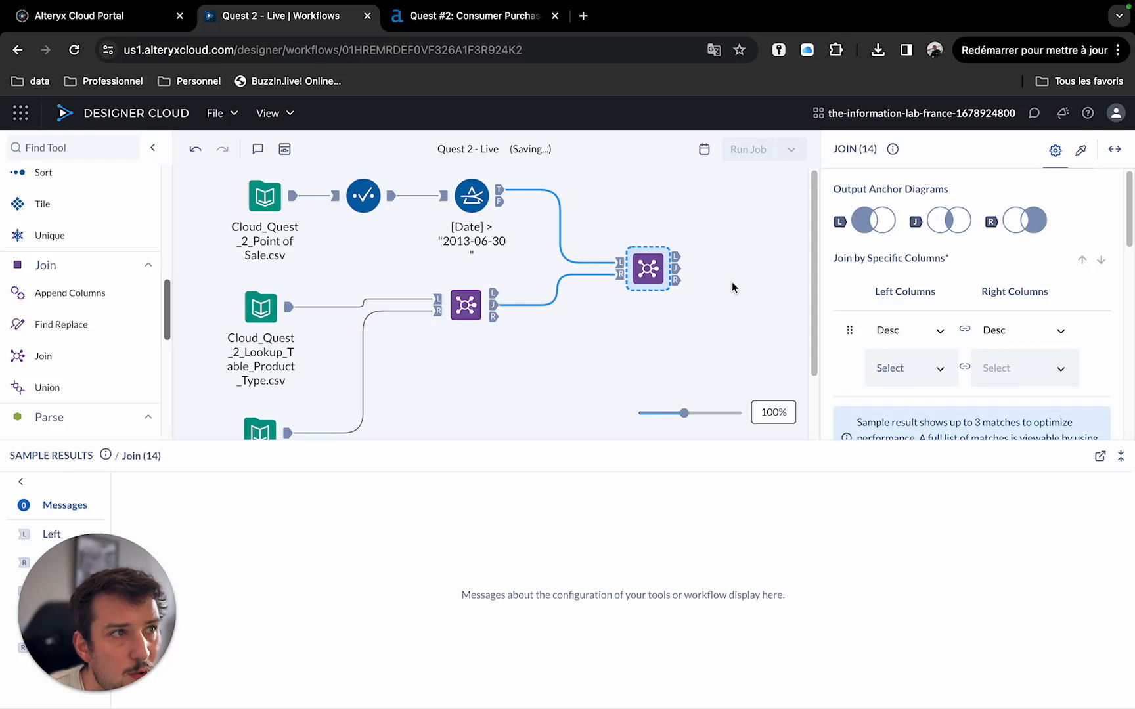
{"action": "left_click", "coordinate": [677, 269]}
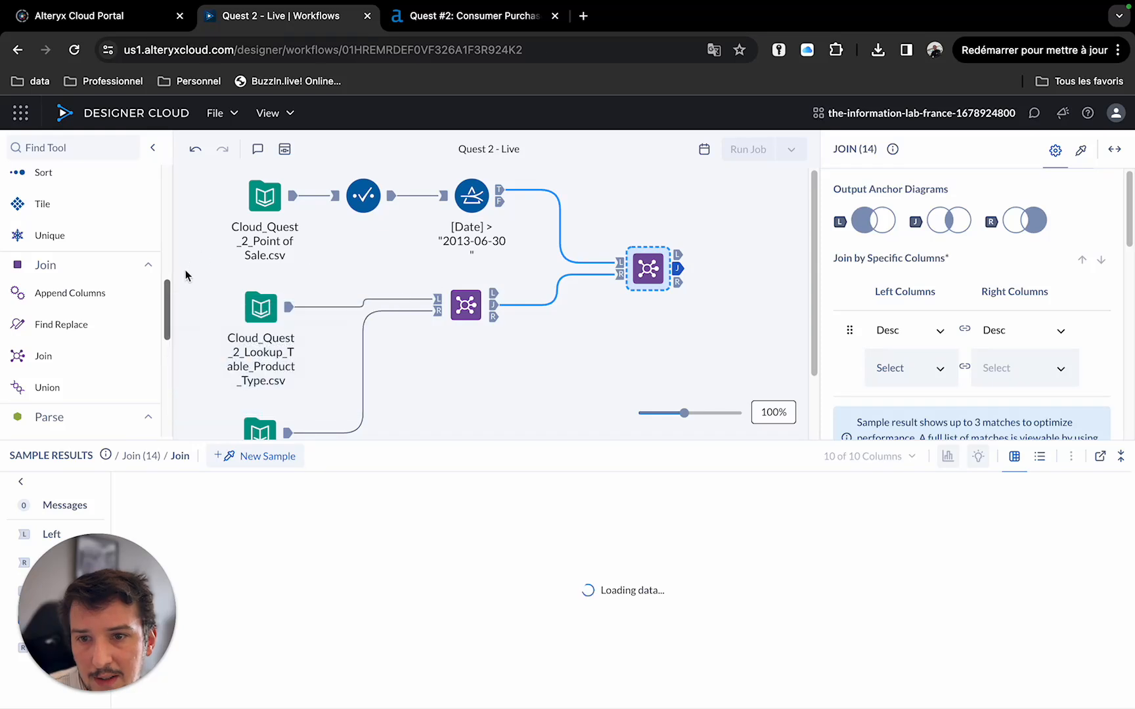
Add a Cross Tab tool connected to the Desc join's output.
{"action": "left_click_drag", "start_coordinate": [168, 299], "coordinate": [177, 368]}
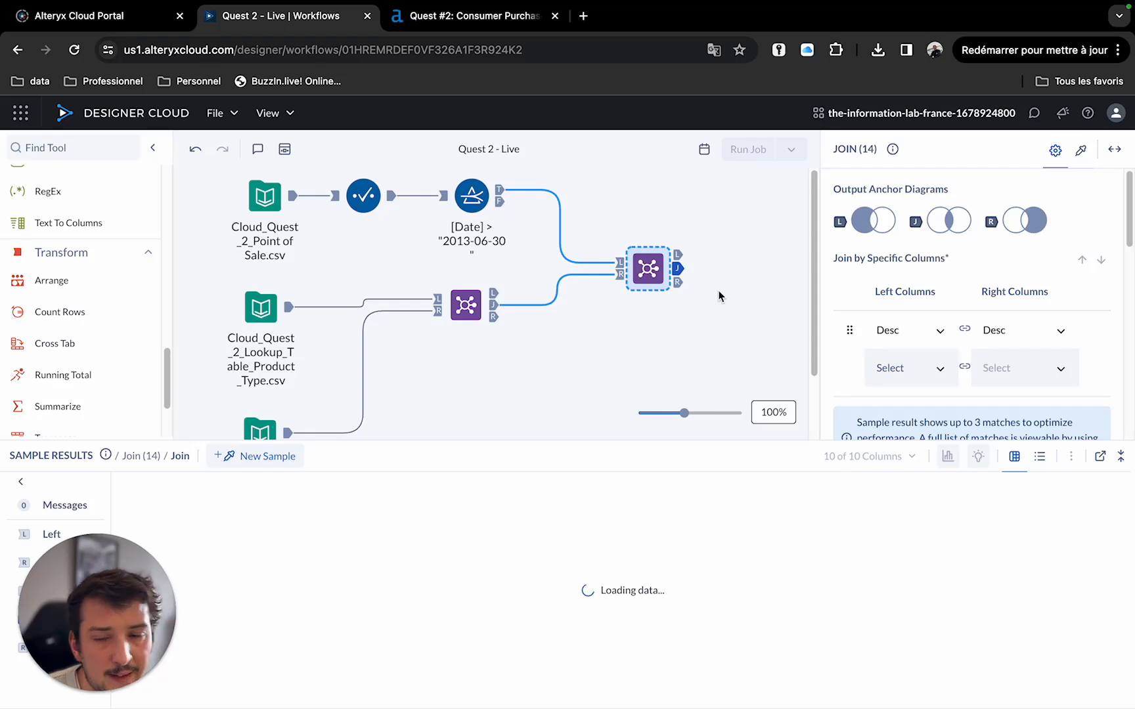
{"action": "left_click_drag", "start_coordinate": [54, 343], "coordinate": [660, 294]}
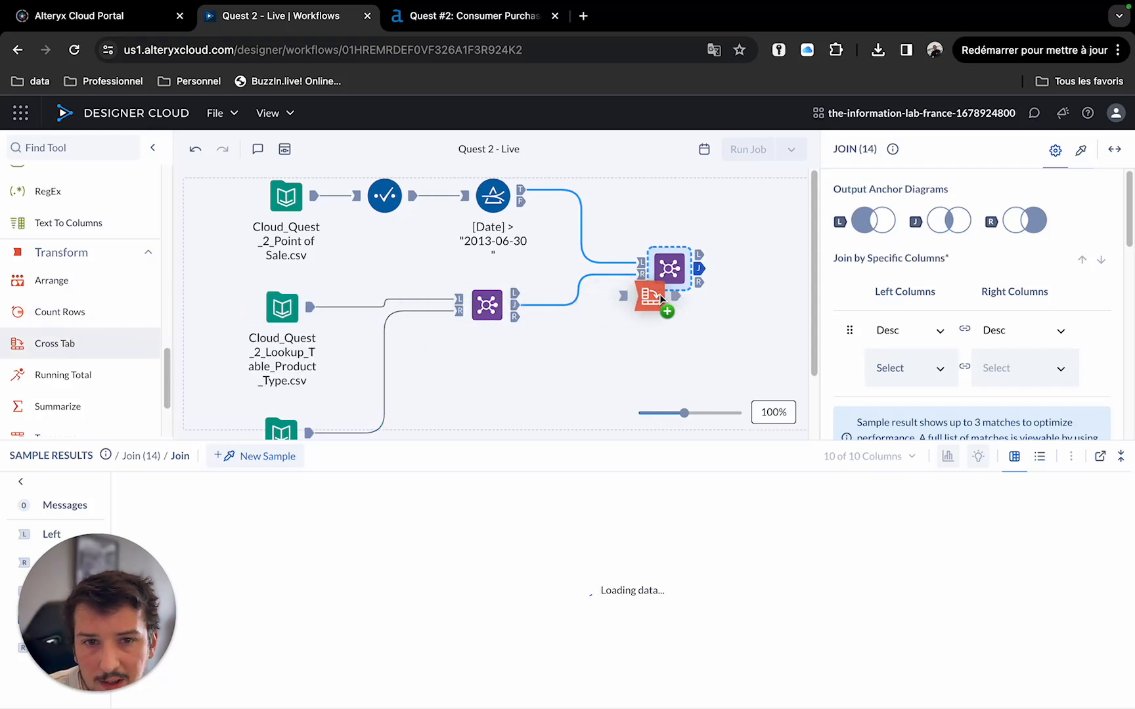
{"action": "left_click_drag", "start_coordinate": [766, 266], "coordinate": [767, 266]}
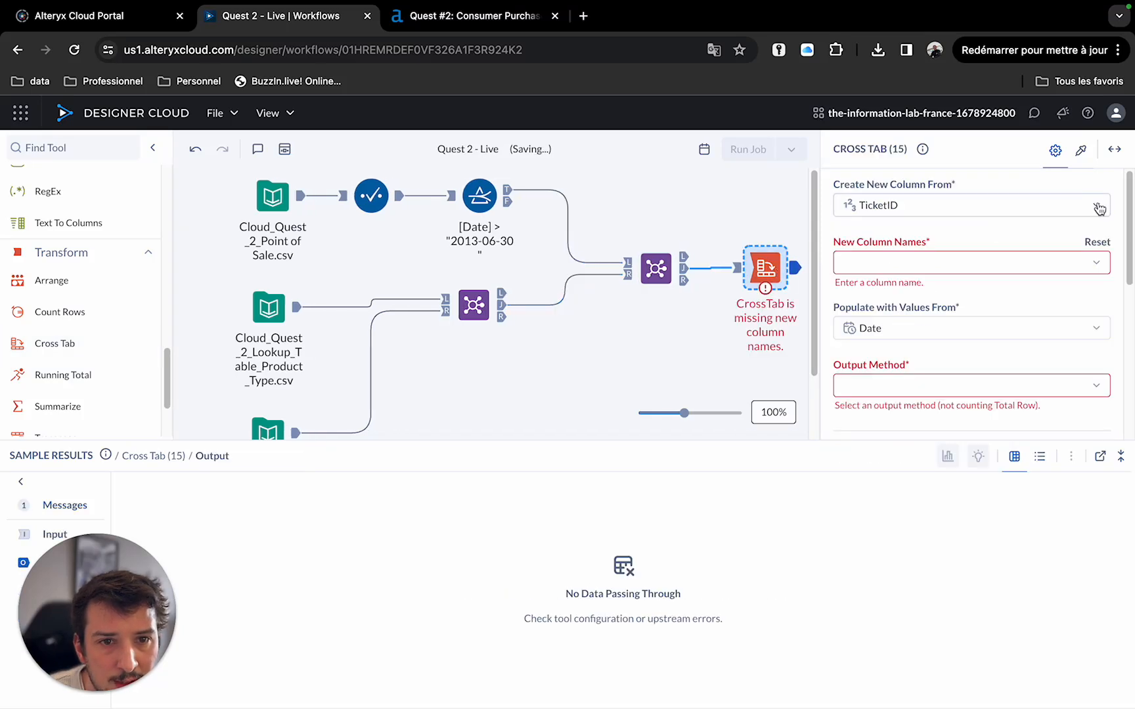
Set the Cross Tab to create new columns from MealDealItem.
{"action": "left_click", "coordinate": [1101, 209]}
{"action": "scroll", "coordinate": [1018, 319], "scroll_direction": "down", "scroll_amount": 1}
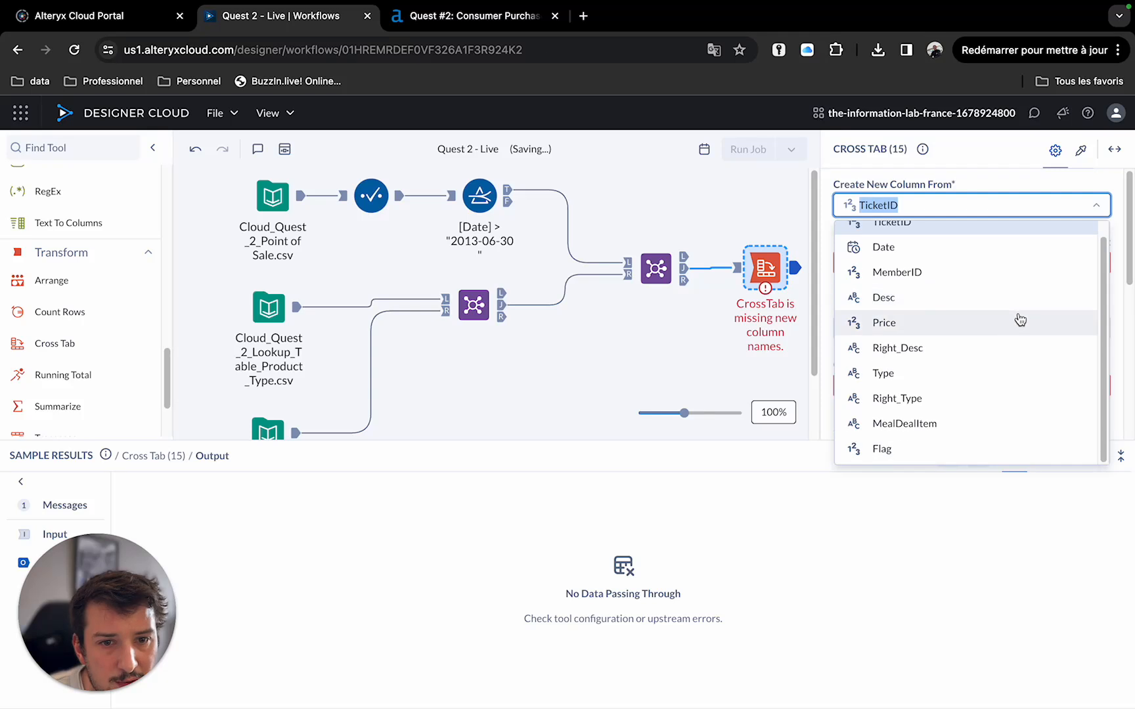
{"action": "left_click", "coordinate": [928, 429]}
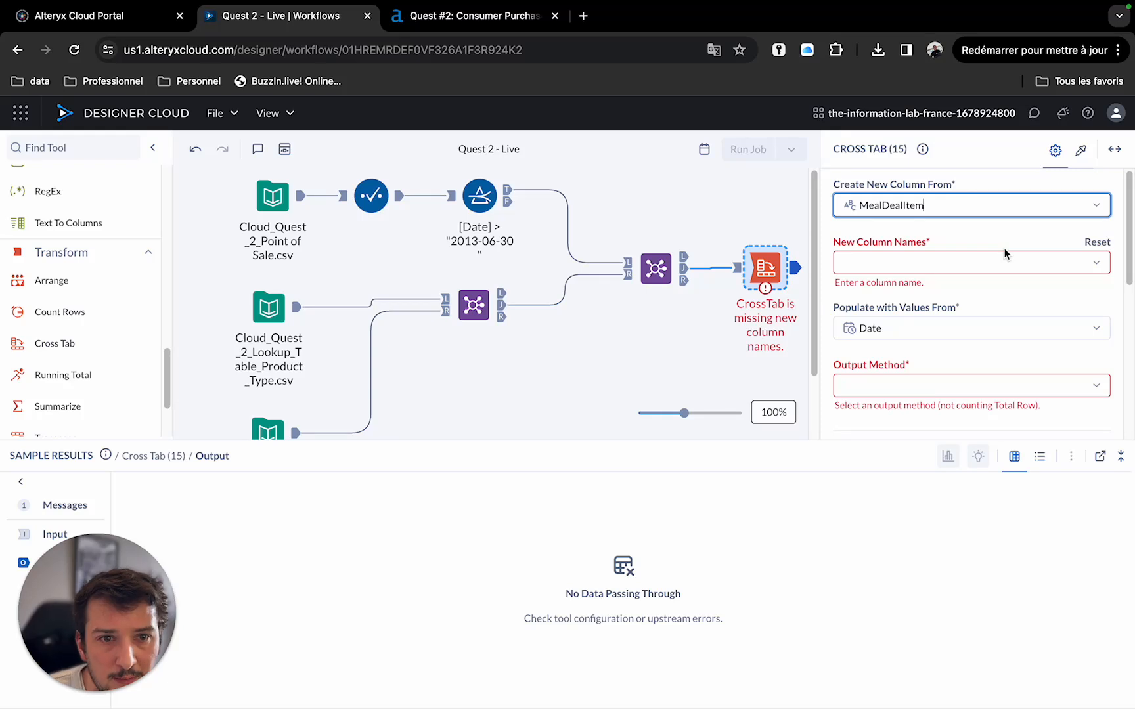
{"action": "left_click", "coordinate": [1096, 264]}
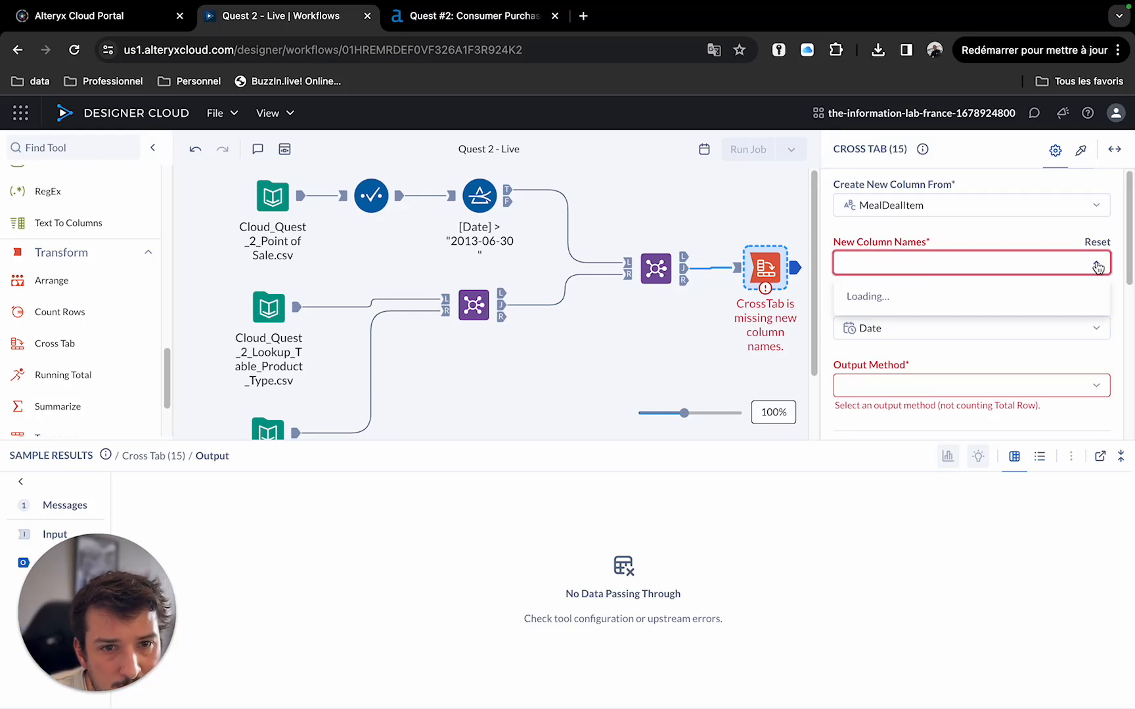
{"action": "left_click", "coordinate": [1098, 267]}
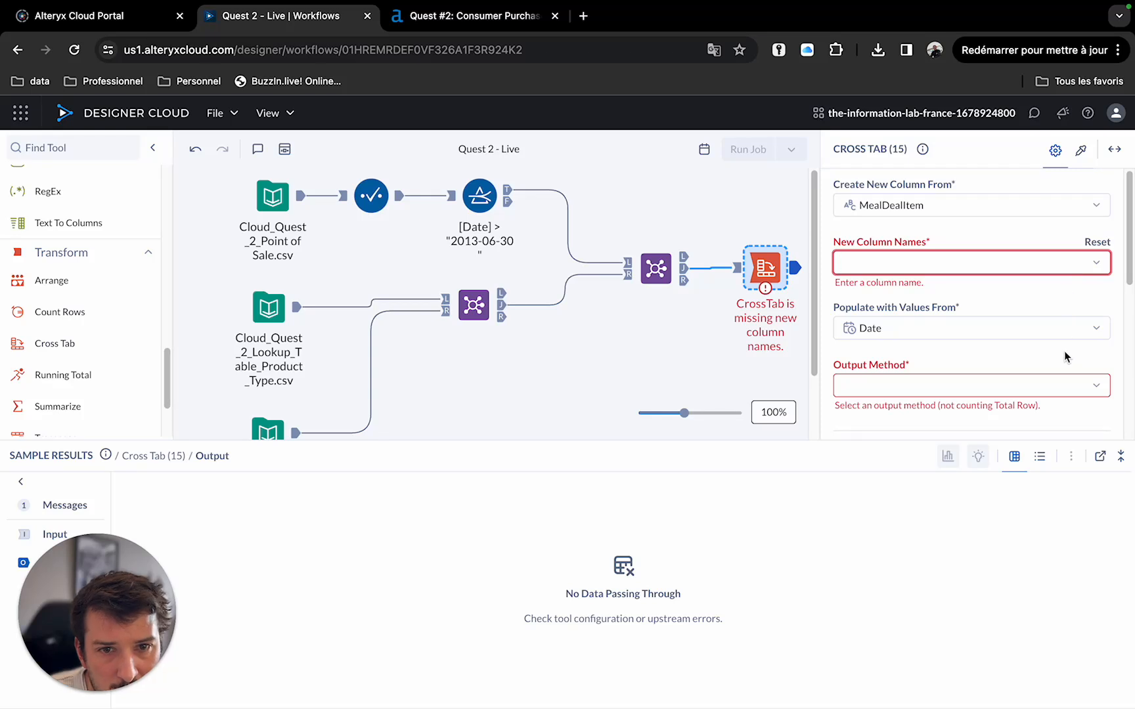
{"action": "left_click", "coordinate": [738, 270]}
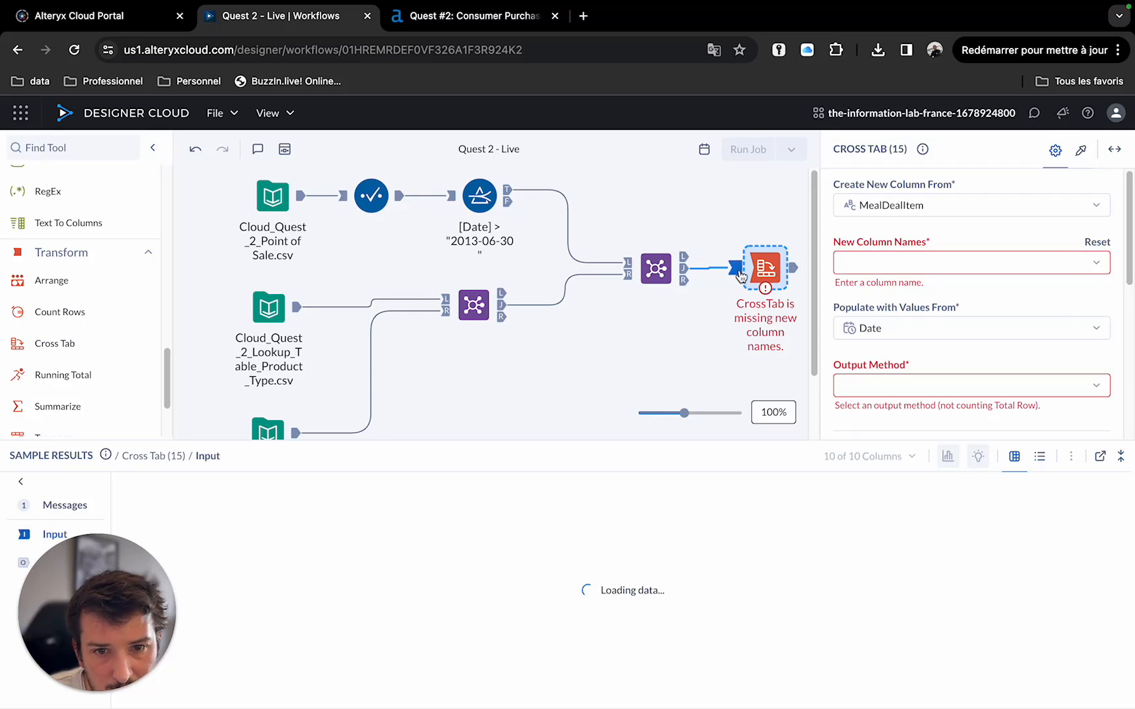
Populate the cross-tab values from Price using the Sum output method.
{"action": "left_click", "coordinate": [1105, 333]}
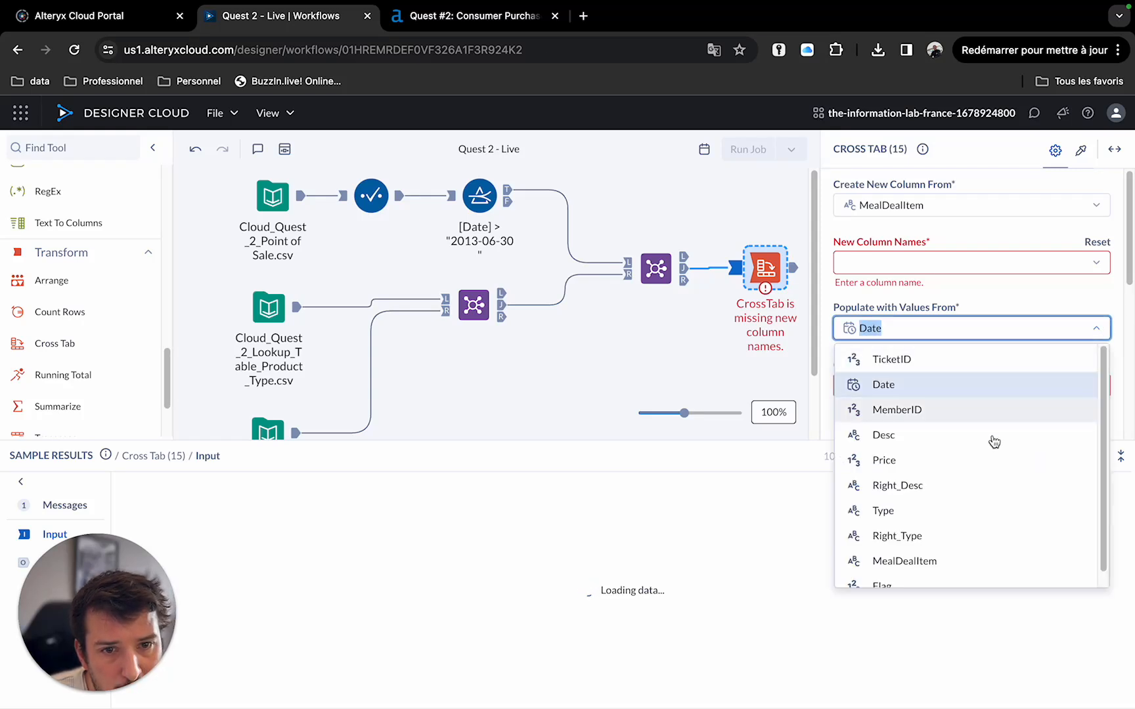
{"action": "left_click", "coordinate": [974, 455]}
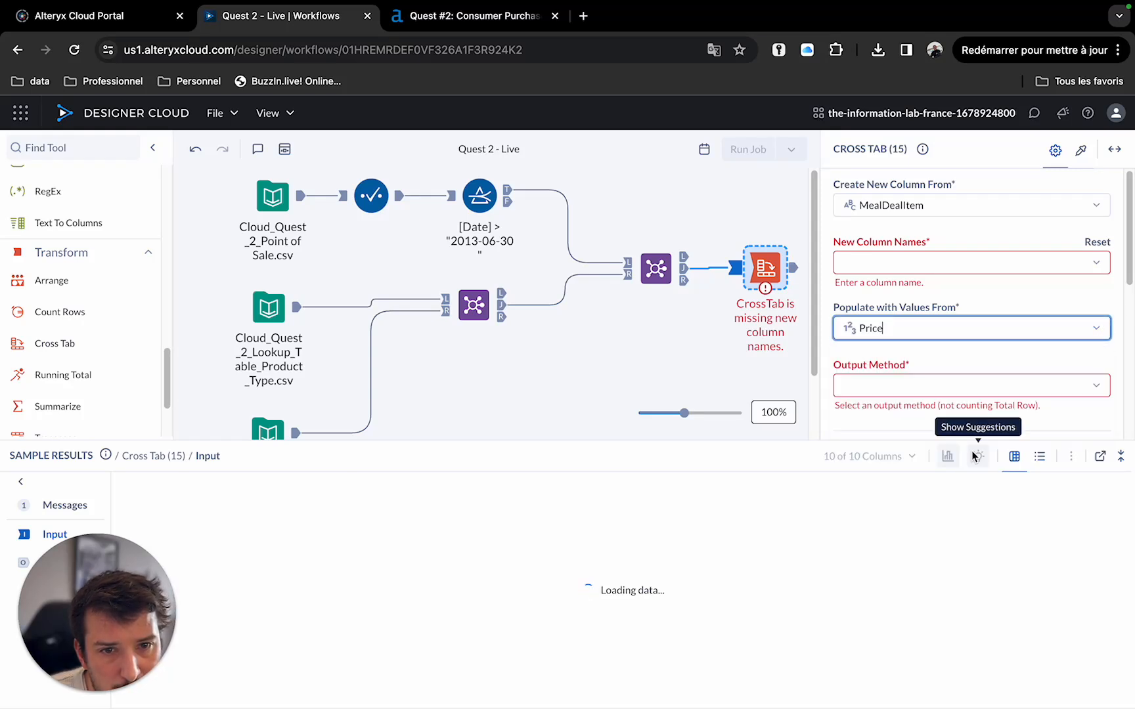
{"action": "left_click", "coordinate": [1095, 386]}
{"action": "left_click", "coordinate": [959, 418]}
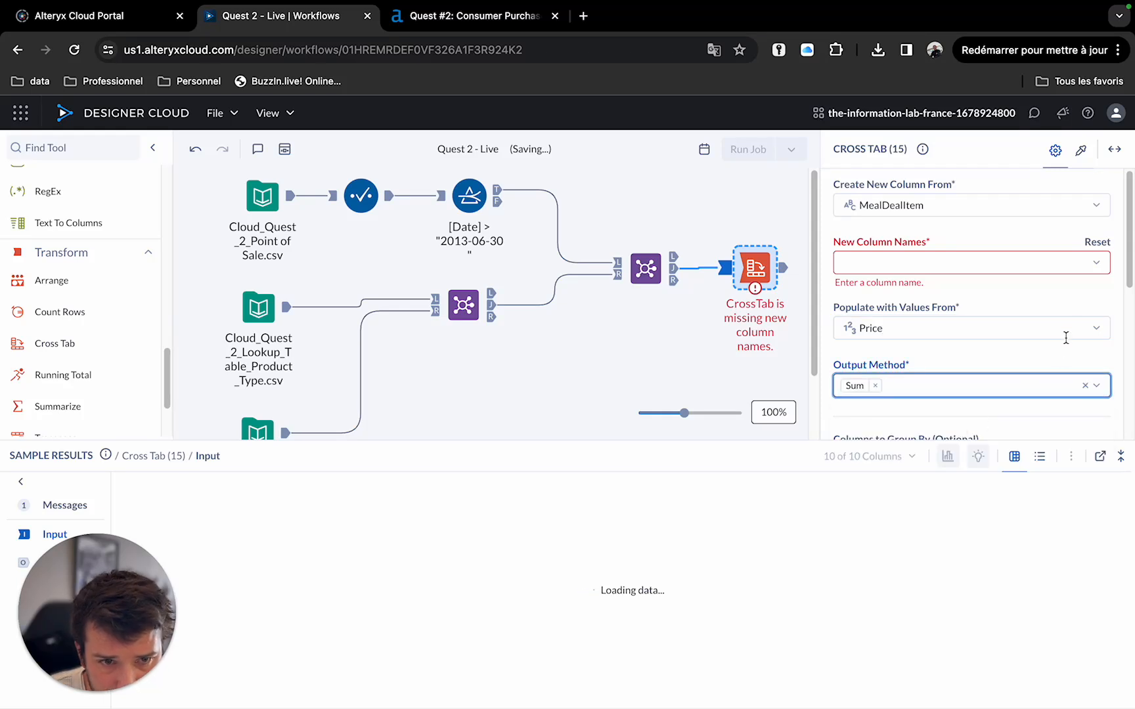
Group the cross tab by TicketID and Date.
{"action": "scroll", "coordinate": [1131, 279], "scroll_direction": "down", "scroll_amount": 1}
{"action": "scroll", "coordinate": [1131, 280], "scroll_direction": "down", "scroll_amount": 5}
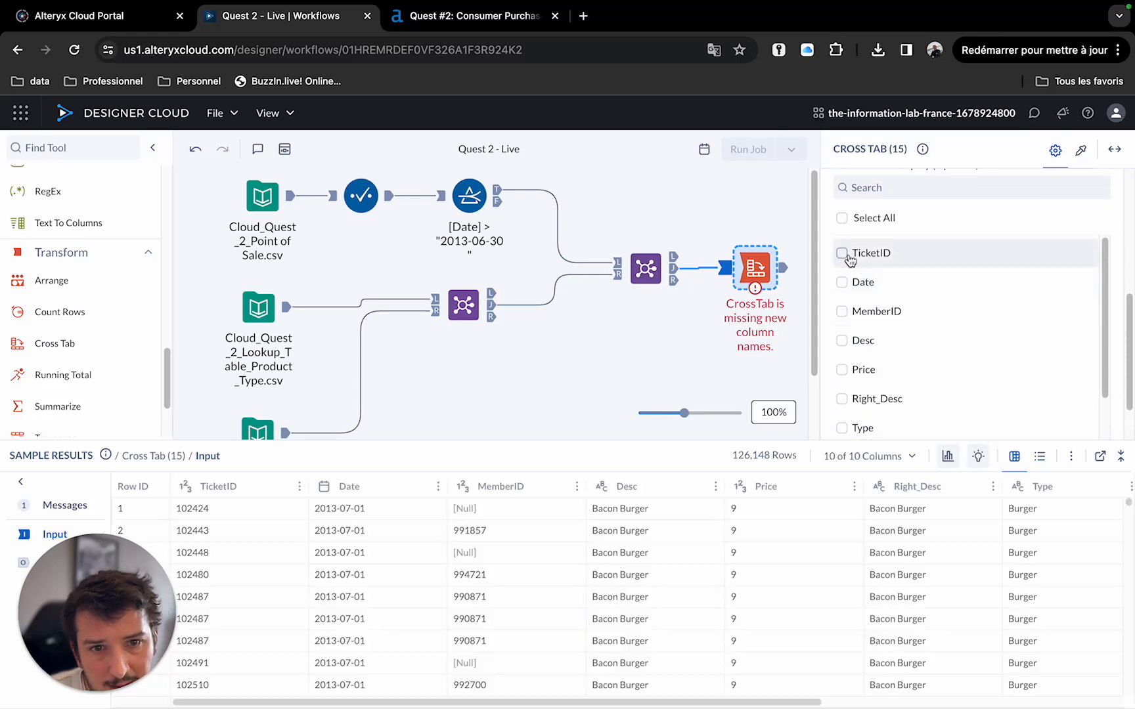
{"action": "left_click", "coordinate": [844, 255]}
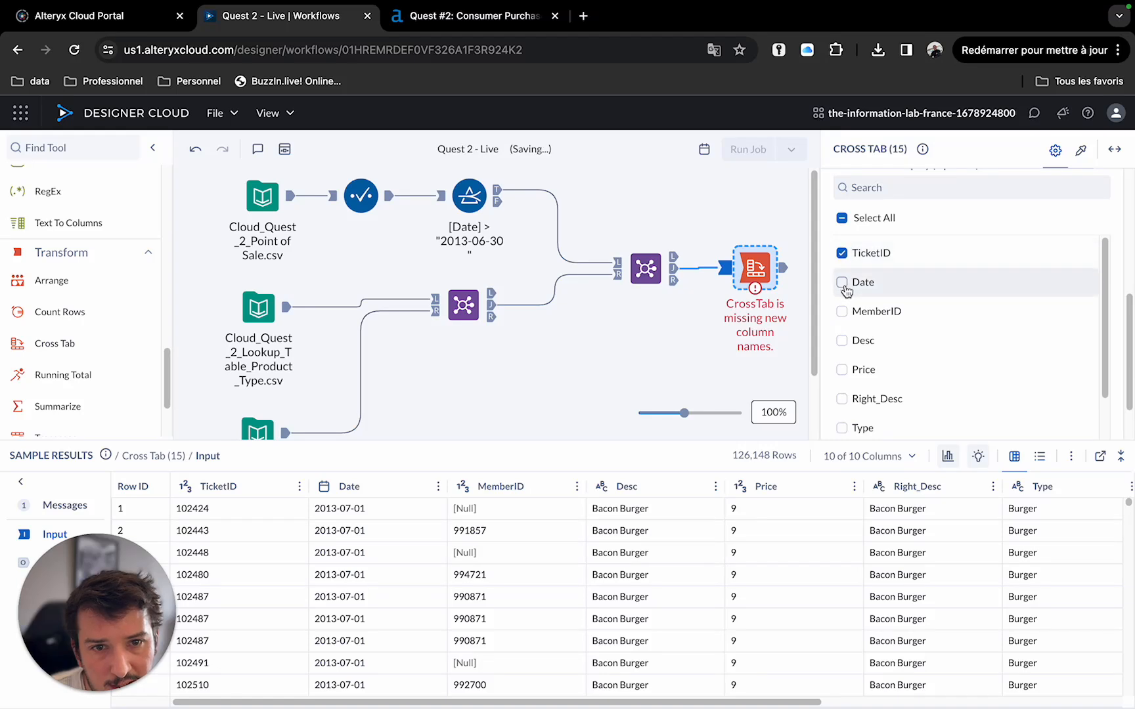
{"action": "left_click", "coordinate": [843, 283]}
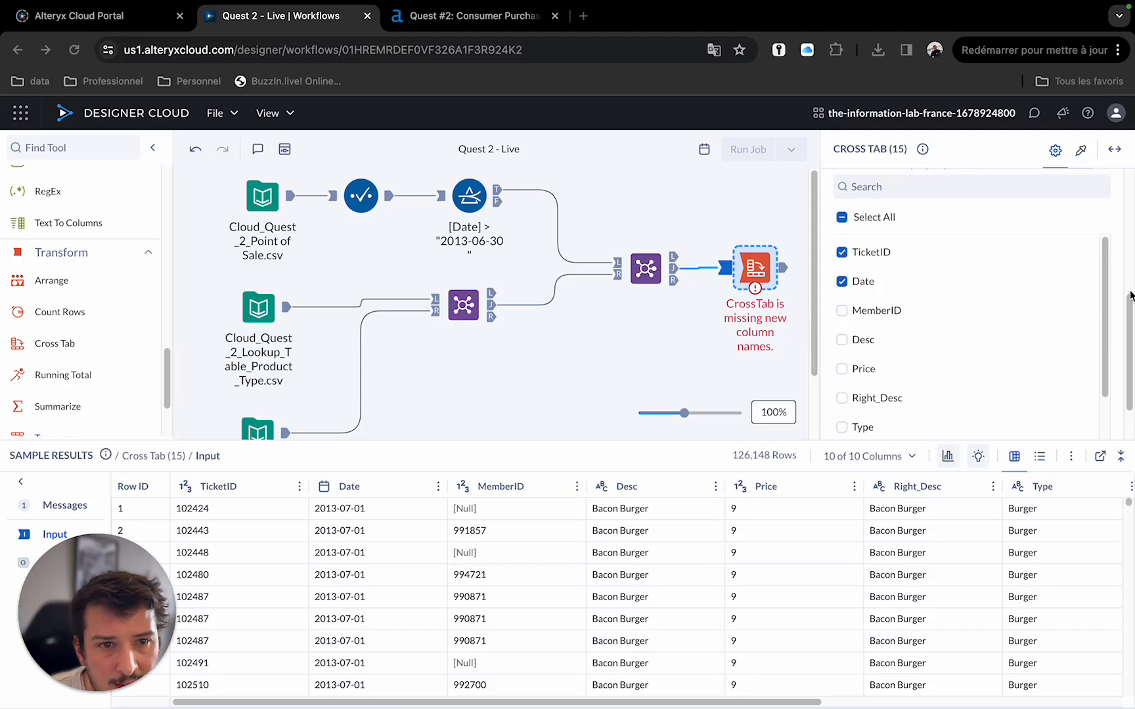
Switch the new column source to Right_Type and back to MealDealItem to refresh the column name choices.
{"action": "scroll", "coordinate": [1120, 319], "scroll_direction": "up", "scroll_amount": 5}
{"action": "scroll", "coordinate": [1114, 325], "scroll_direction": "up", "scroll_amount": 1}
{"action": "left_click", "coordinate": [1096, 269]}
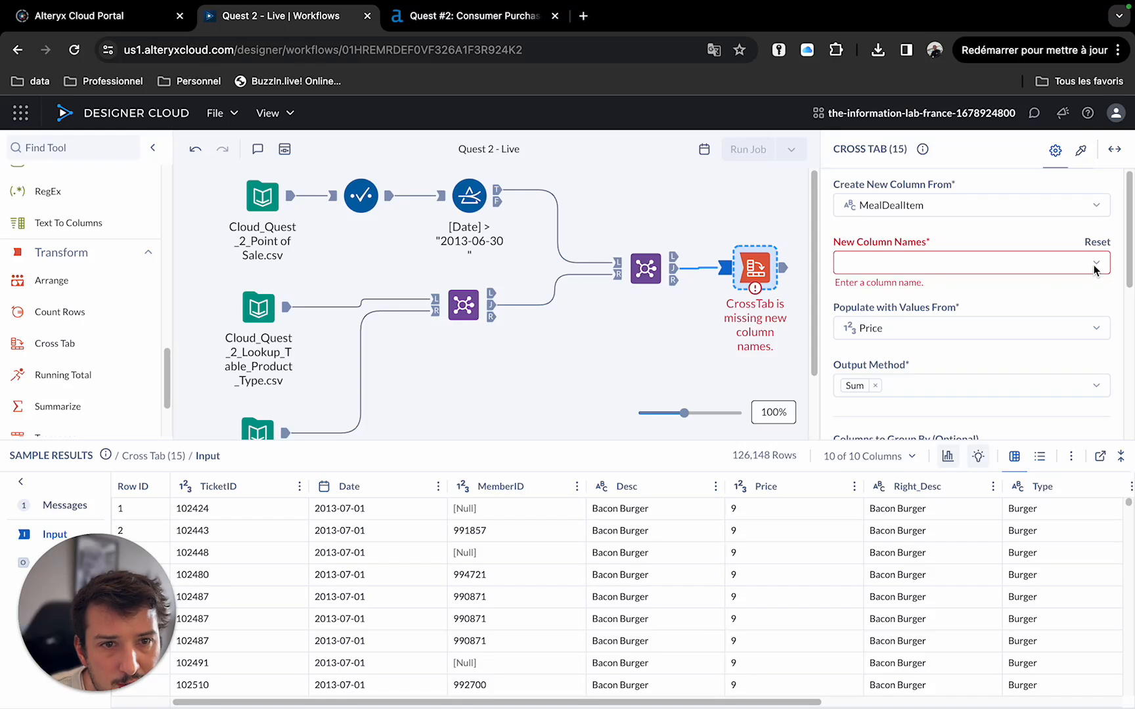
{"action": "left_click", "coordinate": [1097, 268]}
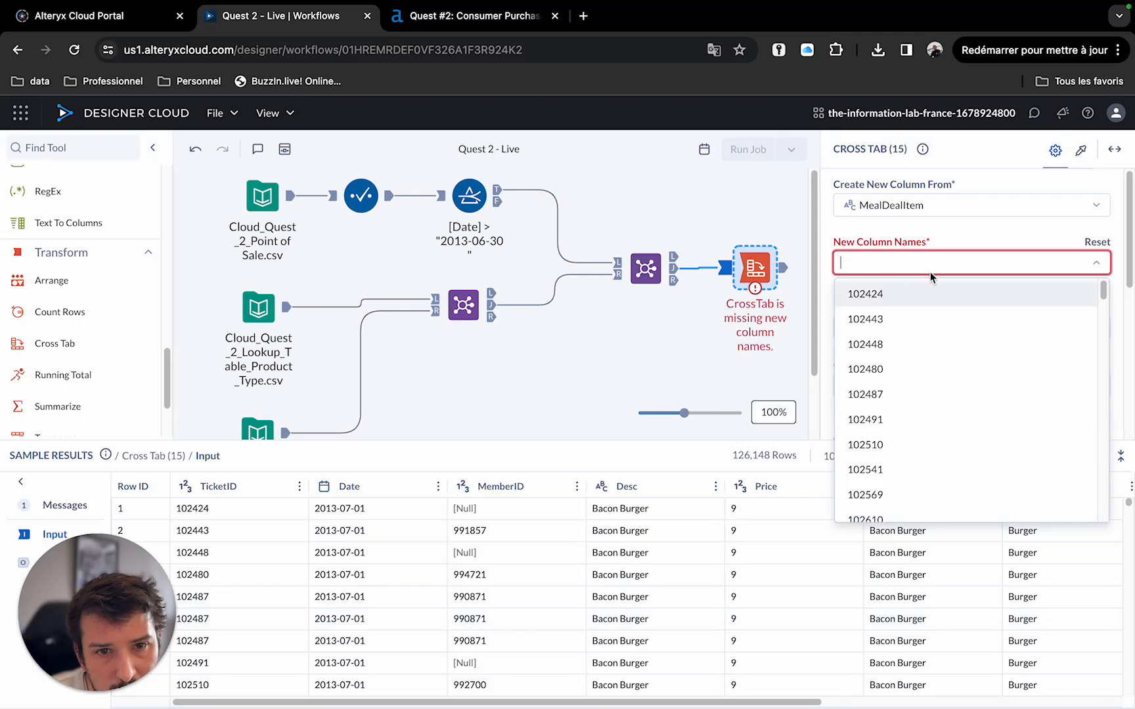
{"action": "left_click", "coordinate": [1100, 266]}
{"action": "left_click", "coordinate": [1101, 264]}
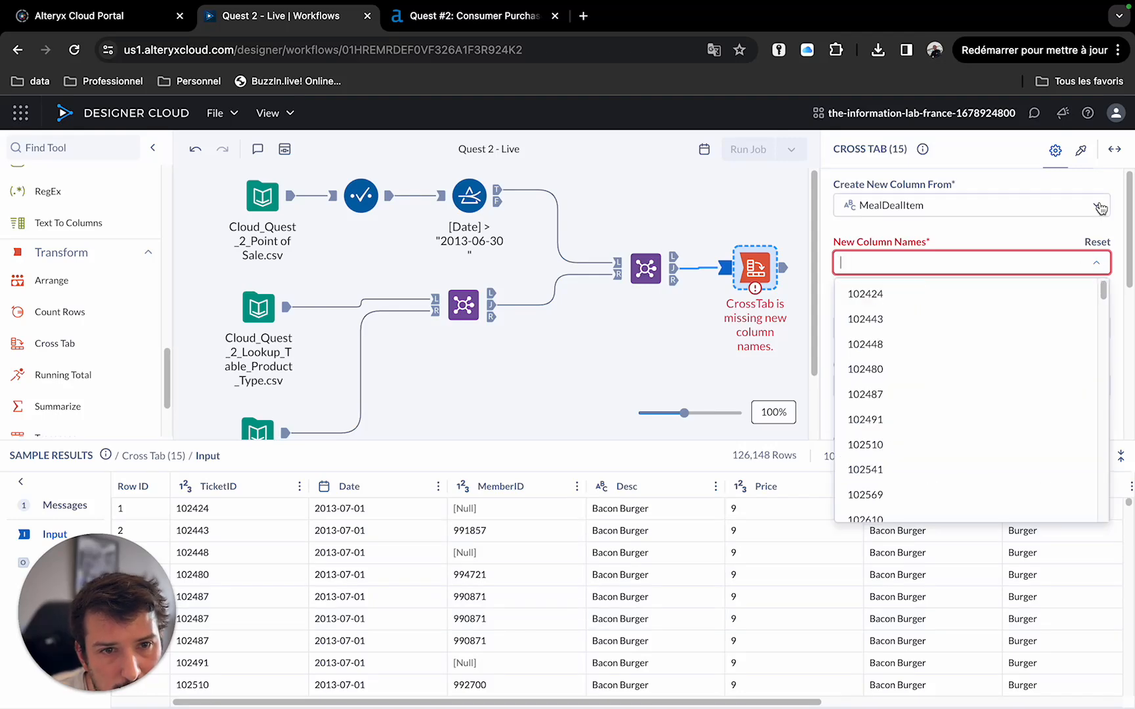
{"action": "left_click", "coordinate": [1096, 208]}
{"action": "left_click", "coordinate": [907, 413]}
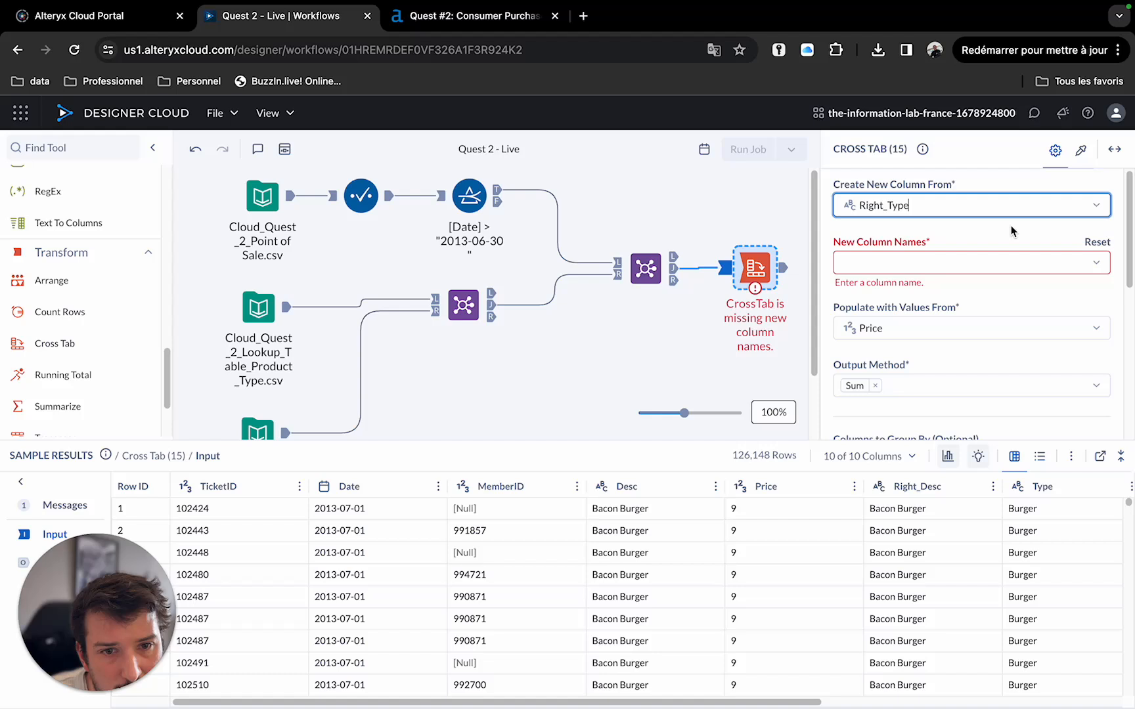
{"action": "left_click", "coordinate": [1096, 207]}
{"action": "left_click", "coordinate": [926, 438]}
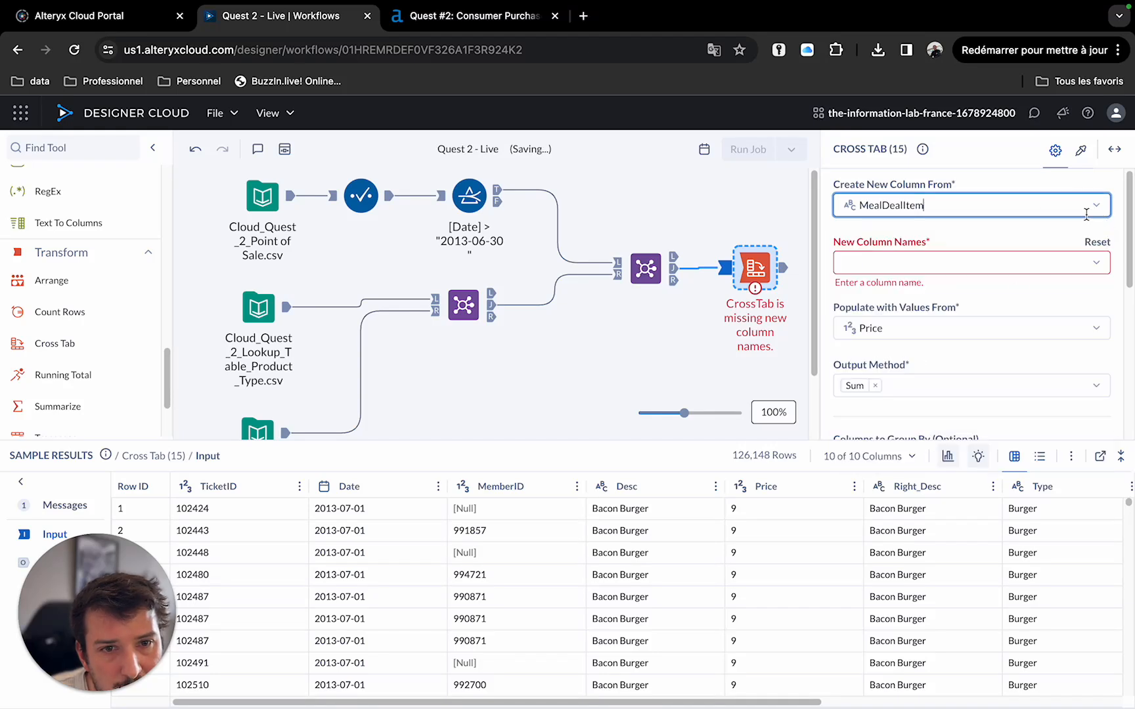
Set the cross tab's new column names to Food, Side and Drink.
{"action": "left_click", "coordinate": [1098, 264]}
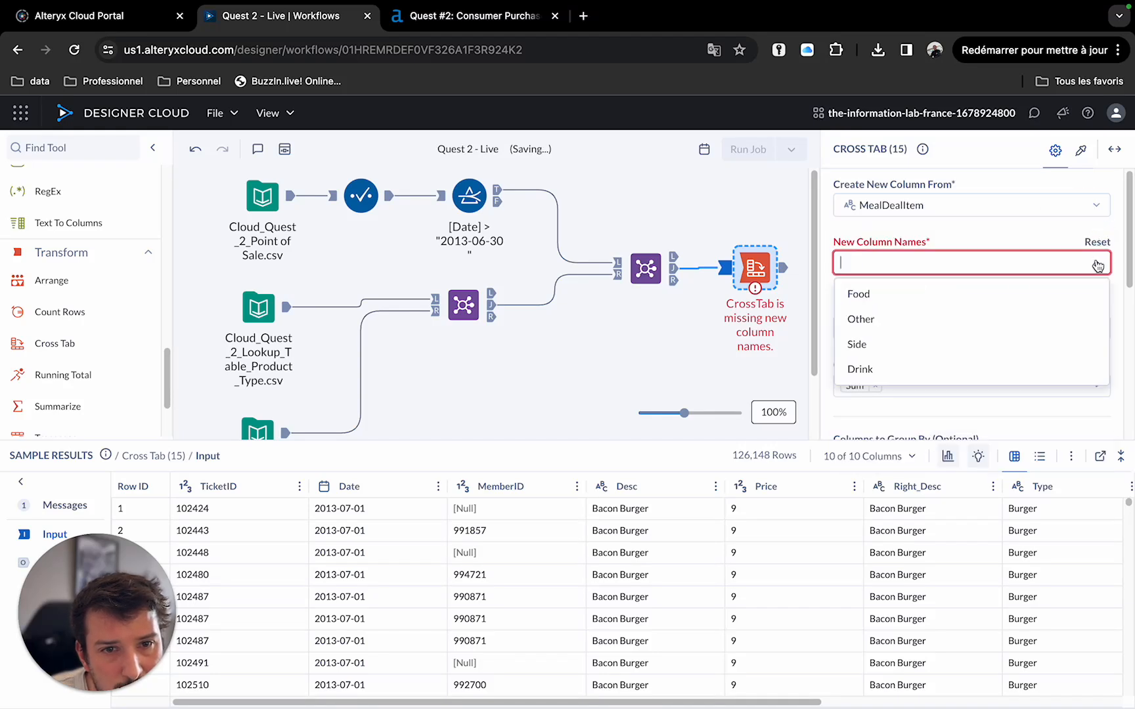
{"action": "left_click", "coordinate": [932, 301]}
{"action": "left_click", "coordinate": [1102, 270]}
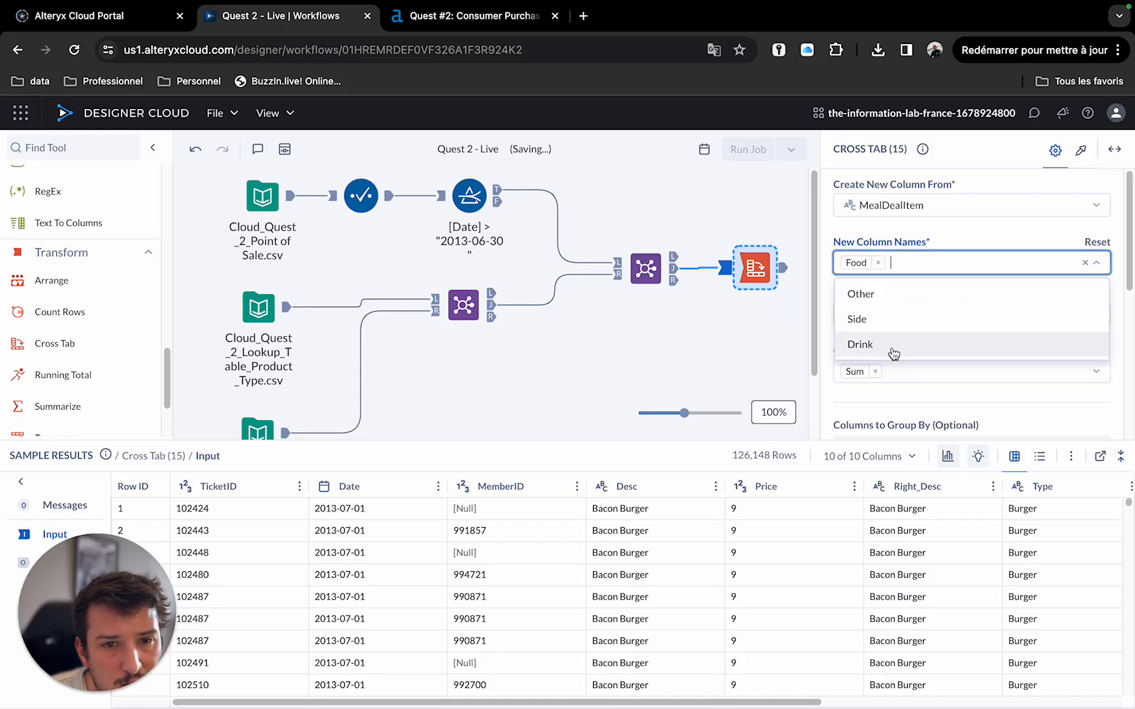
{"action": "left_click", "coordinate": [906, 319]}
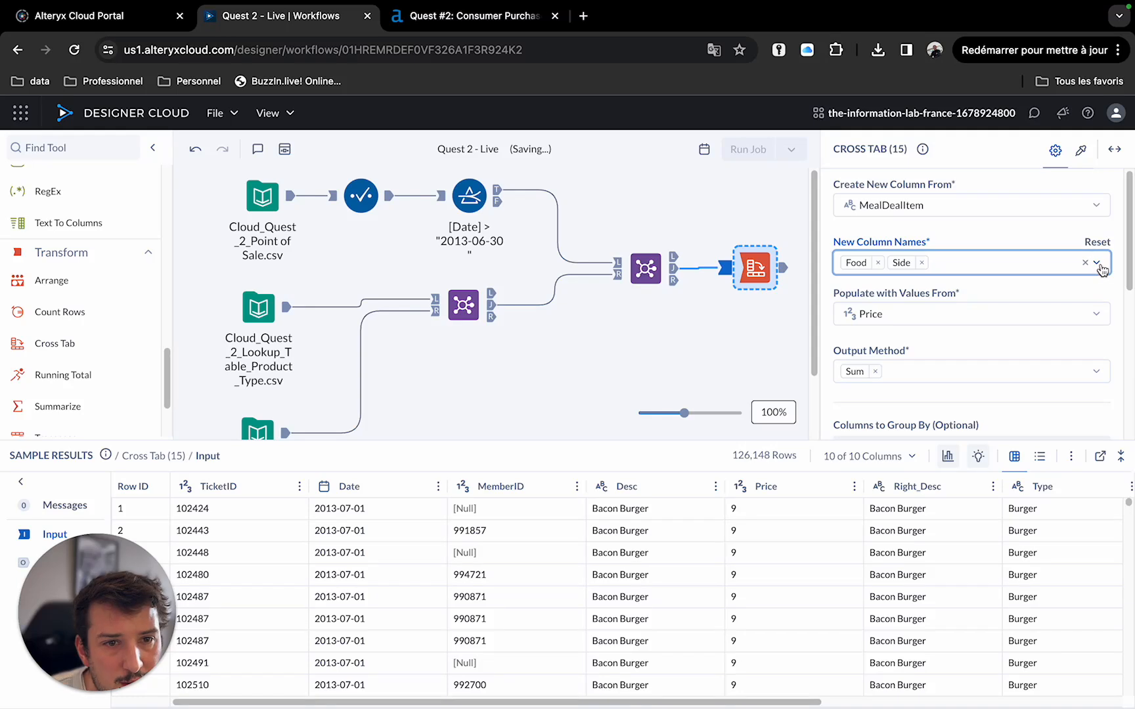
{"action": "left_click", "coordinate": [886, 264]}
{"action": "left_click", "coordinate": [884, 327]}
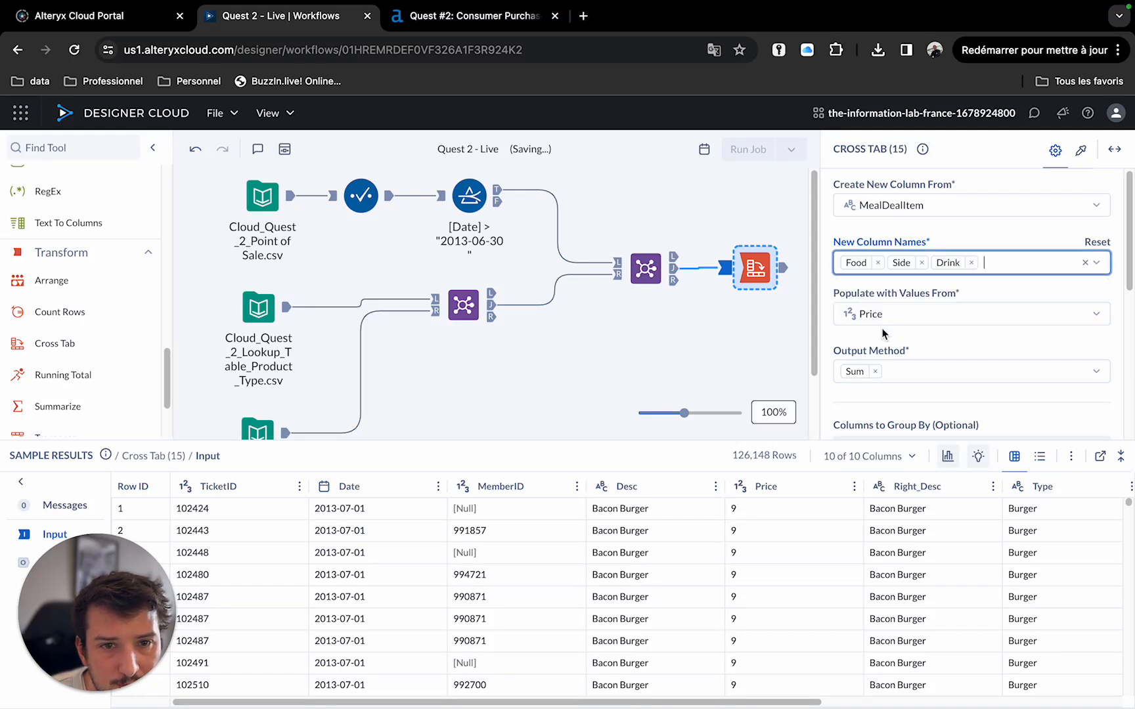
{"action": "left_click", "coordinate": [784, 270]}
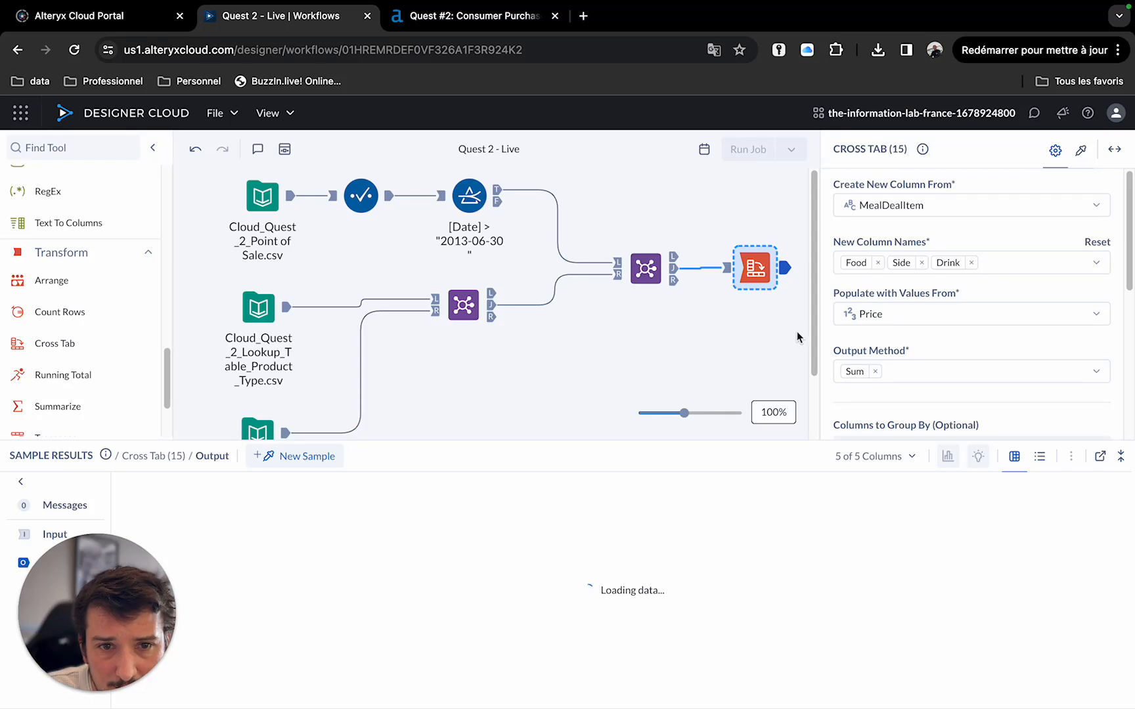
Add a Data Cleansing tool to the workflow after the Cross Tab.
{"action": "left_click", "coordinate": [780, 363]}
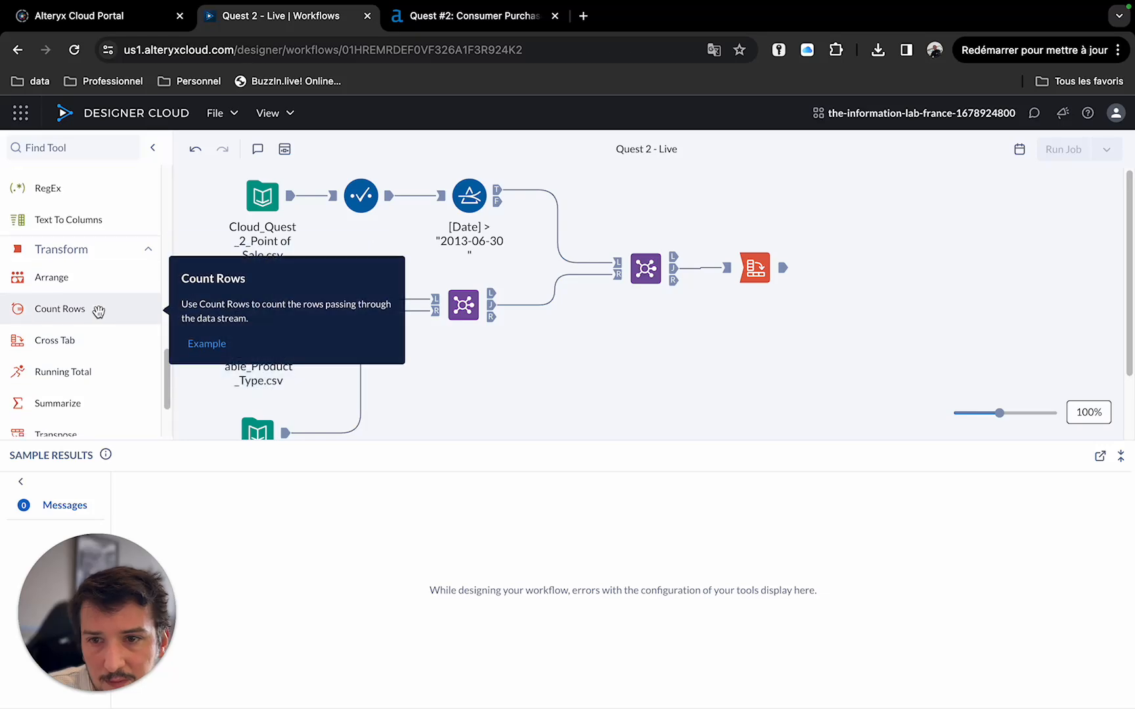
{"action": "scroll", "coordinate": [98, 309], "scroll_direction": "down", "scroll_amount": 2}
{"action": "scroll", "coordinate": [99, 312], "scroll_direction": "up", "scroll_amount": 5}
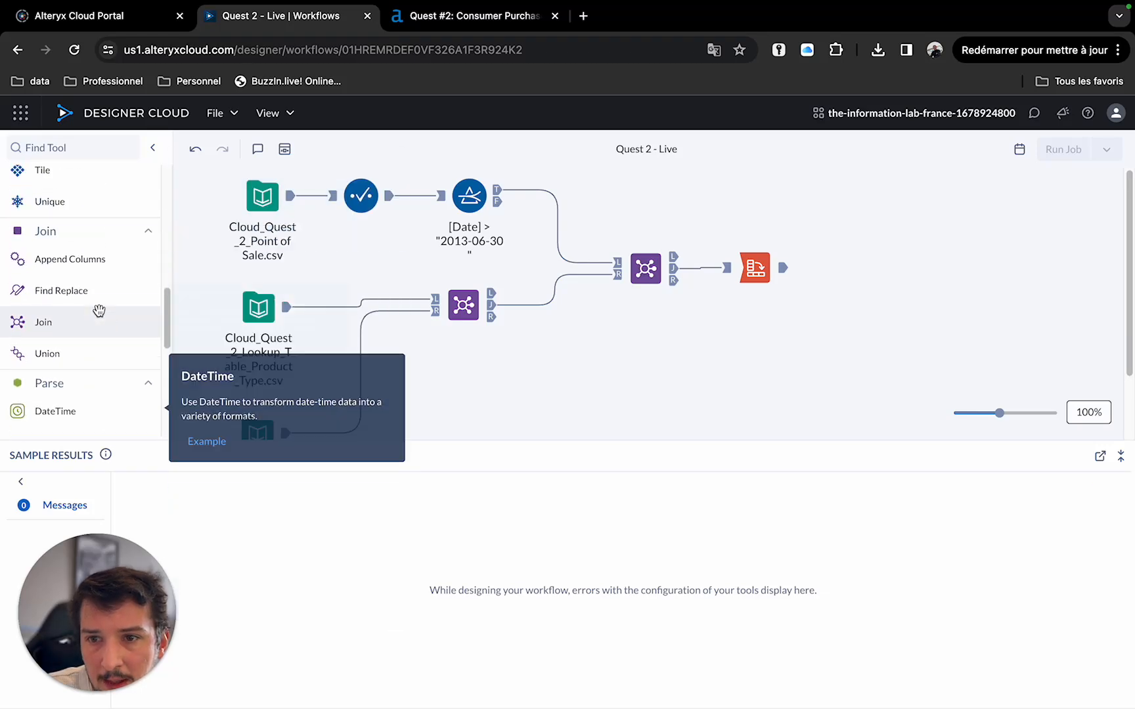
{"action": "scroll", "coordinate": [98, 311], "scroll_direction": "up", "scroll_amount": 2}
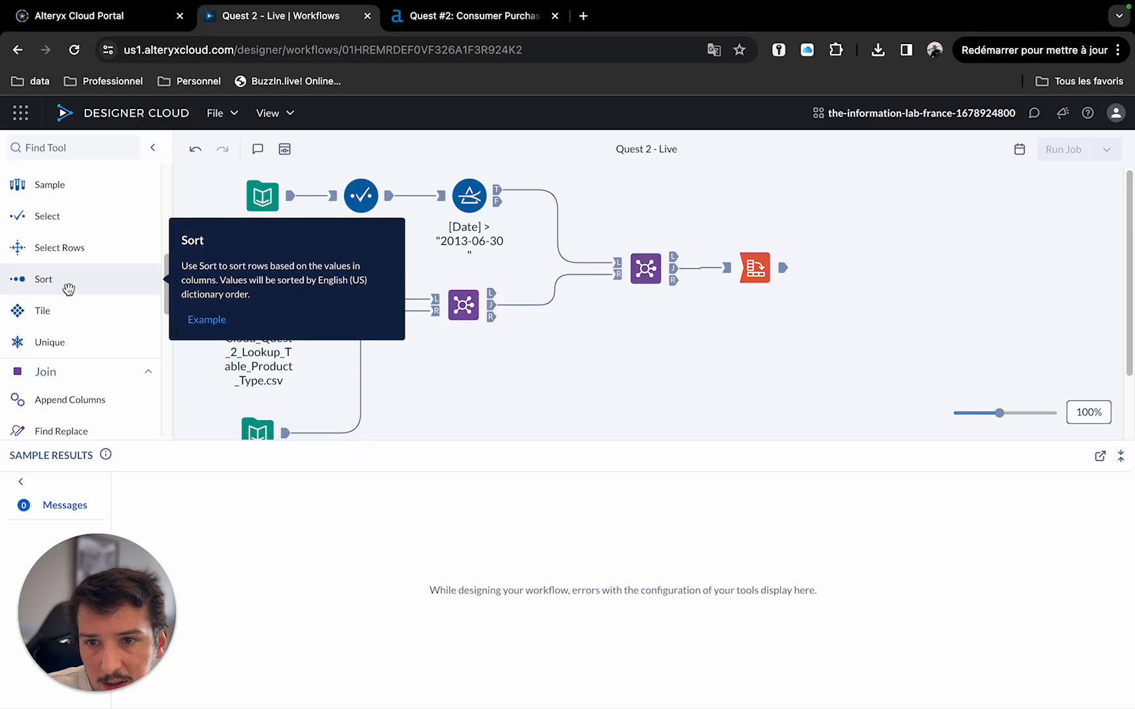
{"action": "scroll", "coordinate": [85, 256], "scroll_direction": "up", "scroll_amount": 3}
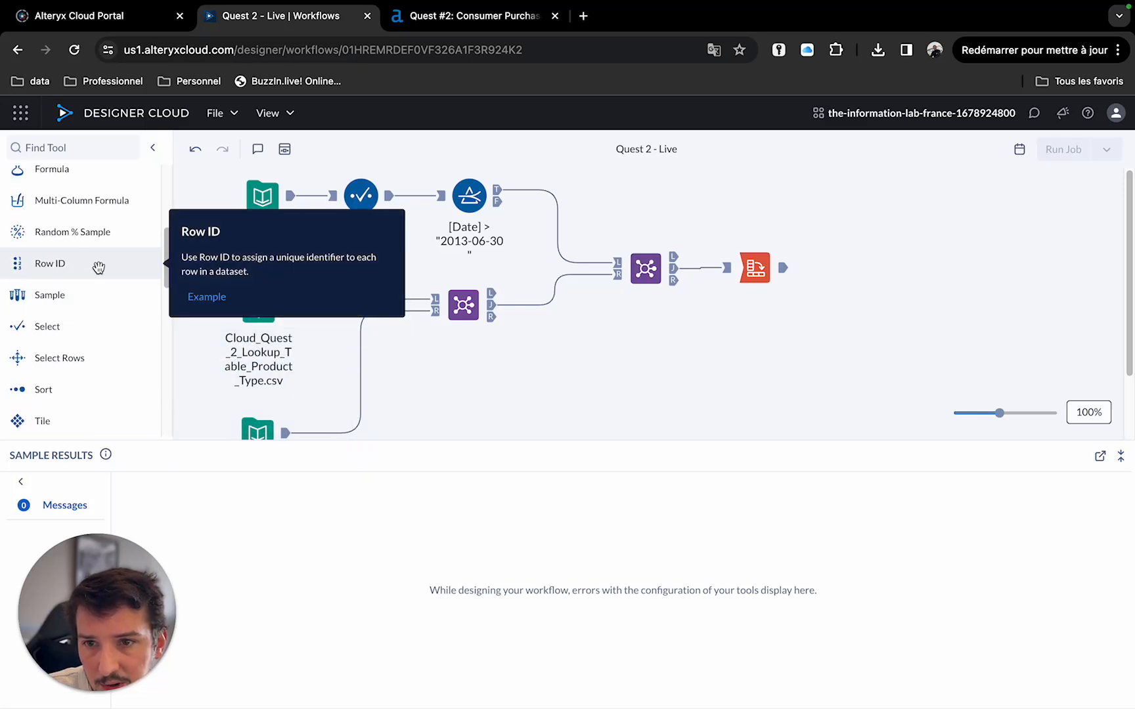
{"action": "scroll", "coordinate": [102, 282], "scroll_direction": "up", "scroll_amount": 2}
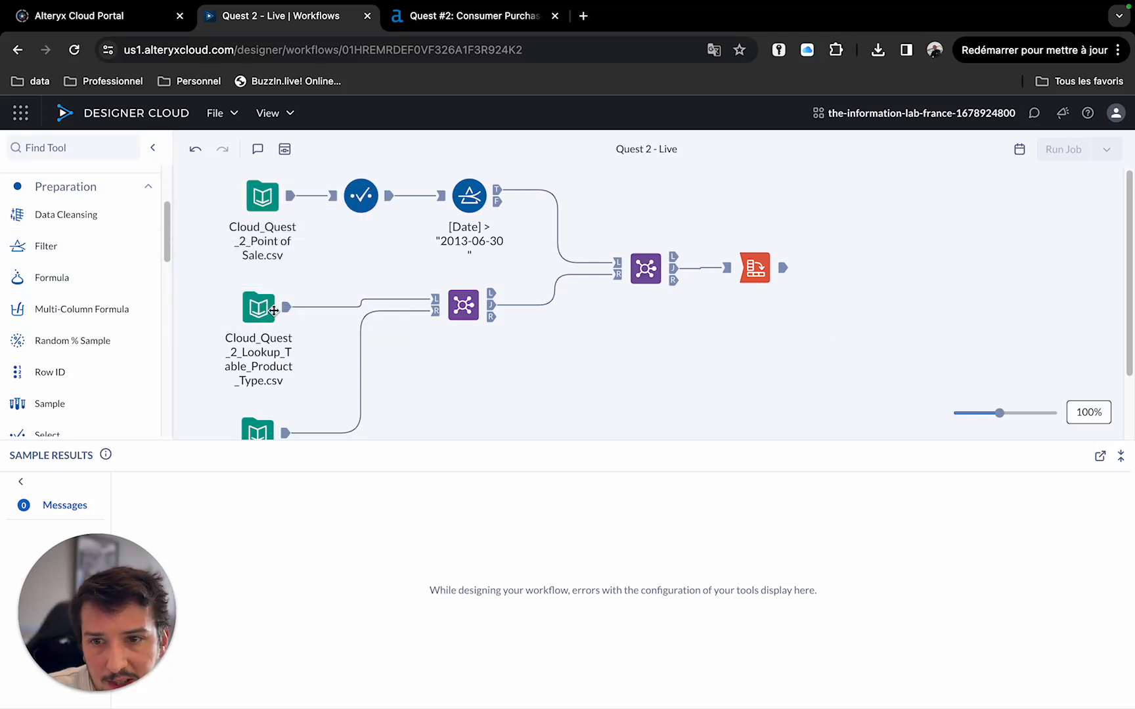
{"action": "mouse_move", "coordinate": [22, 218]}
{"action": "left_click_drag", "start_coordinate": [22, 218], "coordinate": [893, 269]}
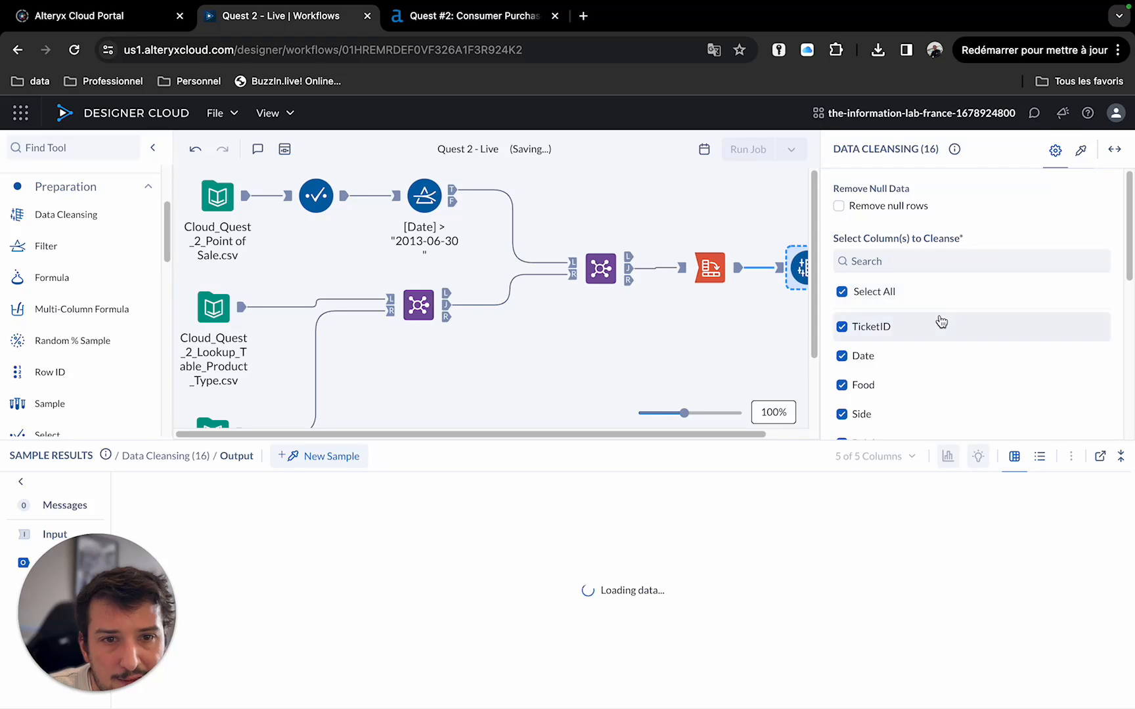
Set the Data Cleansing tool to cleanse only the Food, Side and Drink columns.
{"action": "scroll", "coordinate": [984, 282], "scroll_direction": "down", "scroll_amount": 5}
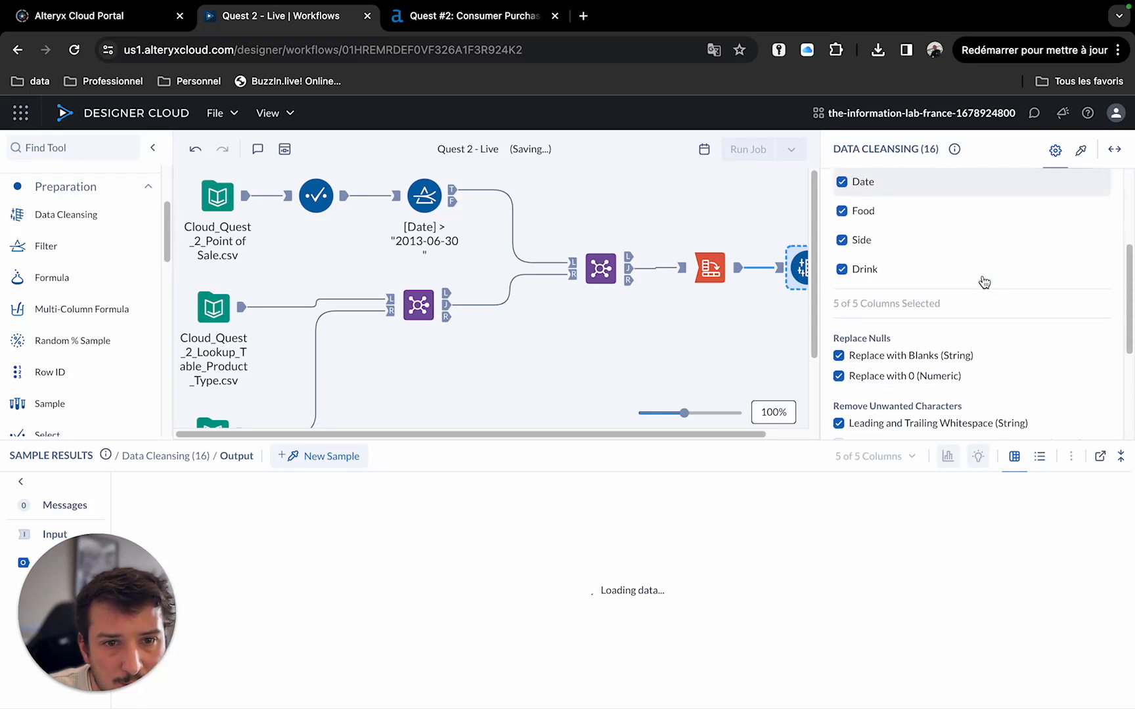
{"action": "scroll", "coordinate": [983, 283], "scroll_direction": "up", "scroll_amount": 3}
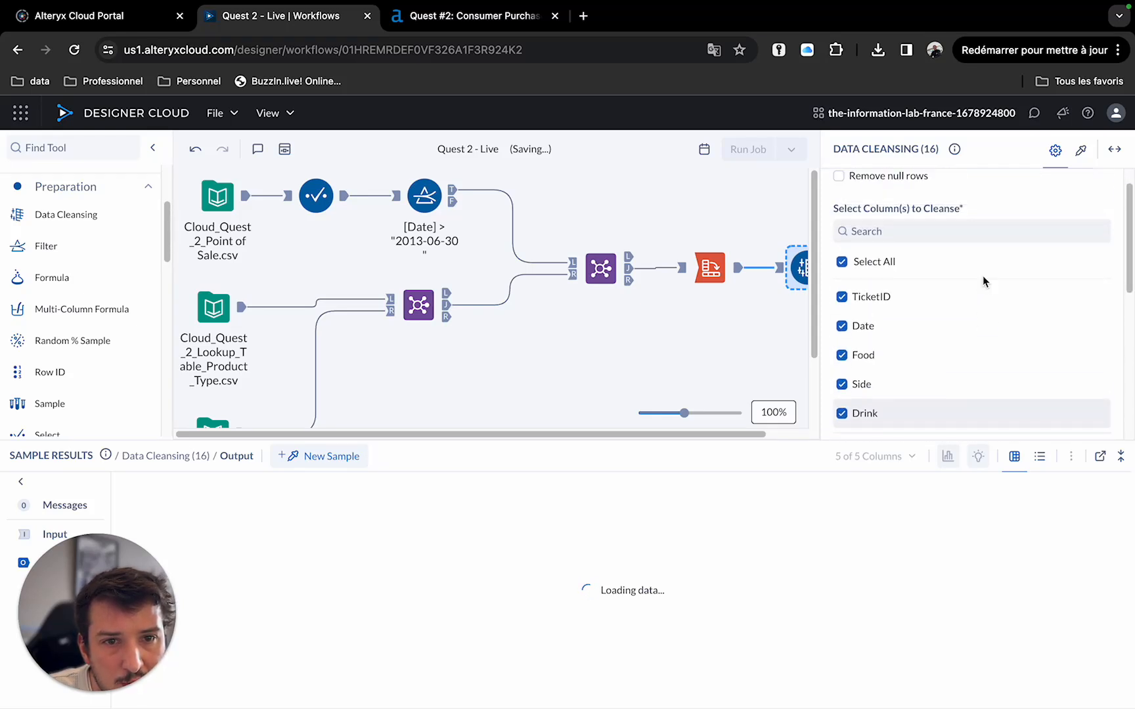
{"action": "left_click", "coordinate": [843, 264]}
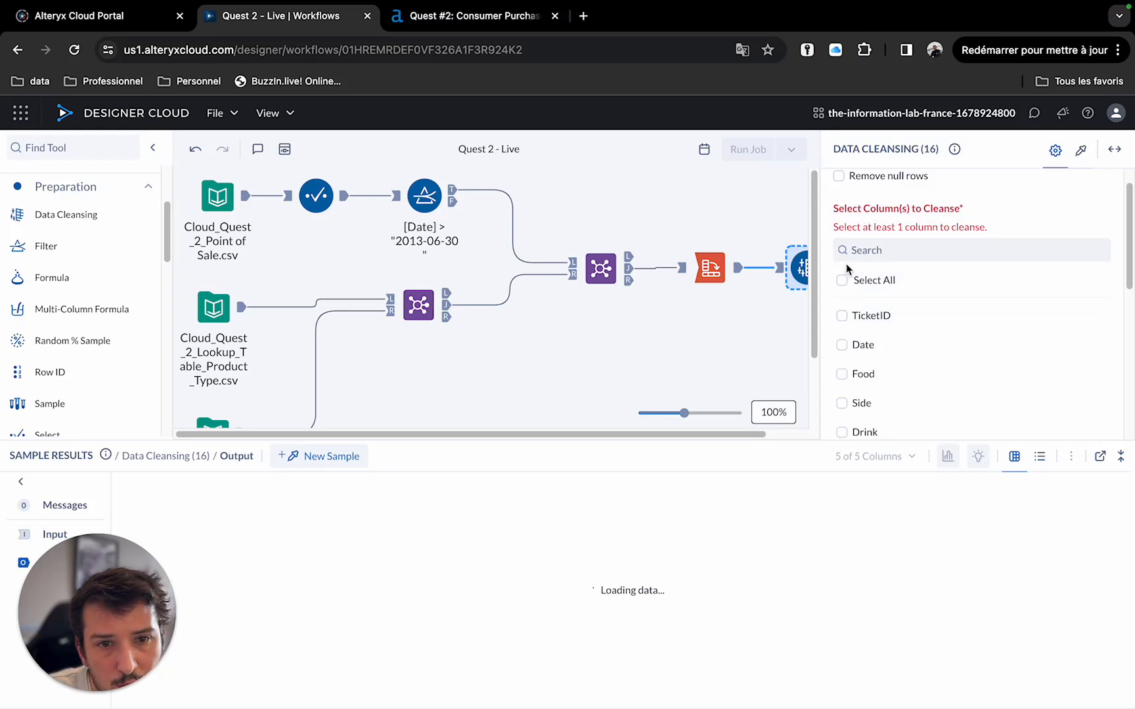
{"action": "left_click", "coordinate": [842, 356]}
{"action": "left_click", "coordinate": [842, 386]}
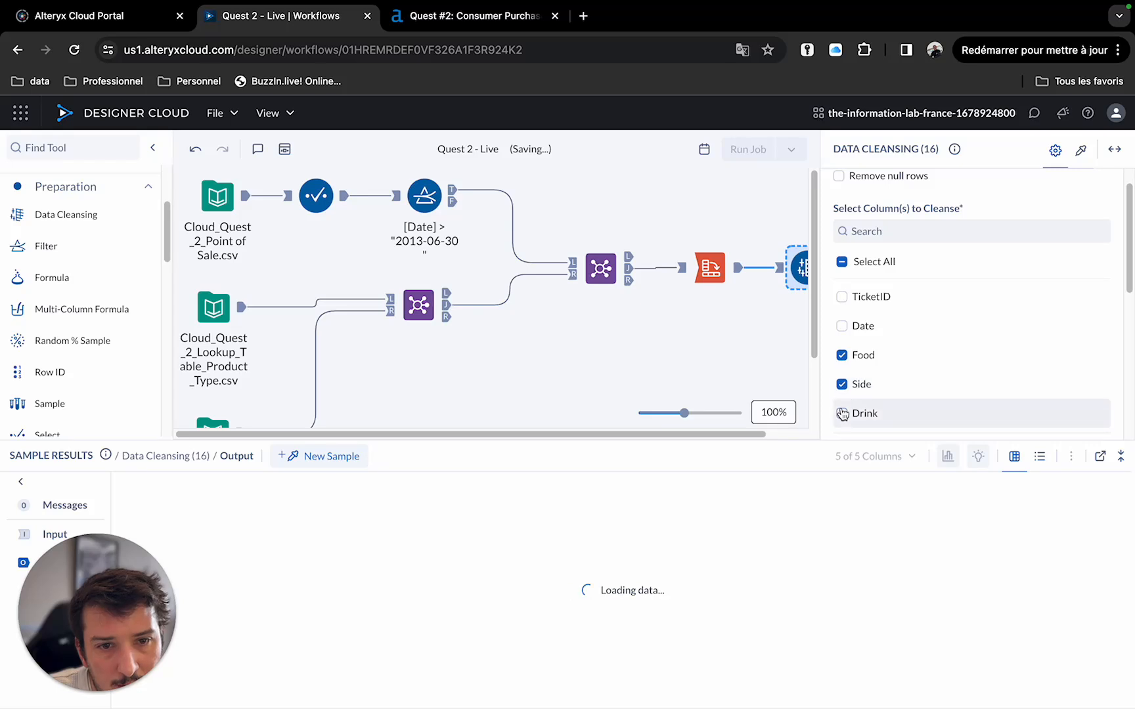
{"action": "left_click", "coordinate": [843, 415]}
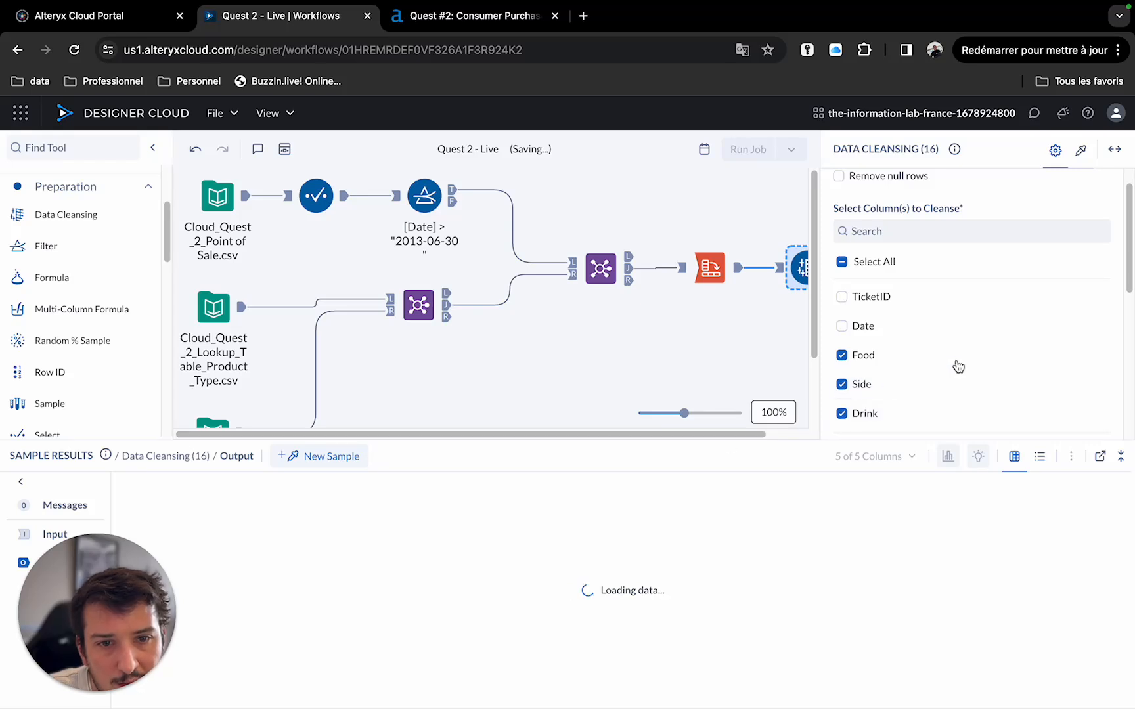
Turn off replacing nulls with blanks and trimming leading and trailing whitespace, keeping only replace nulls with 0.
{"action": "scroll", "coordinate": [958, 366], "scroll_direction": "up", "scroll_amount": 1}
{"action": "scroll", "coordinate": [958, 366], "scroll_direction": "down", "scroll_amount": 4}
{"action": "left_click", "coordinate": [838, 275]}
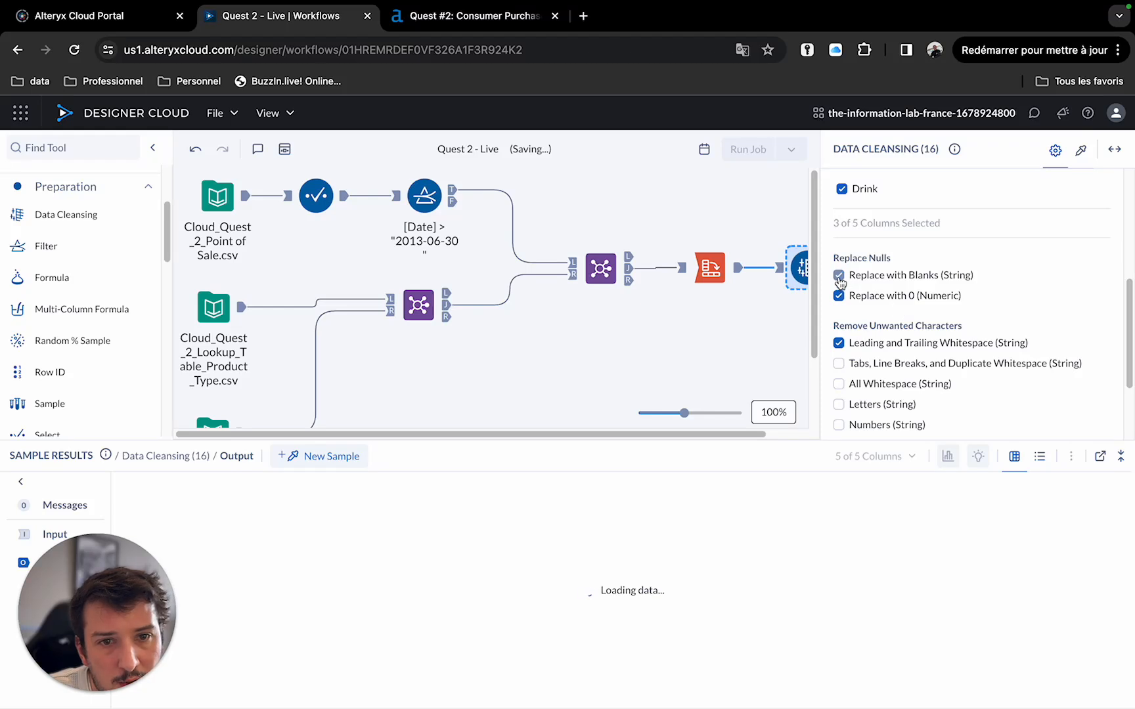
{"action": "left_click", "coordinate": [839, 342]}
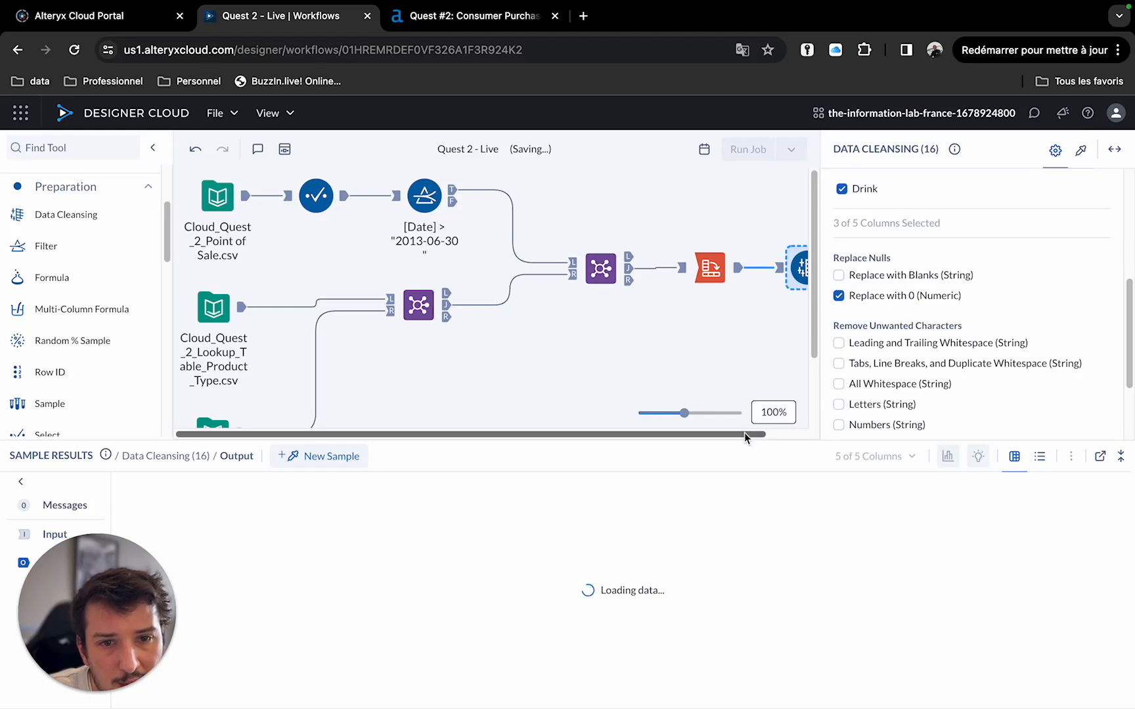
Add a Filter tool after the Data Cleansing tool and switch it to Advanced Filter.
{"action": "left_click_drag", "start_coordinate": [745, 433], "coordinate": [825, 429]}
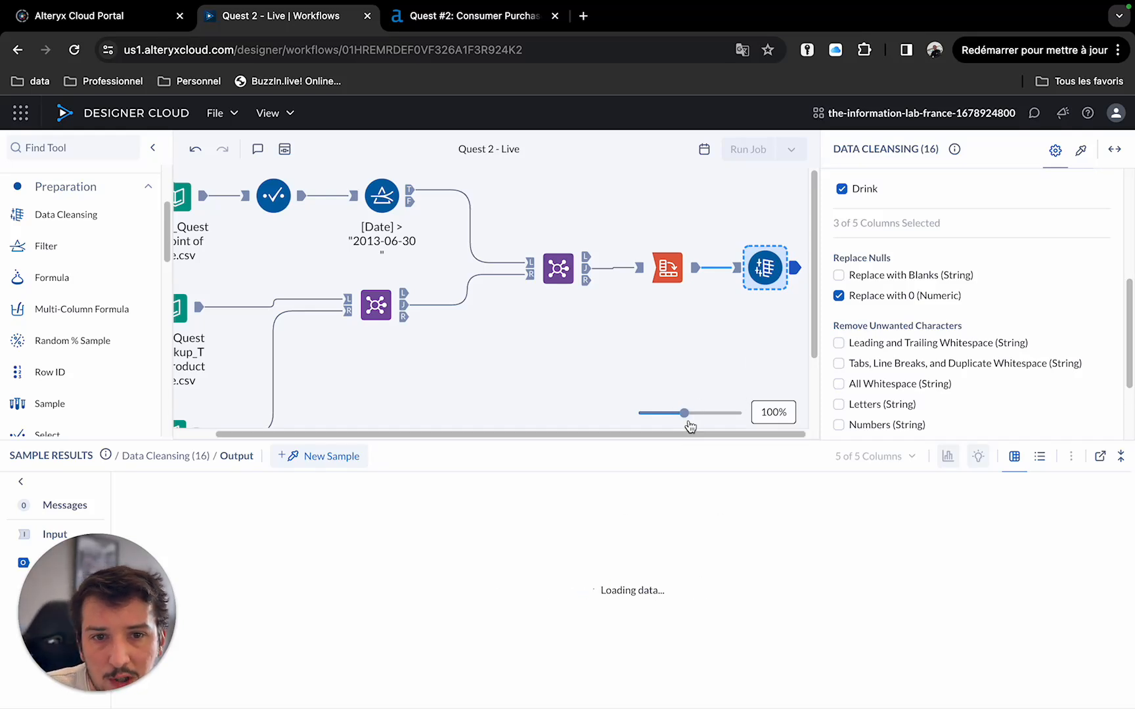
{"action": "left_click_drag", "start_coordinate": [47, 247], "coordinate": [844, 259]}
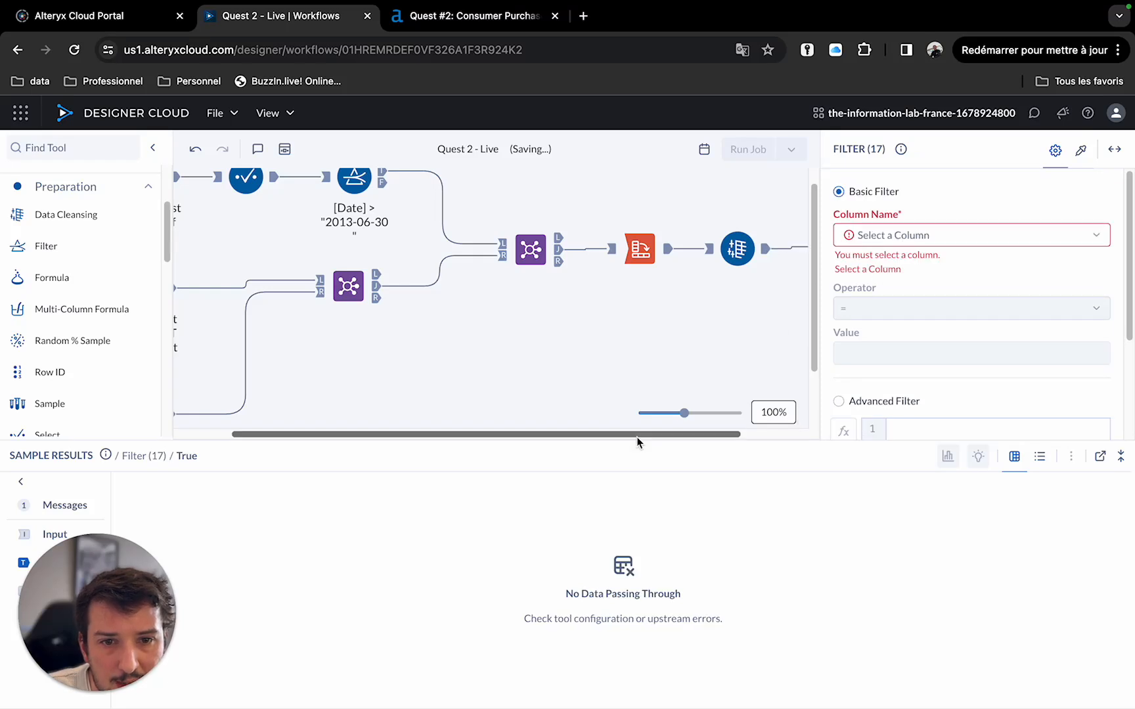
{"action": "left_click_drag", "start_coordinate": [637, 437], "coordinate": [701, 437]}
{"action": "left_click_drag", "start_coordinate": [770, 242], "coordinate": [772, 239]}
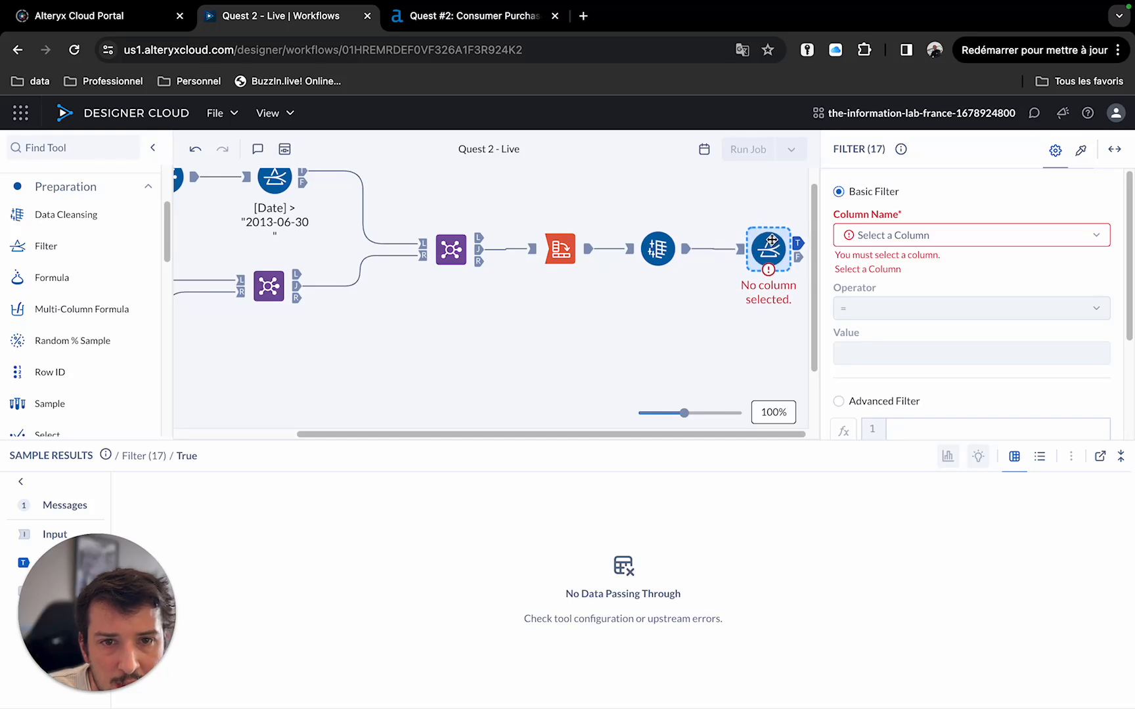
{"action": "left_click", "coordinate": [864, 402]}
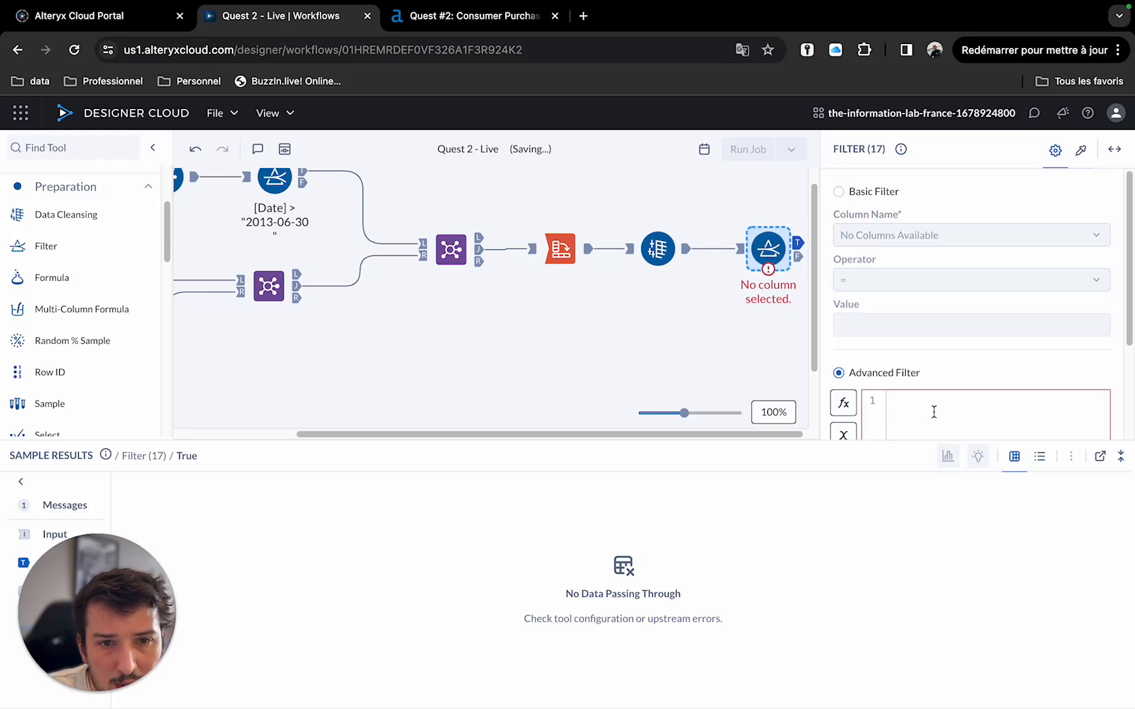
Enter the filter expression [Drink] > 0 and [Food] > 0 and [Side] > 0.
{"action": "left_click", "coordinate": [744, 255]}
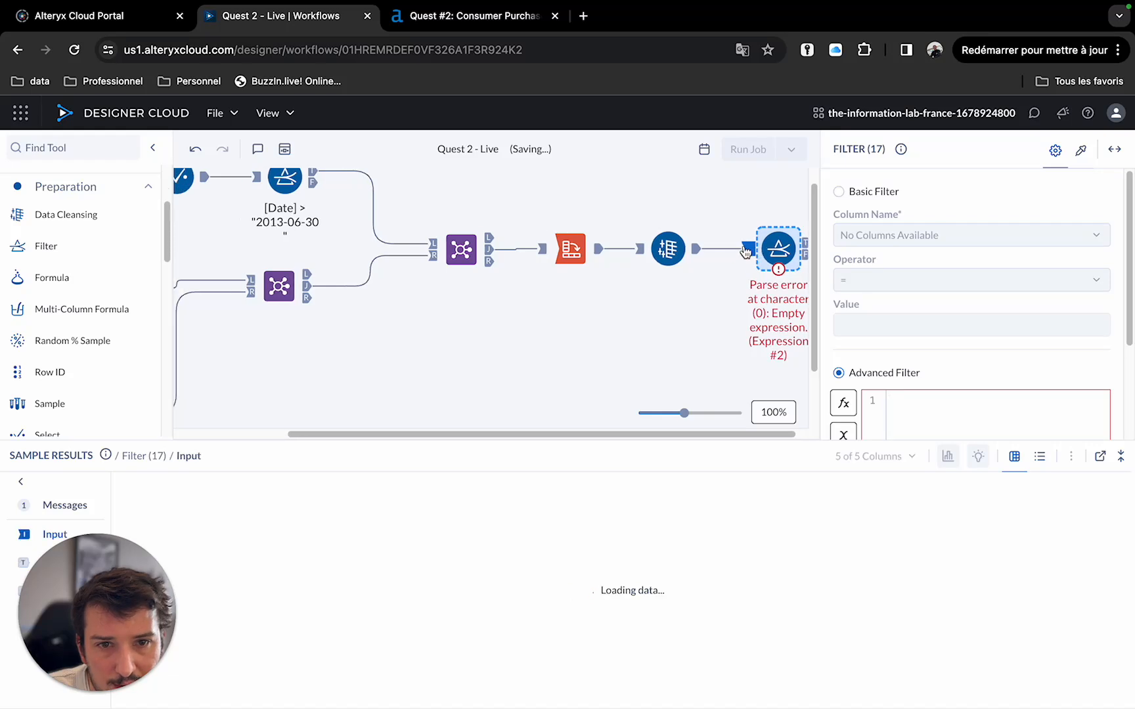
{"action": "left_click", "coordinate": [928, 409]}
{"action": "type", "text": "["}
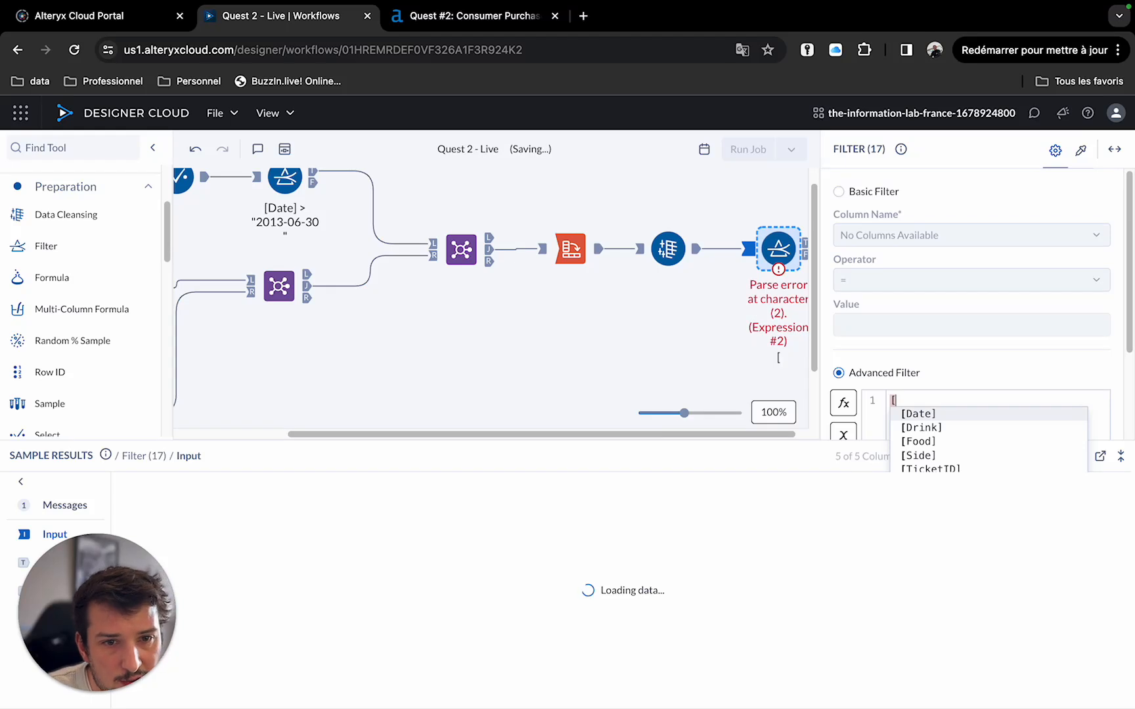
{"action": "left_click", "coordinate": [922, 428]}
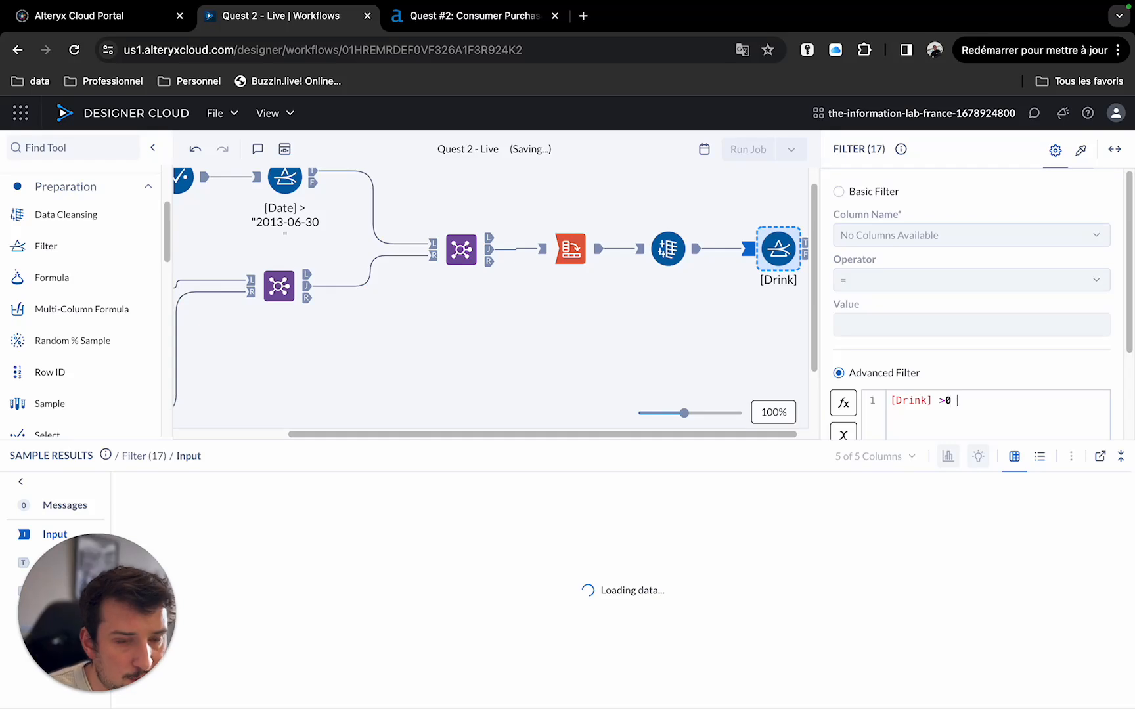
{"action": "type", "text": "> 0"}
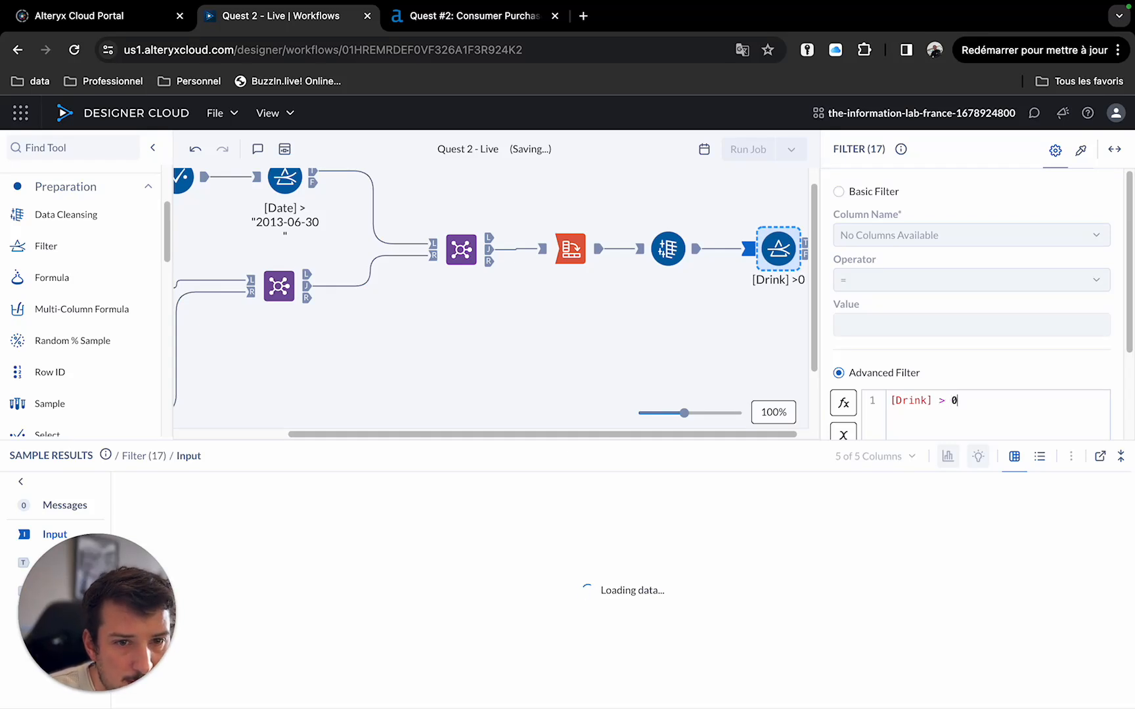
{"action": "type", "text": " and"}
{"action": "key", "text": "Return"}
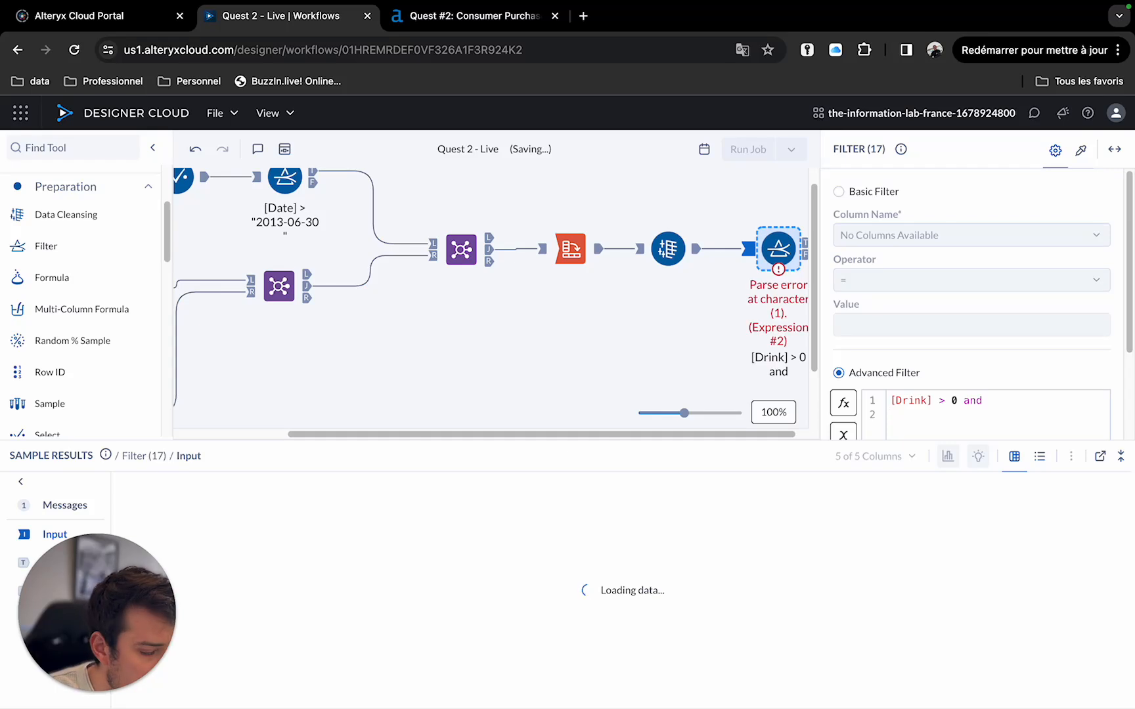
{"action": "type", "text": "["}
{"action": "key", "text": "Down"}
{"action": "key", "text": "Down"}
{"action": "key", "text": "Return"}
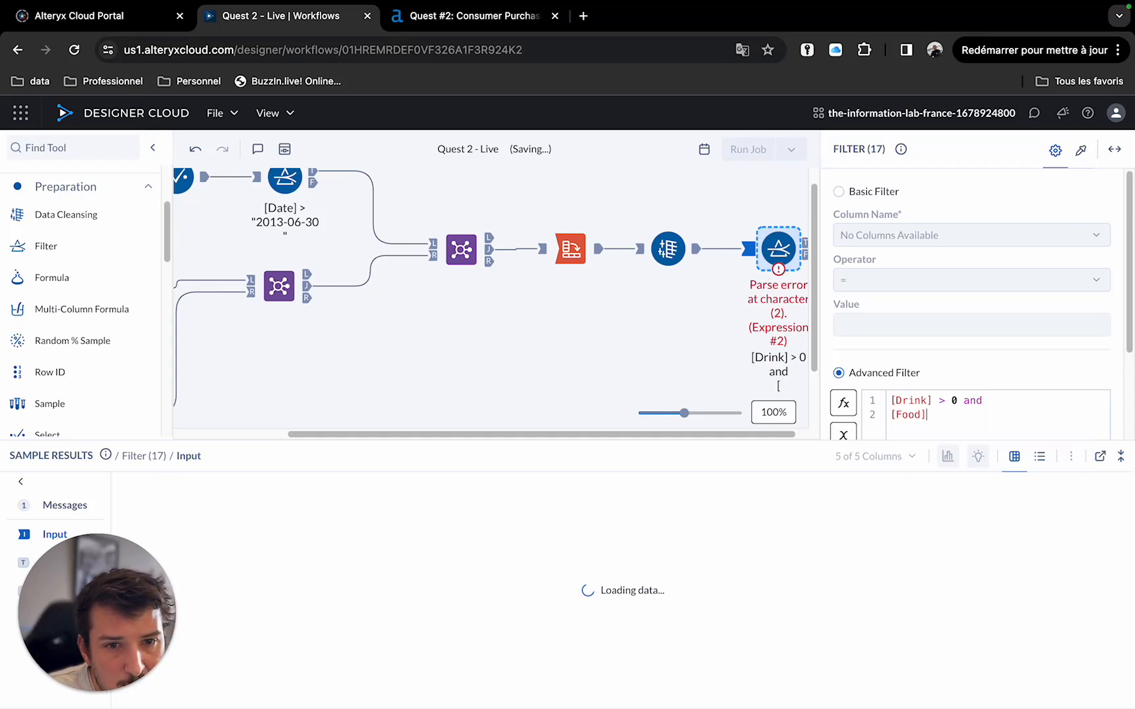
{"action": "type", "text": "> 0"}
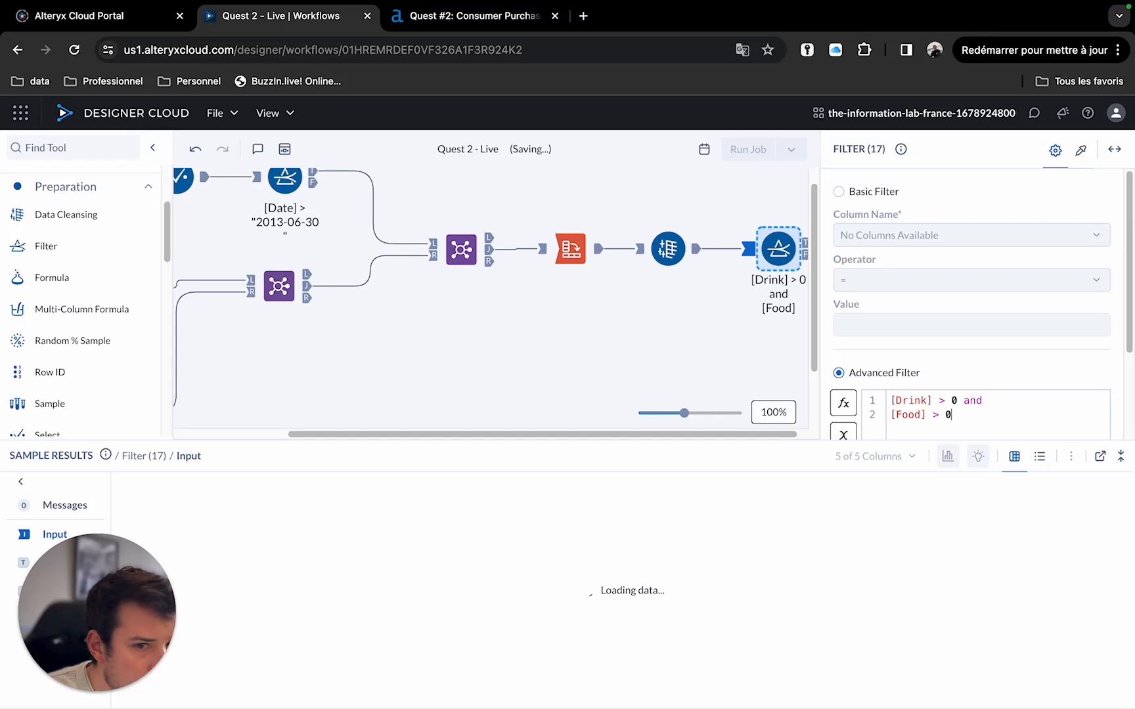
{"action": "type", "text": " and "}
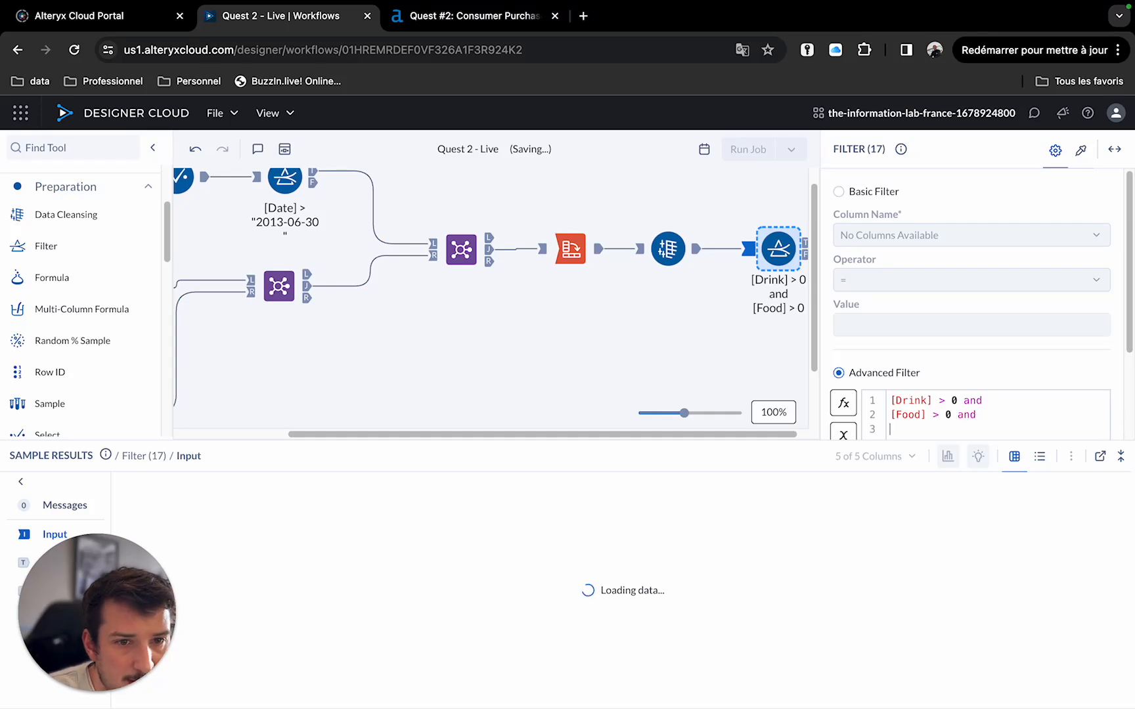
{"action": "type", "text": "[s"}
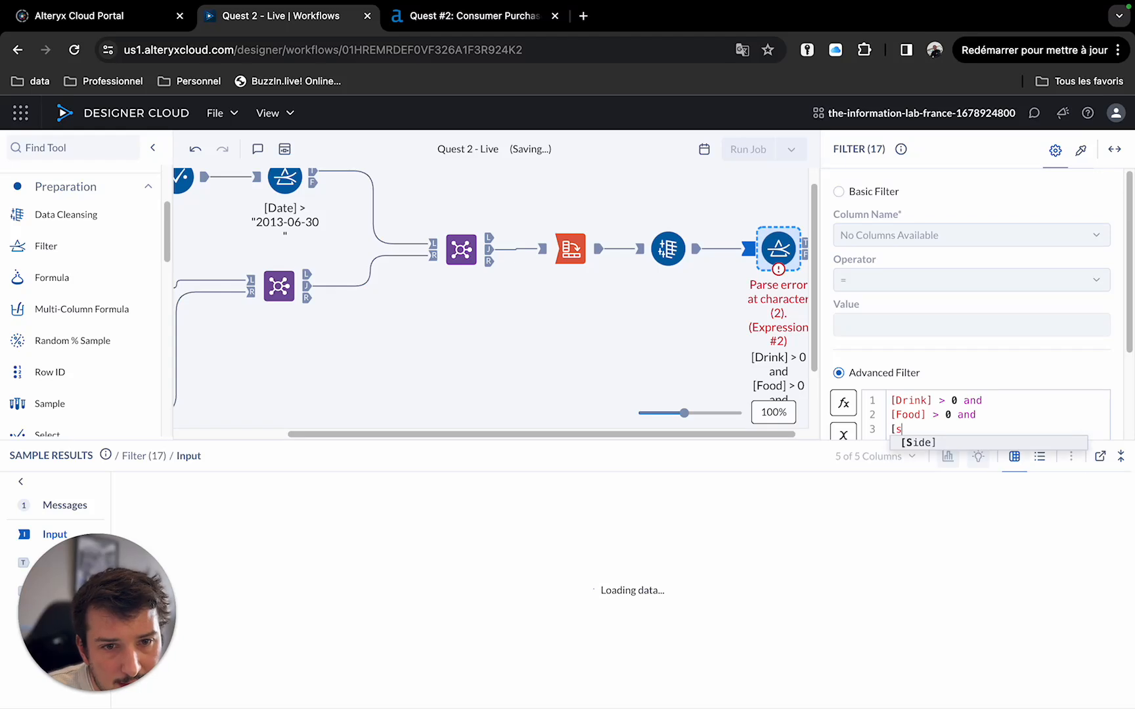
{"action": "key", "text": "Return"}
{"action": "type", "text": "> 0"}
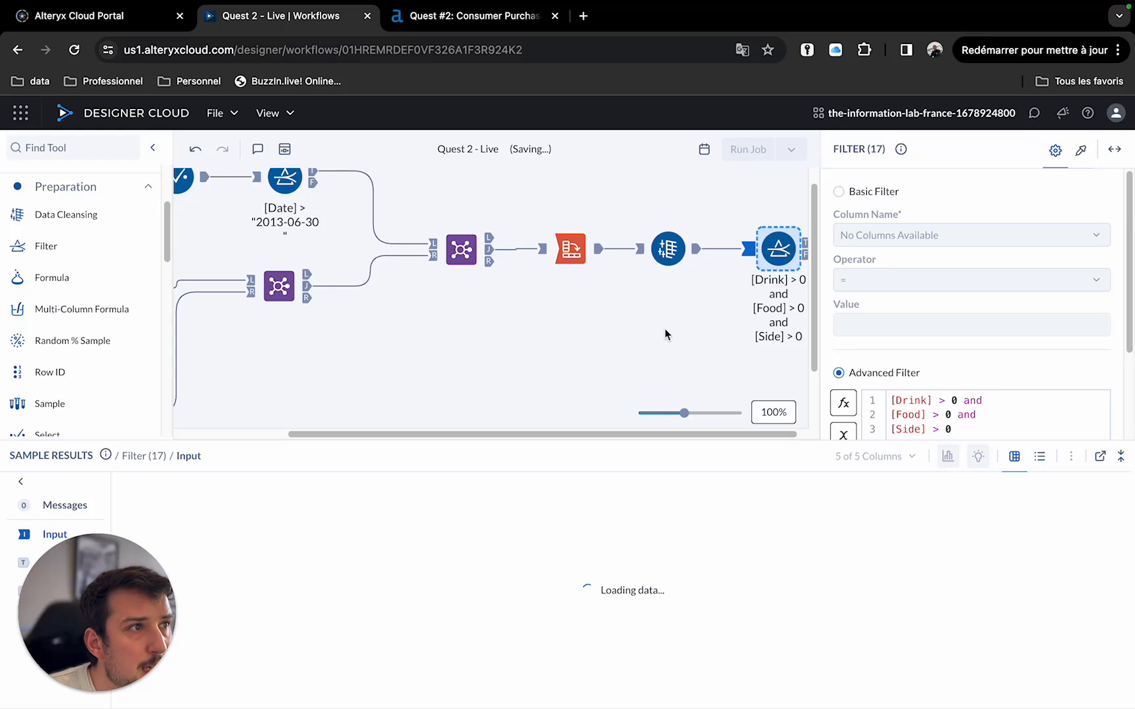
{"action": "left_click_drag", "start_coordinate": [657, 434], "coordinate": [714, 428]}
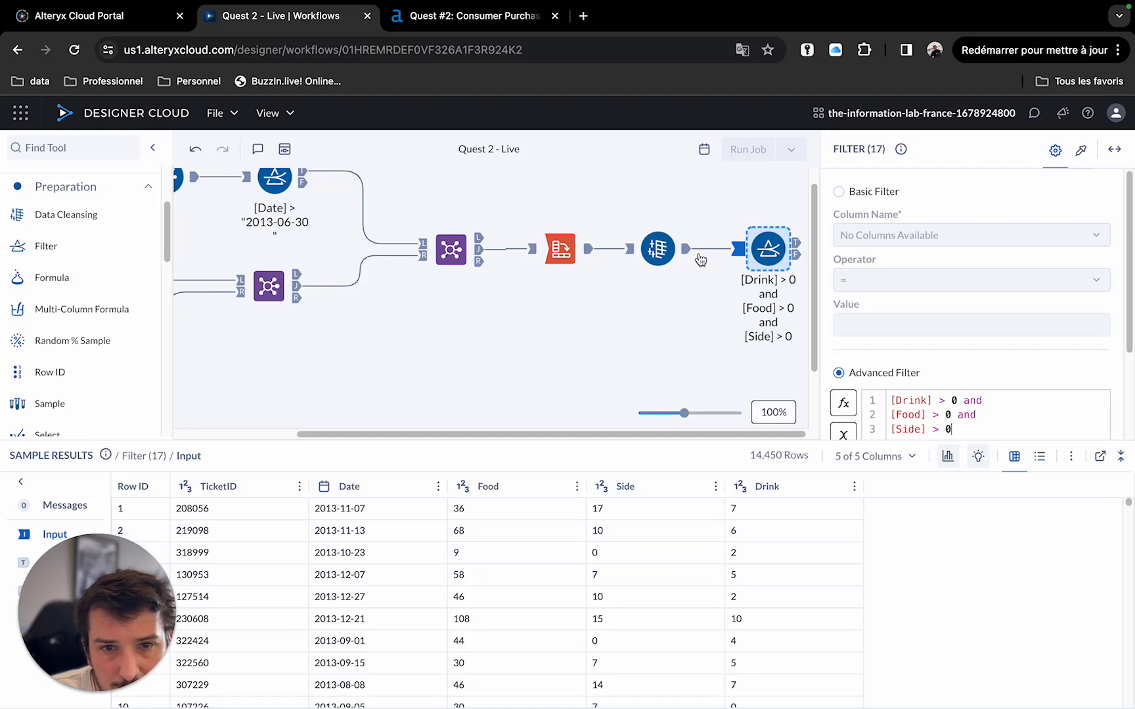
Inspect the Data Cleansing tool's input and output data.
{"action": "left_click", "coordinate": [635, 252]}
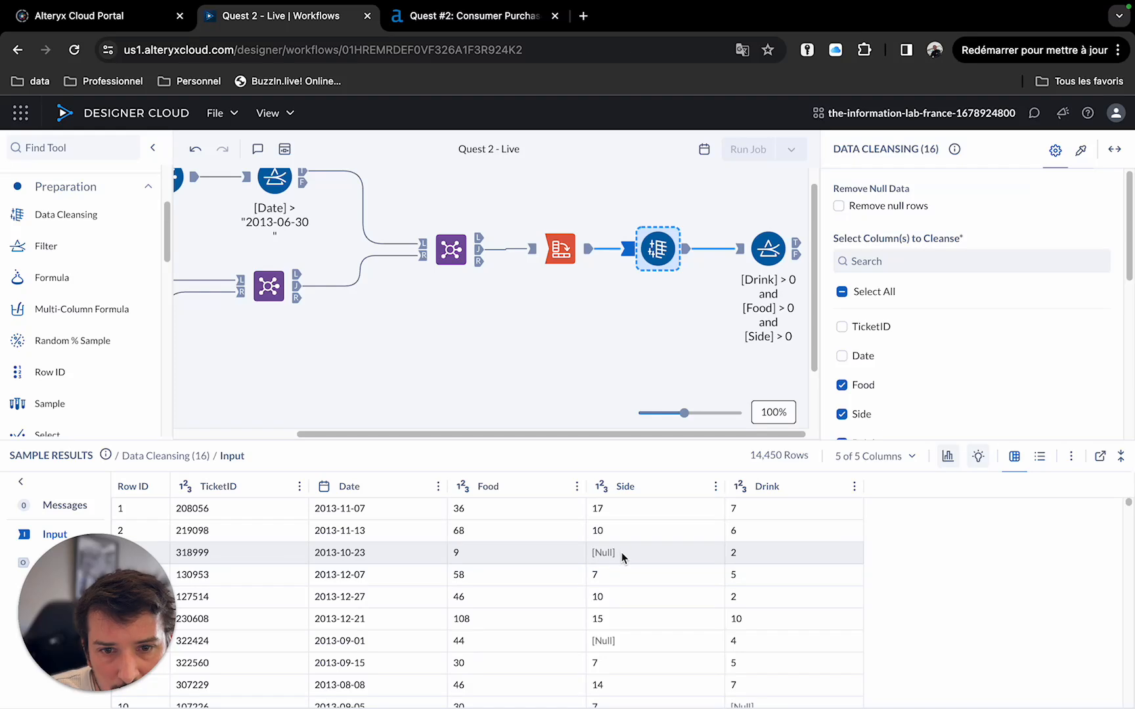
{"action": "left_click", "coordinate": [687, 251]}
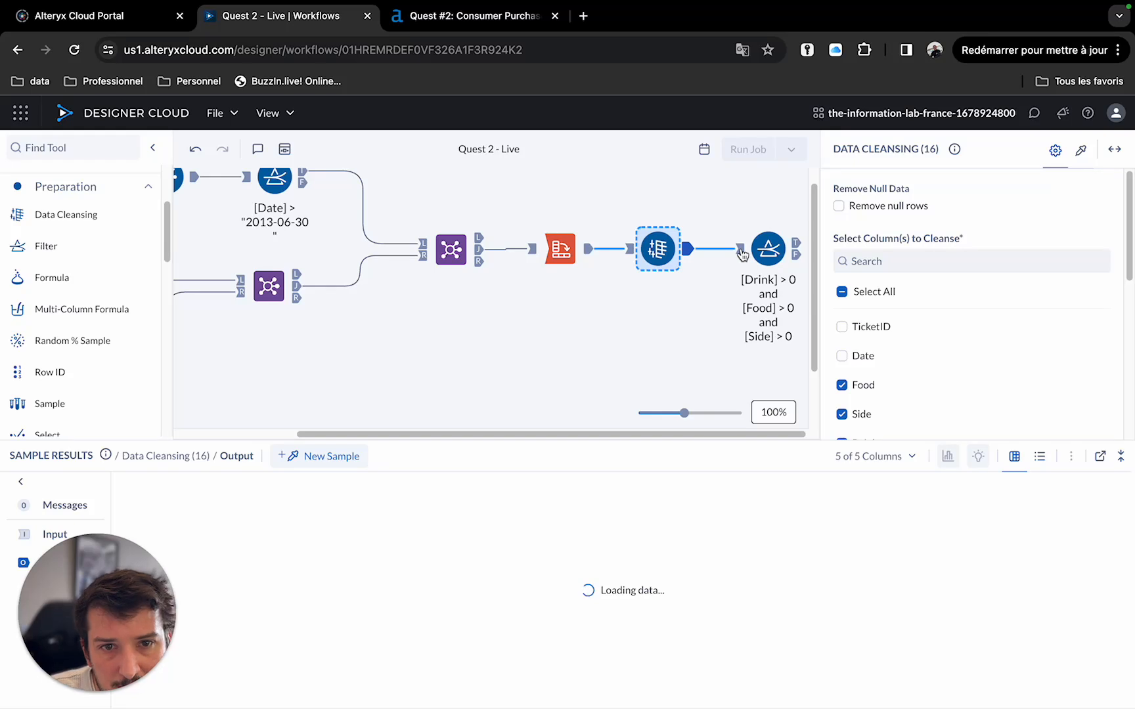
Add a Summarize tool connected to the Filter tool's True output.
{"action": "left_click", "coordinate": [764, 248]}
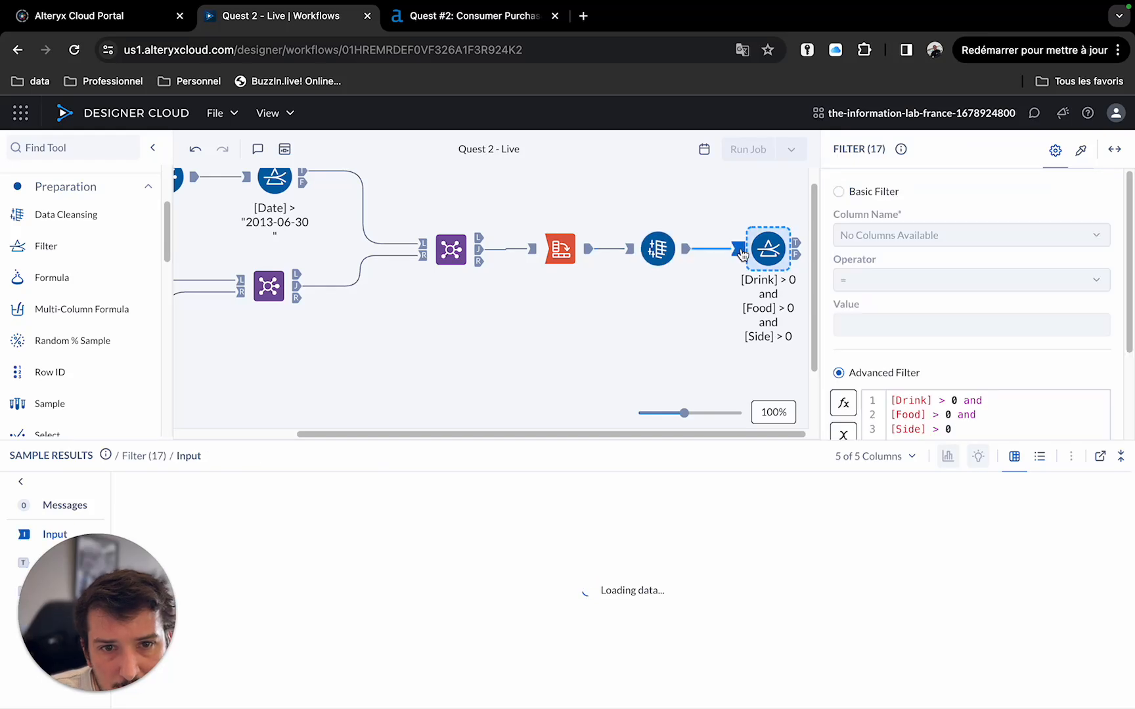
{"action": "left_click", "coordinate": [797, 244]}
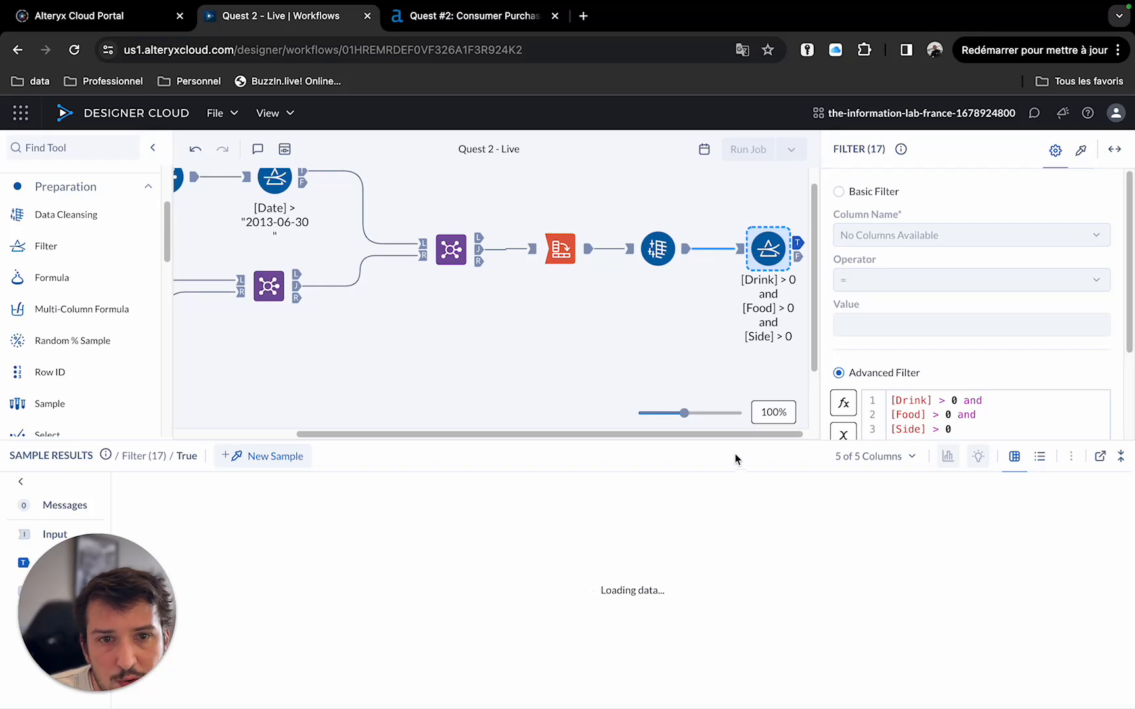
{"action": "left_click_drag", "start_coordinate": [742, 435], "coordinate": [812, 435]}
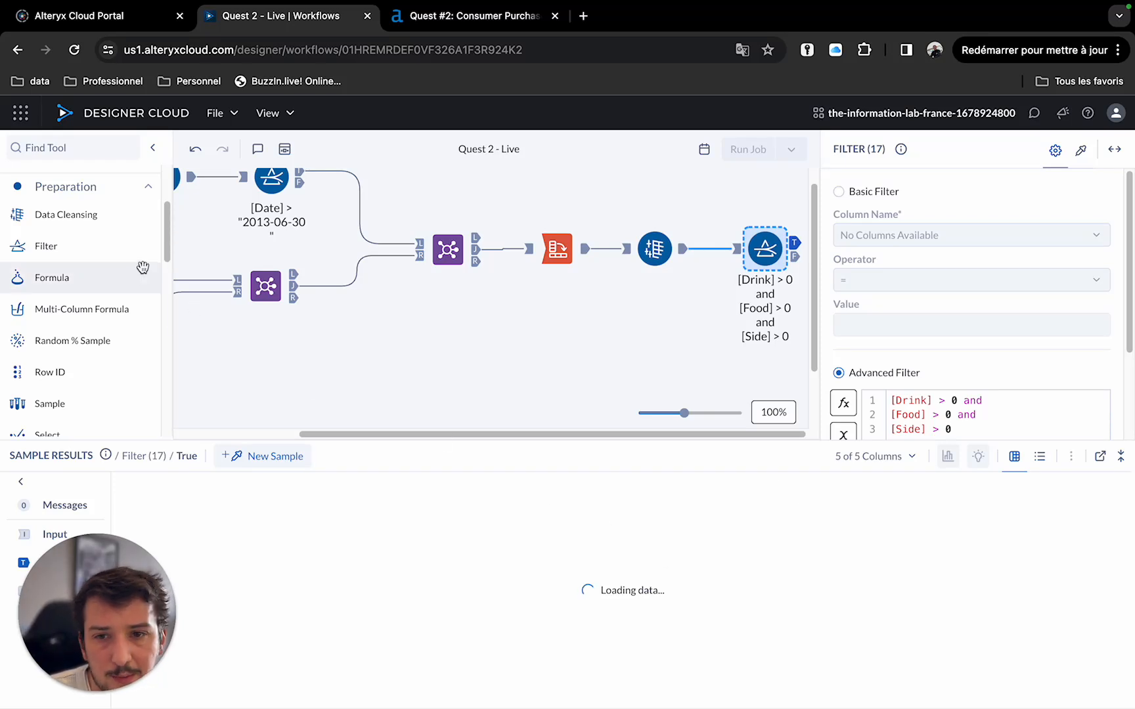
{"action": "scroll", "coordinate": [98, 276], "scroll_direction": "up", "scroll_amount": 2}
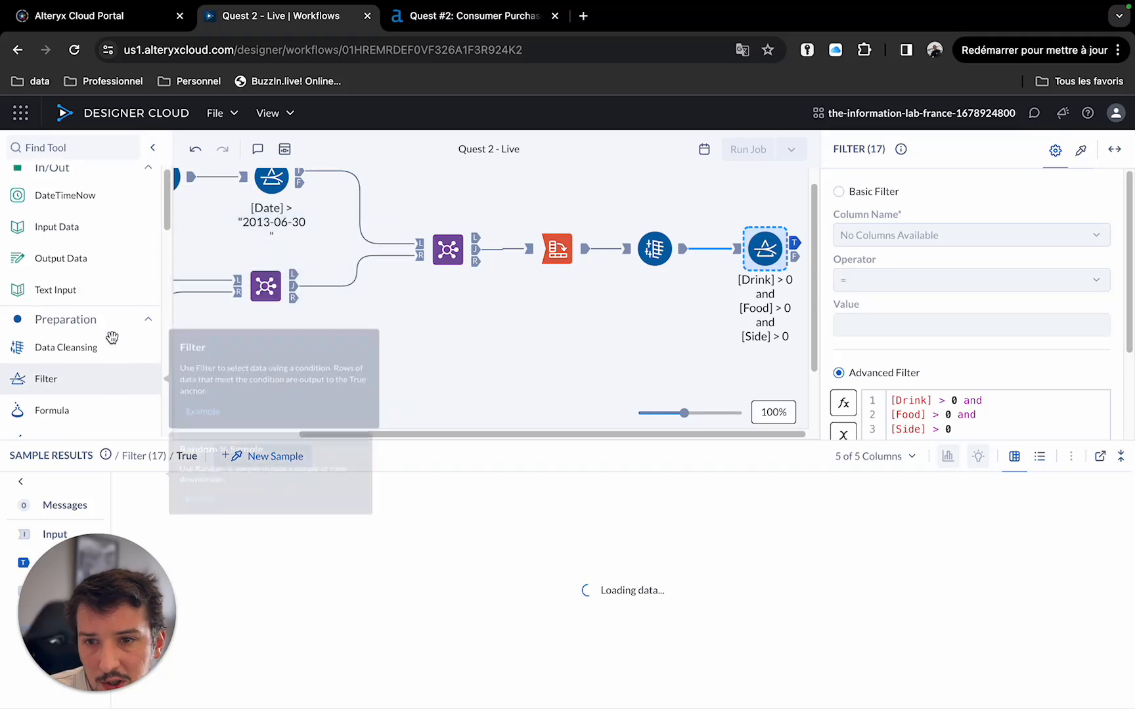
{"action": "scroll", "coordinate": [111, 328], "scroll_direction": "down", "scroll_amount": 8}
{"action": "scroll", "coordinate": [111, 328], "scroll_direction": "down", "scroll_amount": 5}
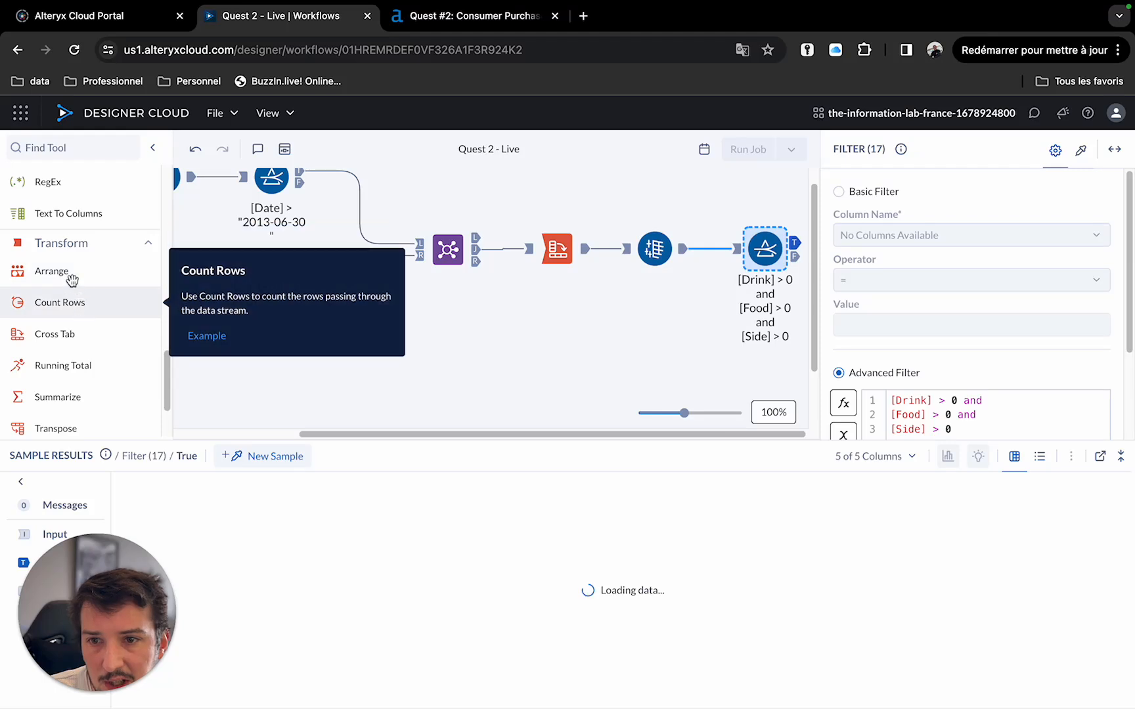
{"action": "scroll", "coordinate": [65, 315], "scroll_direction": "down", "scroll_amount": 1}
{"action": "left_click_drag", "start_coordinate": [56, 379], "coordinate": [791, 352]}
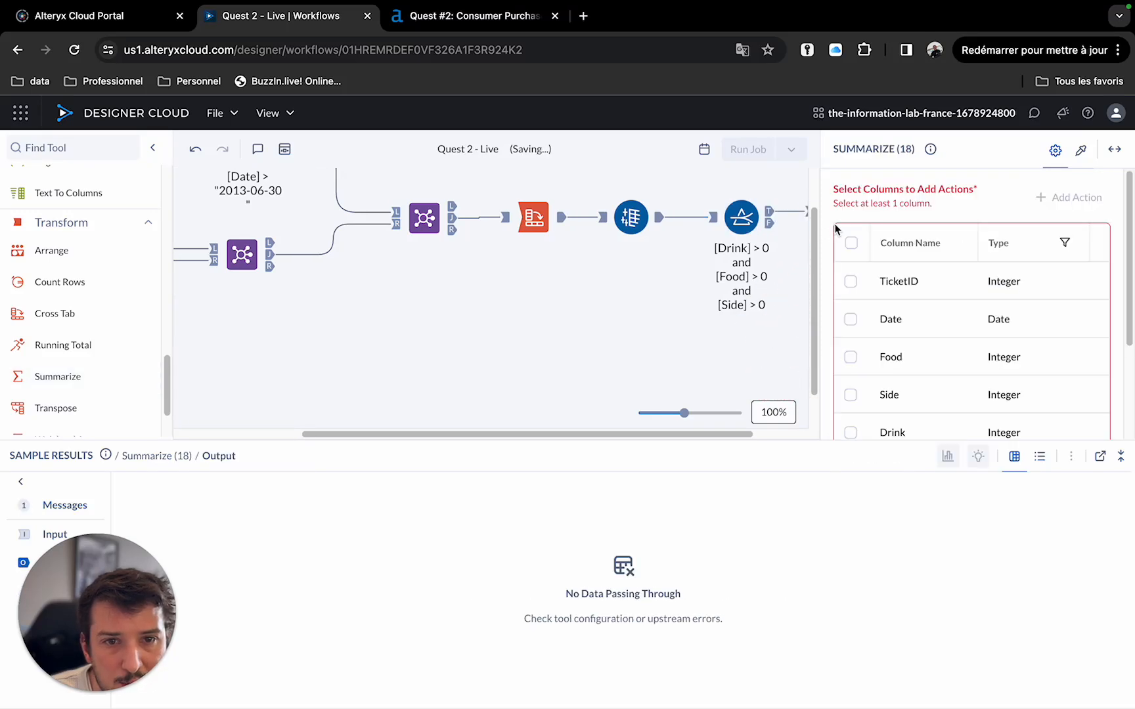
Configure the Summarize tool to count distinct TicketID and name the output tickets with all options.
{"action": "left_click_drag", "start_coordinate": [711, 435], "coordinate": [813, 436]}
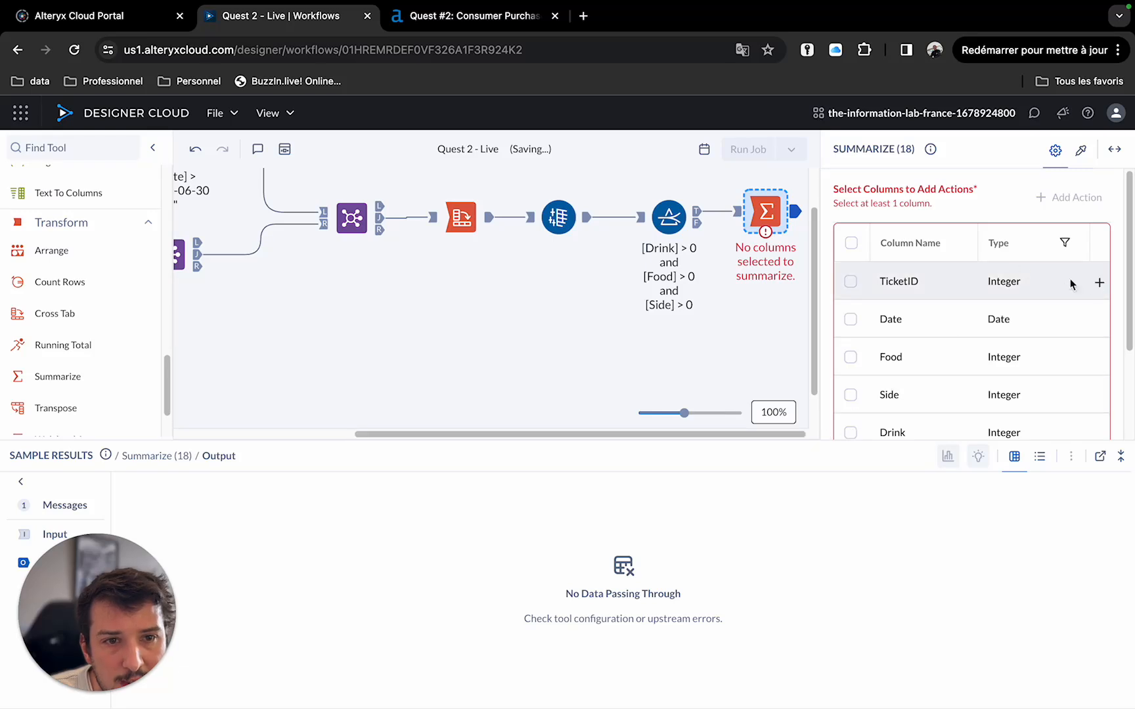
{"action": "left_click", "coordinate": [1099, 281]}
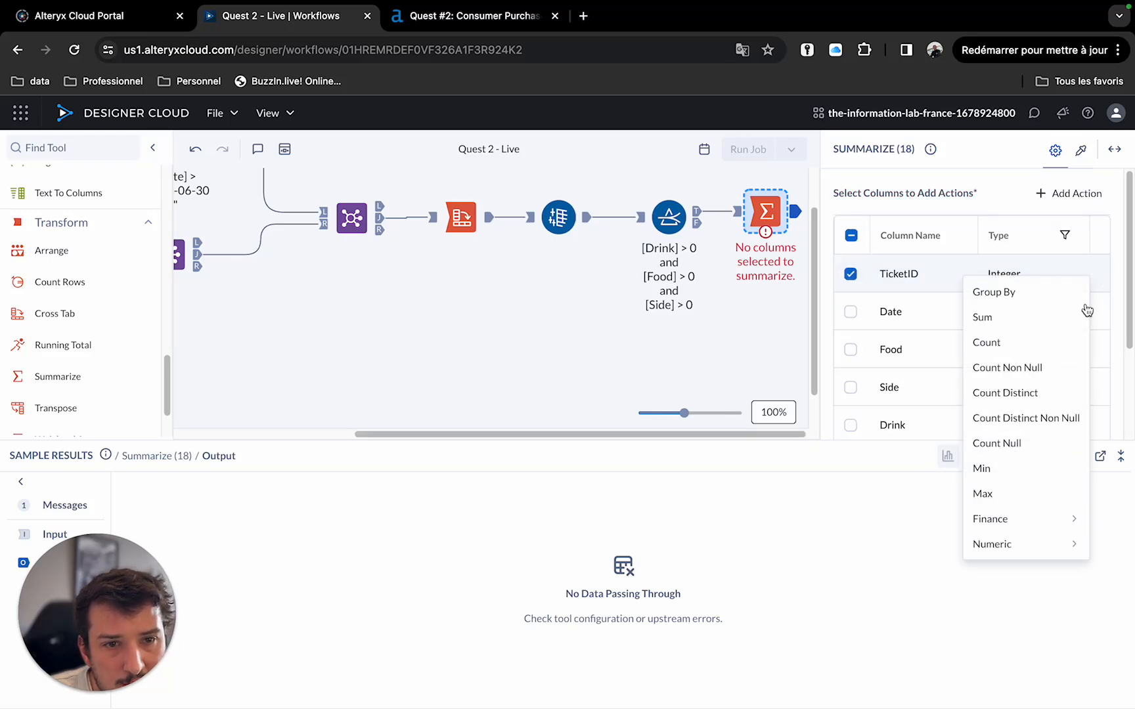
{"action": "left_click", "coordinate": [1038, 393]}
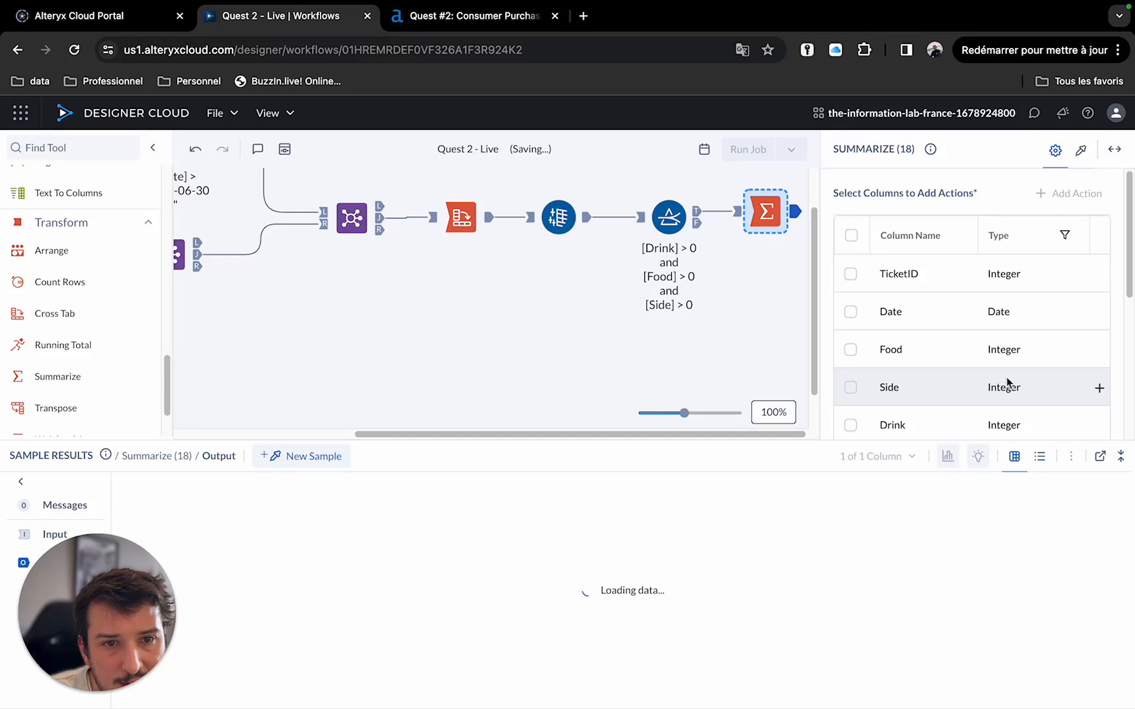
{"action": "scroll", "coordinate": [1024, 368], "scroll_direction": "down", "scroll_amount": 5}
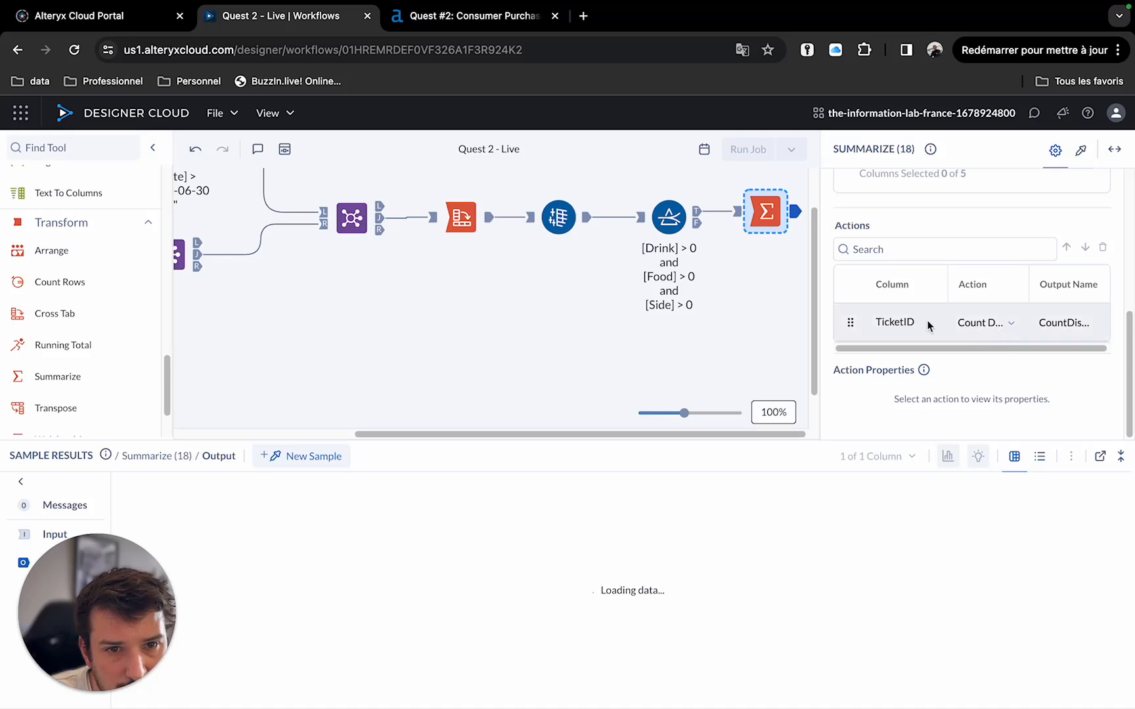
{"action": "scroll", "coordinate": [693, 342], "scroll_direction": "up", "scroll_amount": 2}
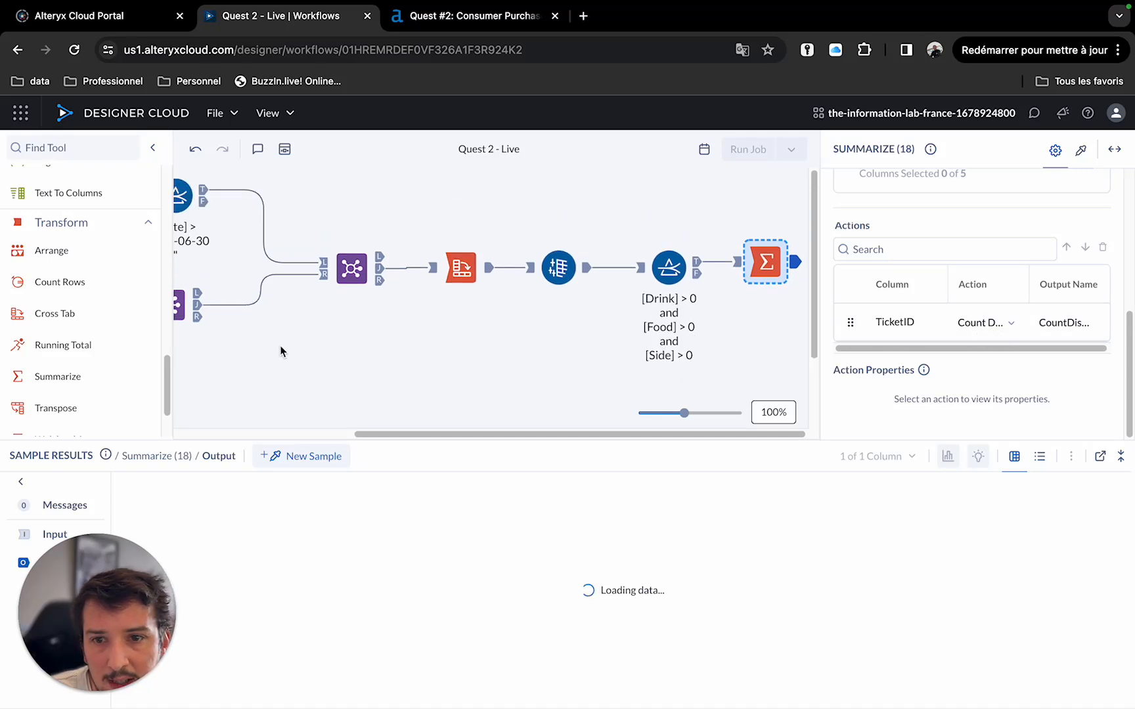
{"action": "double_click", "coordinate": [1070, 323]}
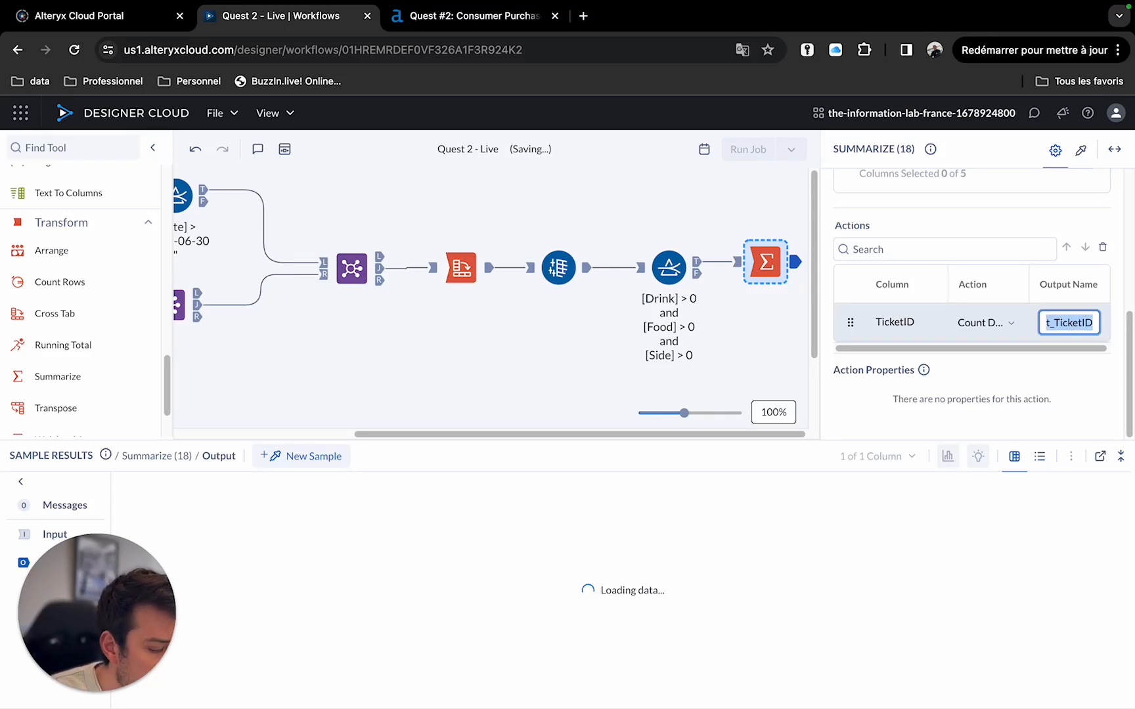
{"action": "type", "text": "tickets with all op"}
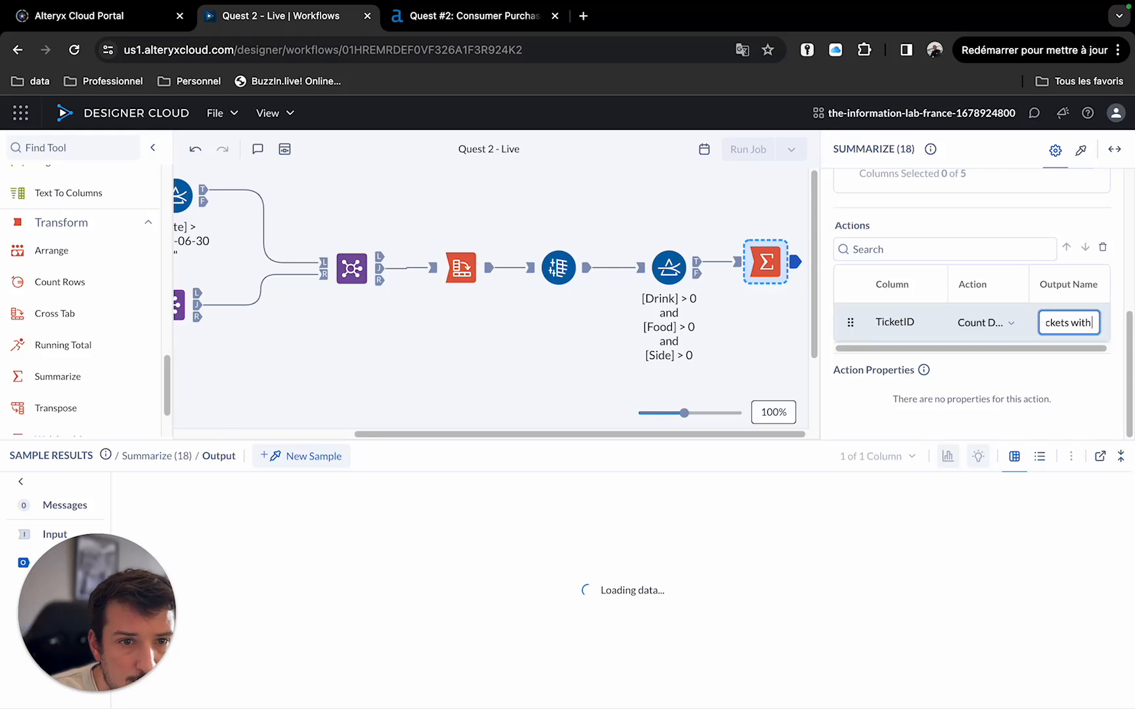
{"action": "type", "text": "tions"}
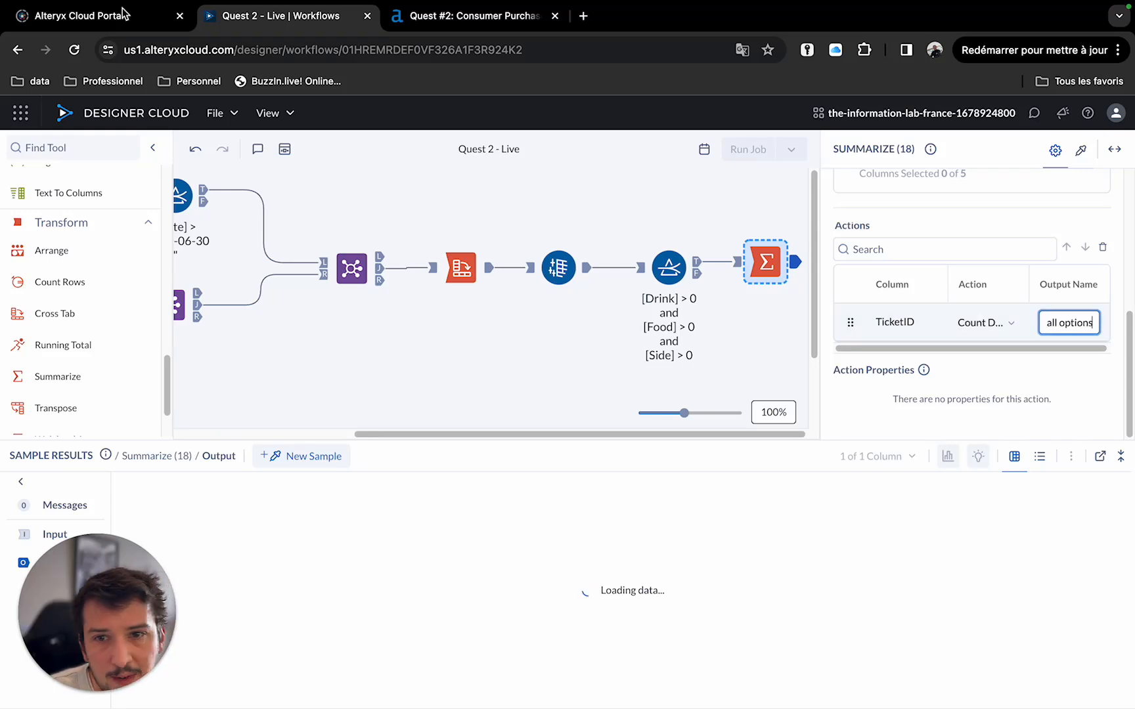
Add a second Summarize tool fed by the date Filter's True output, counting distinct TicketID.
{"action": "left_click_drag", "start_coordinate": [50, 375], "coordinate": [267, 224]}
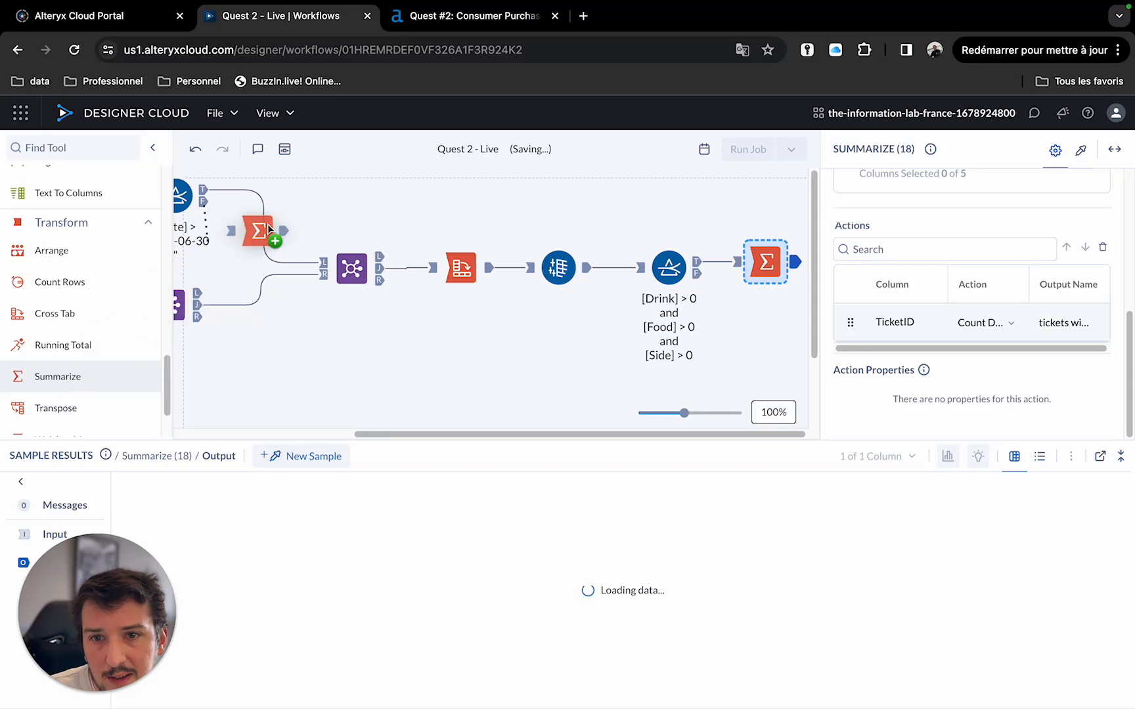
{"action": "left_click_drag", "start_coordinate": [339, 189], "coordinate": [355, 192]}
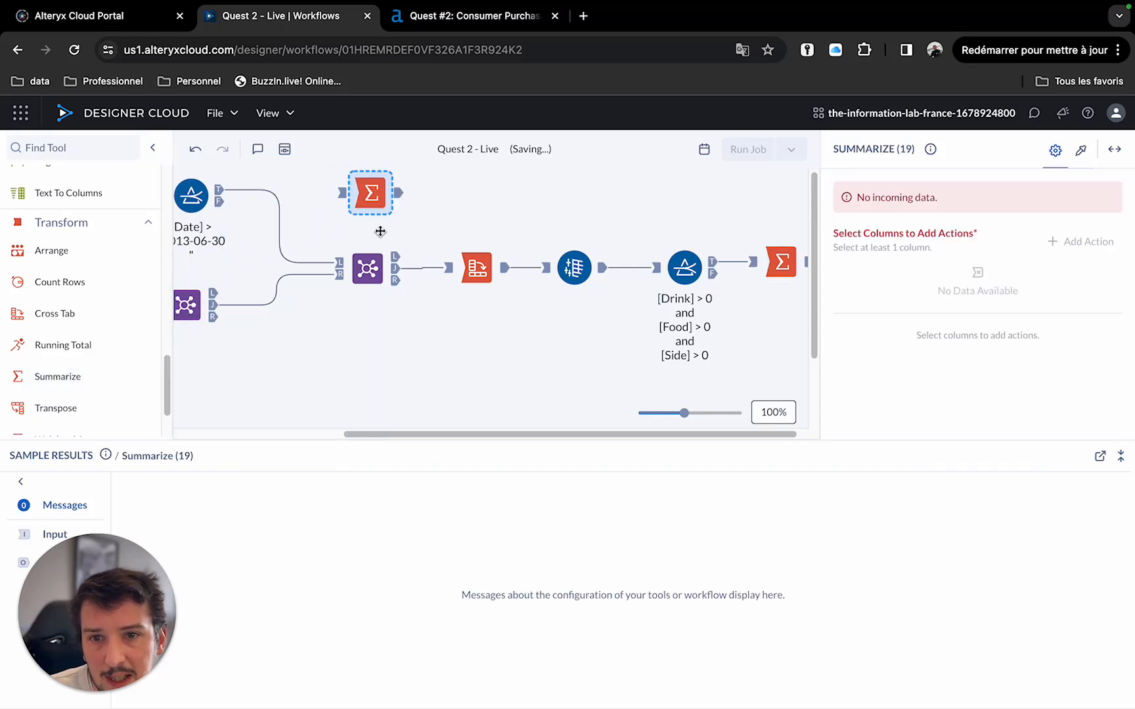
{"action": "left_click_drag", "start_coordinate": [684, 413], "coordinate": [653, 413]}
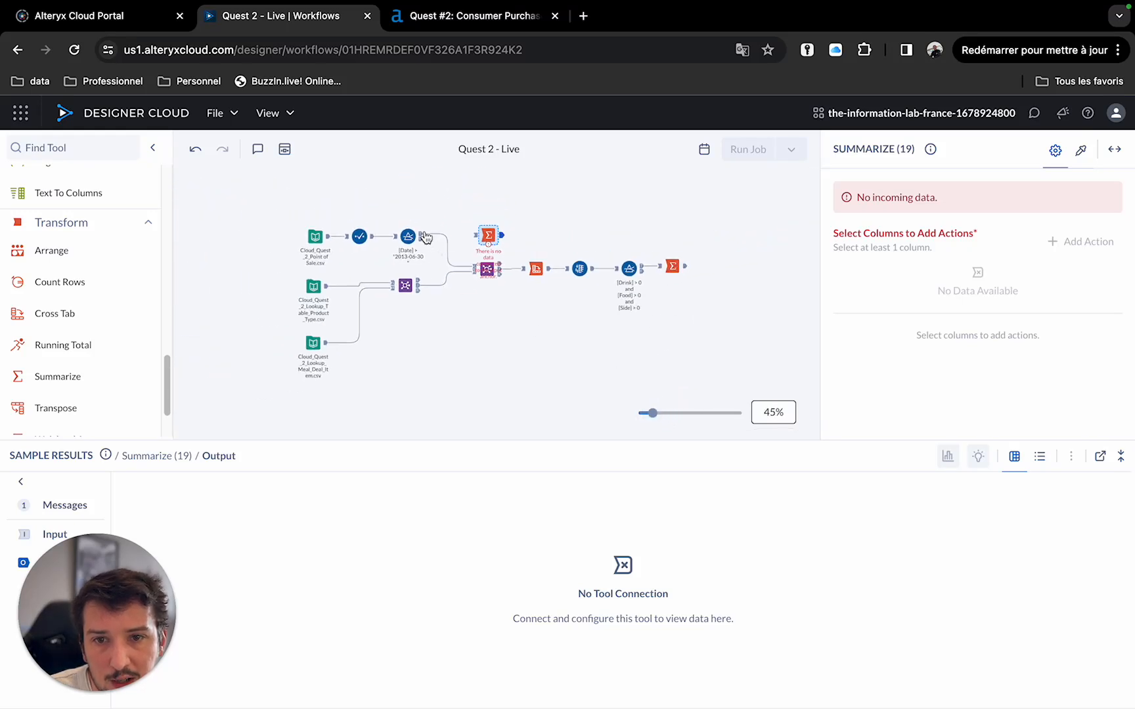
{"action": "left_click_drag", "start_coordinate": [423, 235], "coordinate": [671, 236]}
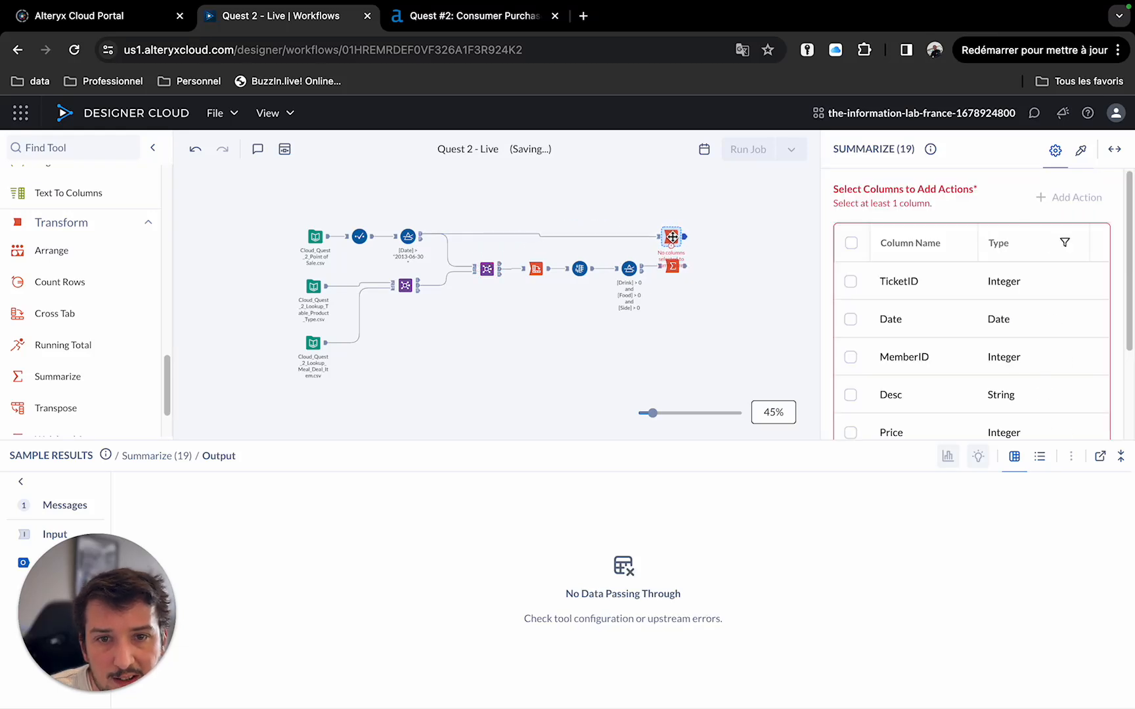
{"action": "left_click", "coordinate": [1097, 283]}
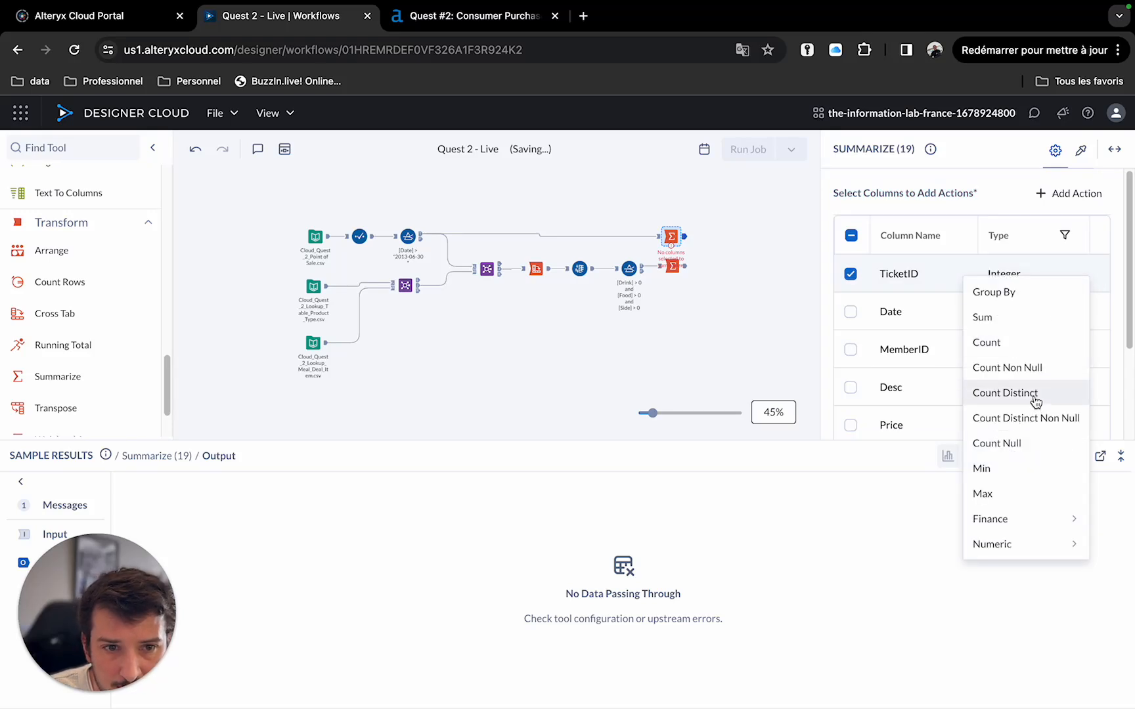
{"action": "left_click", "coordinate": [1035, 397]}
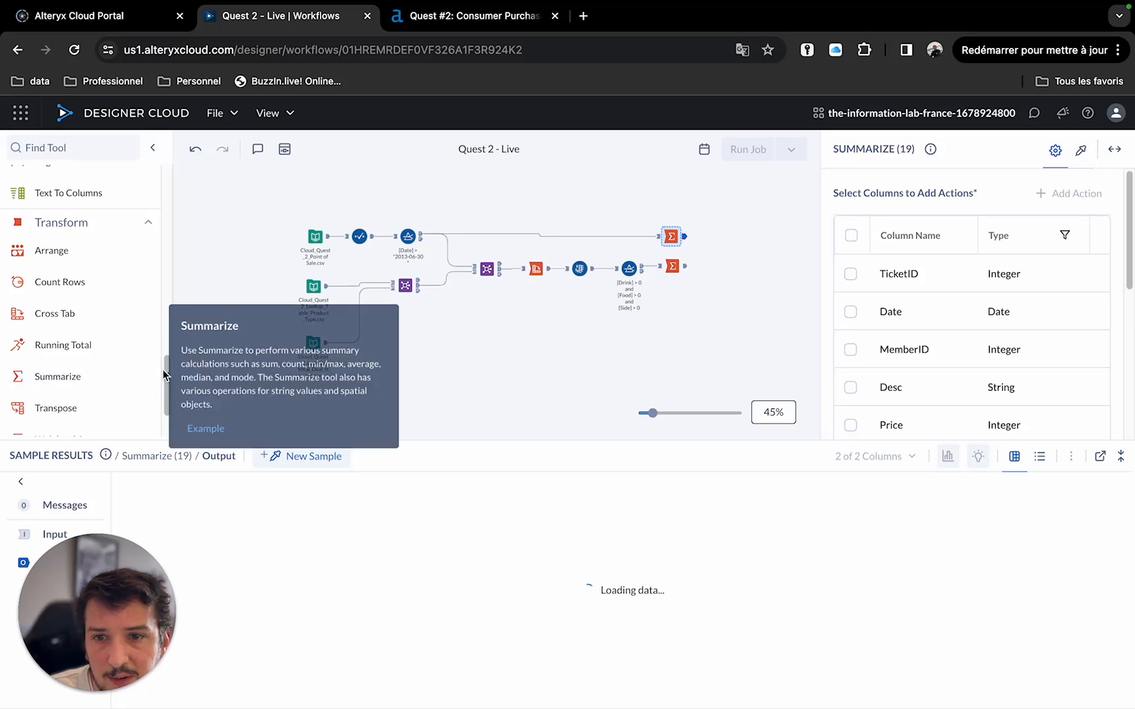
Add an Append Columns tool combining the outputs of both Summarize tools.
{"action": "scroll", "coordinate": [119, 304], "scroll_direction": "up", "scroll_amount": 2}
{"action": "scroll", "coordinate": [118, 304], "scroll_direction": "up", "scroll_amount": 5}
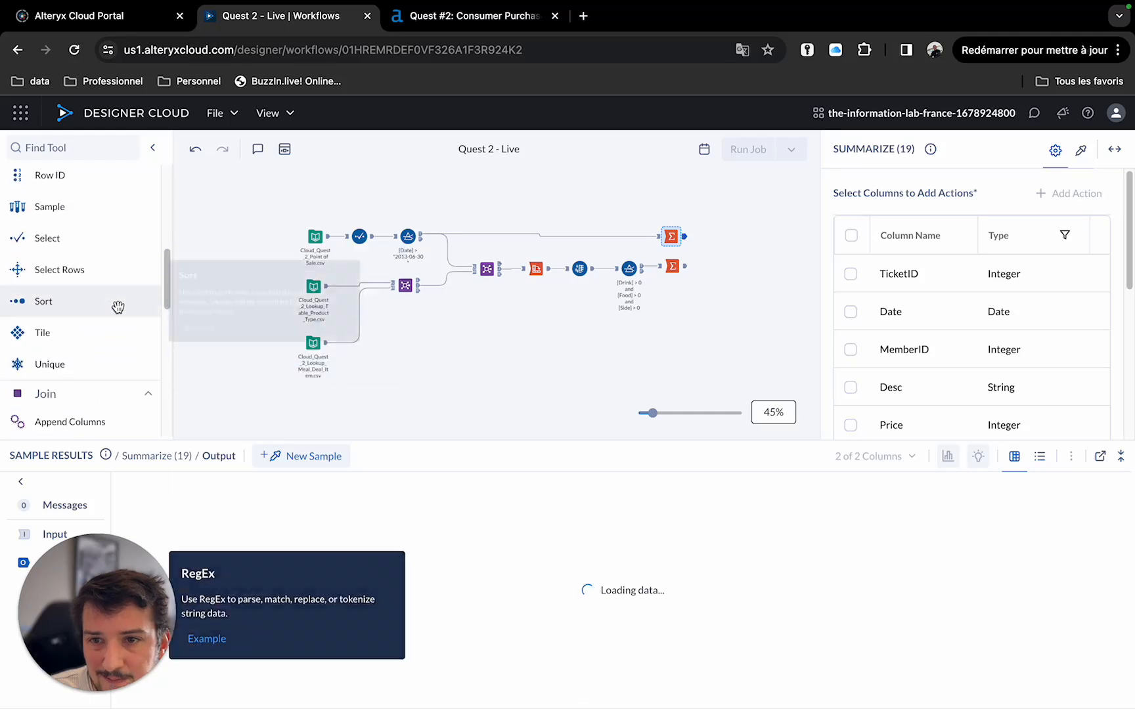
{"action": "scroll", "coordinate": [106, 361], "scroll_direction": "down", "scroll_amount": 1}
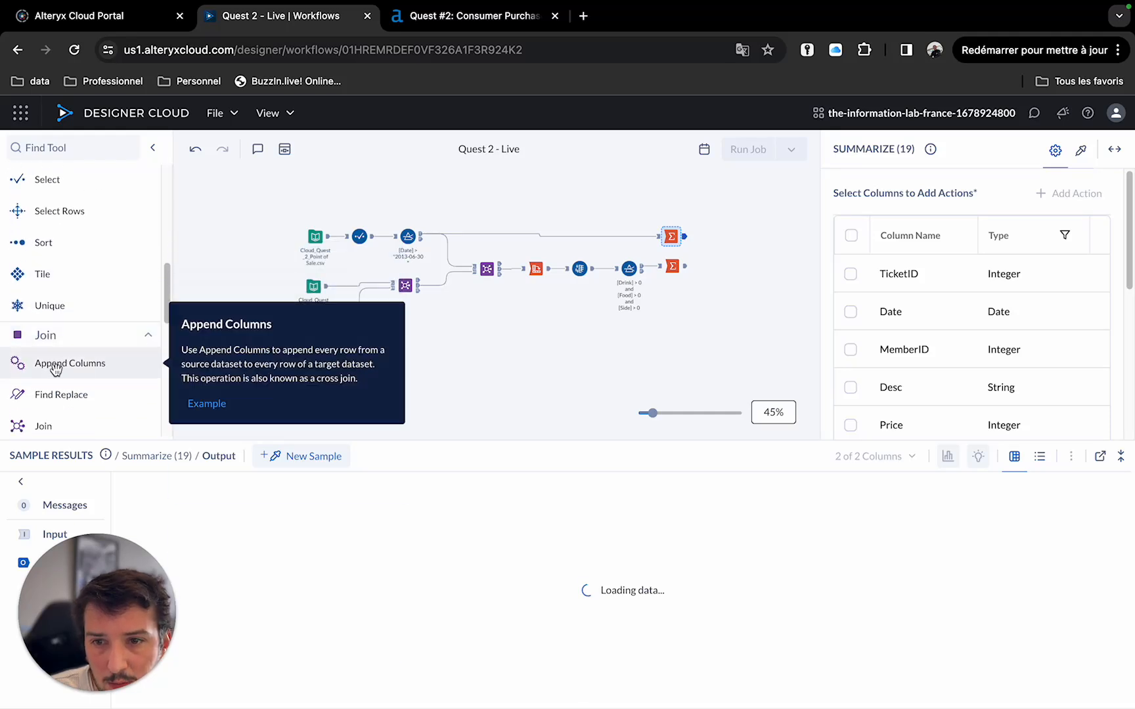
{"action": "left_click_drag", "start_coordinate": [55, 370], "coordinate": [731, 256]}
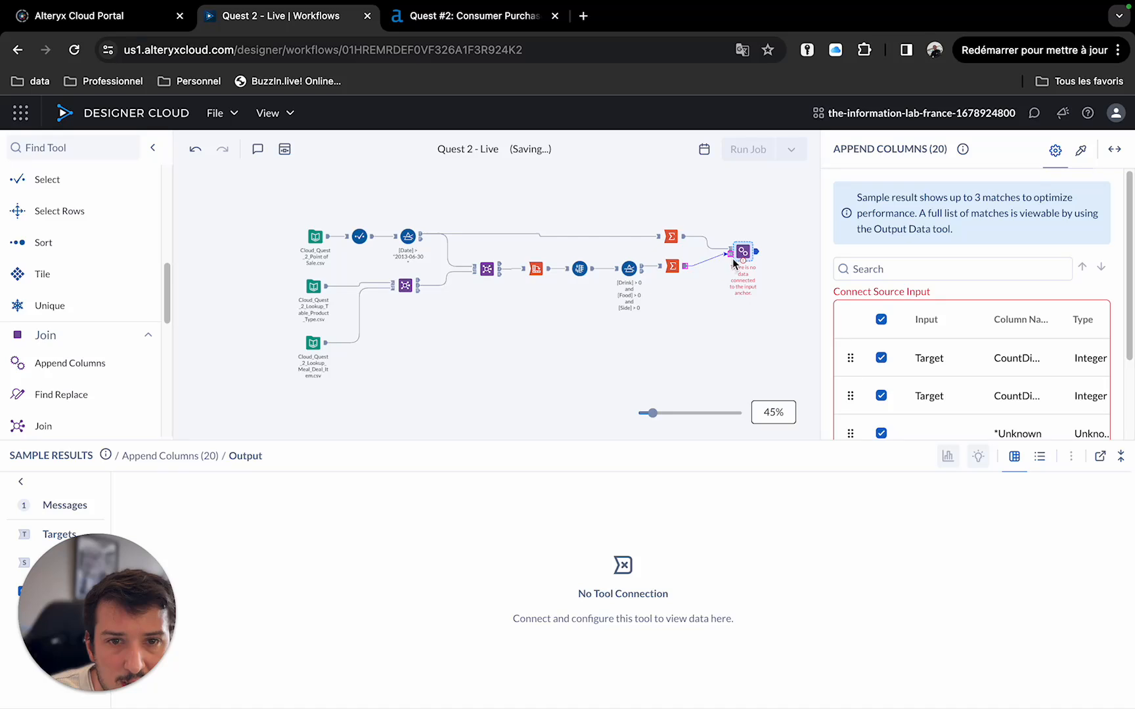
{"action": "left_click", "coordinate": [671, 236]}
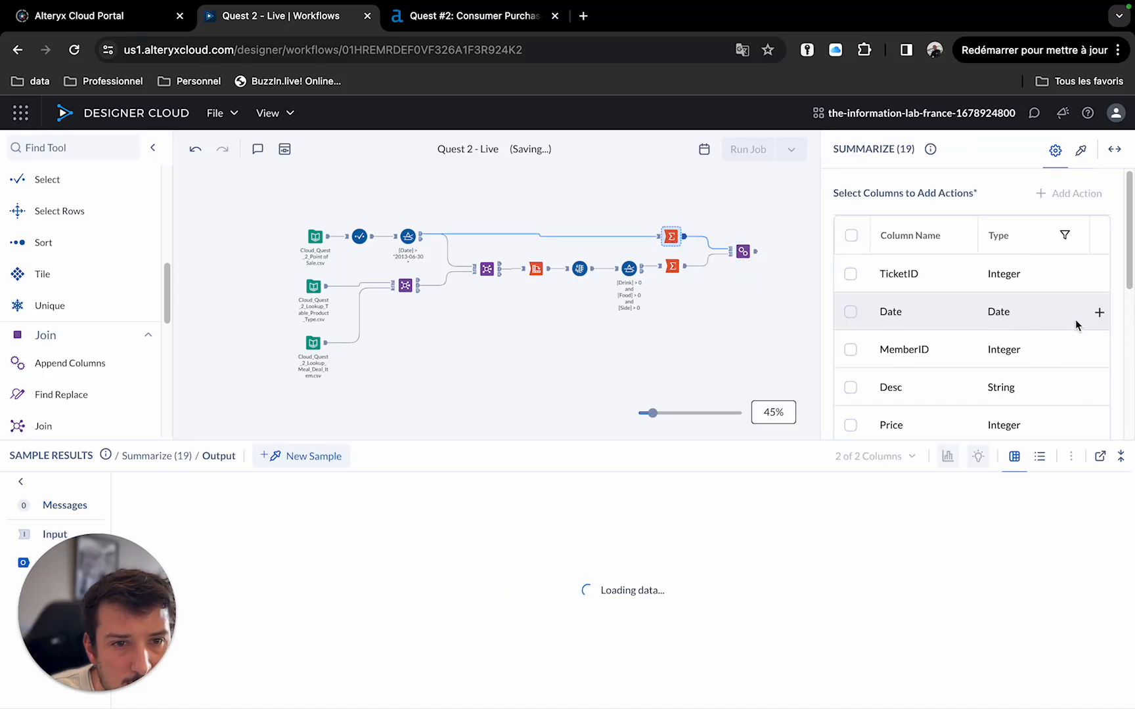
Delete the duplicate Count Distinct TicketID action from the second Summarize tool.
{"action": "scroll", "coordinate": [1090, 328], "scroll_direction": "down", "scroll_amount": 5}
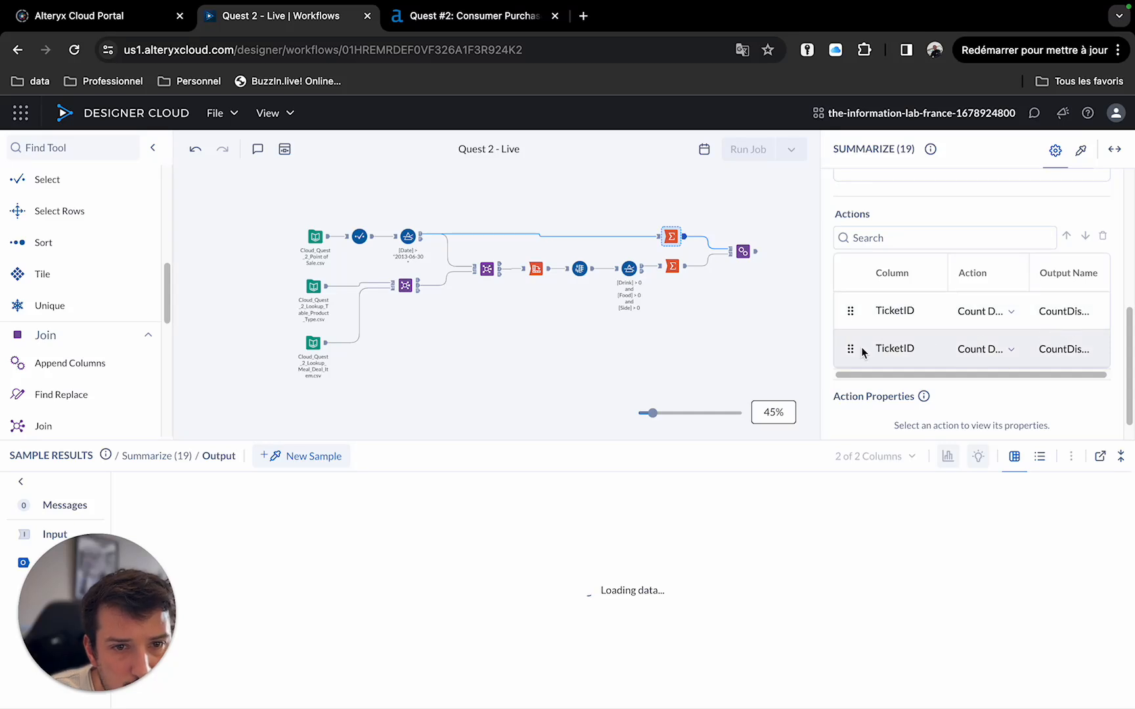
{"action": "left_click", "coordinate": [756, 256]}
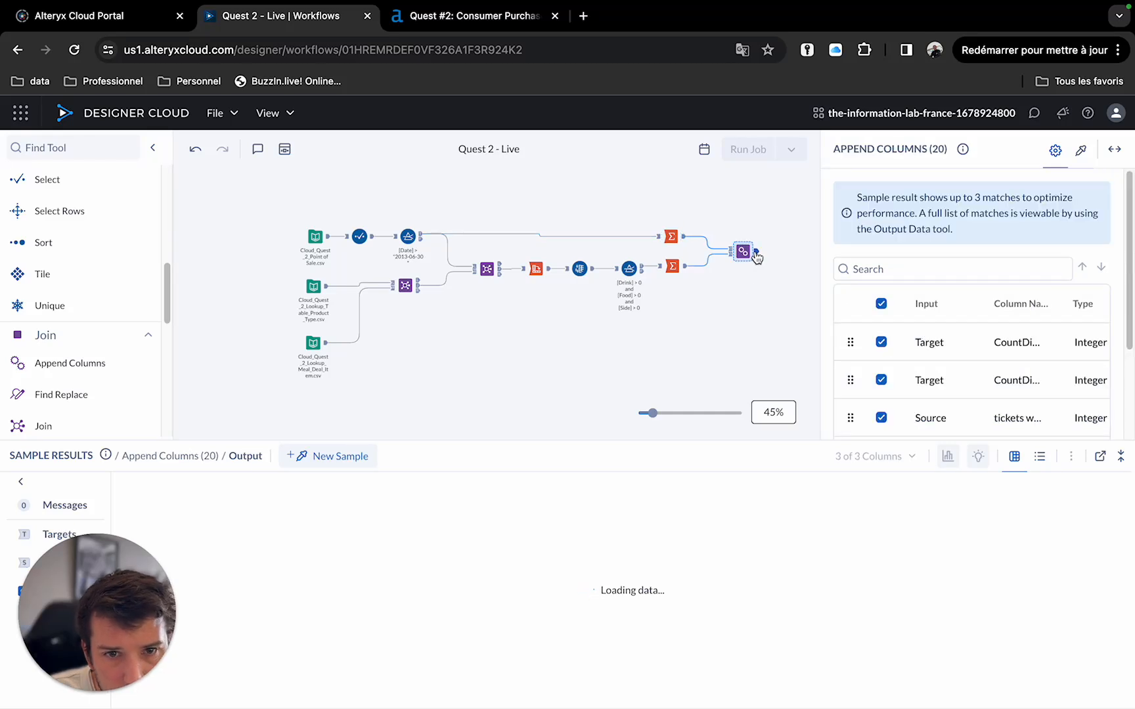
{"action": "left_click", "coordinate": [670, 236]}
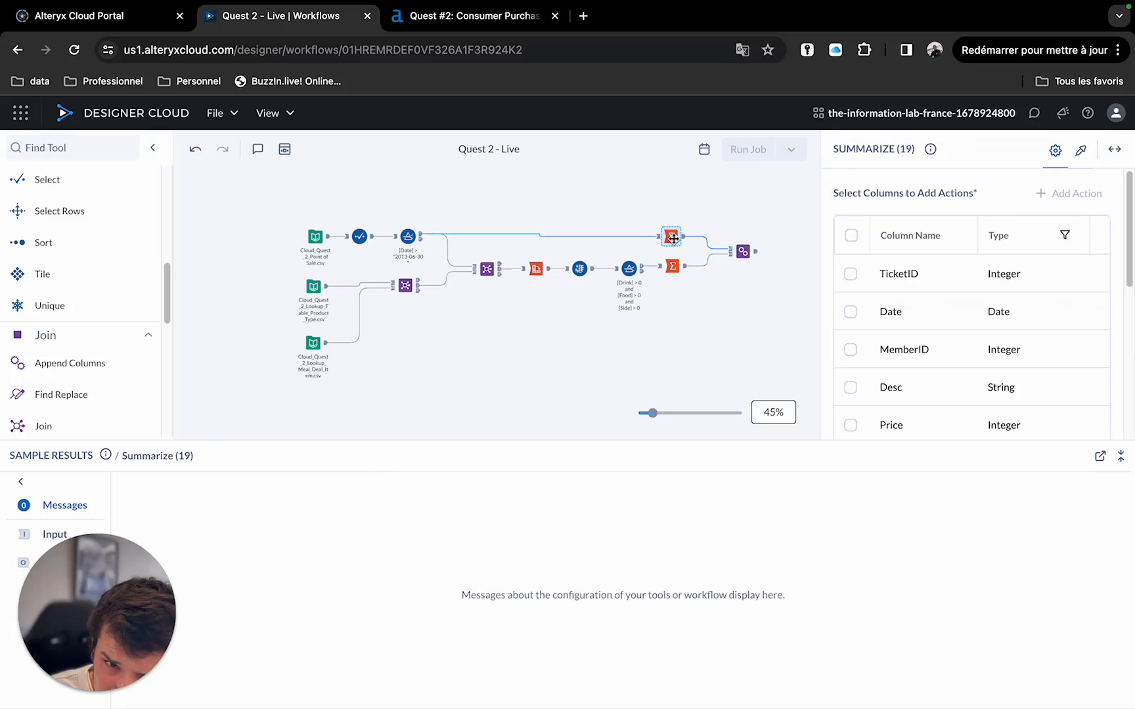
{"action": "scroll", "coordinate": [919, 332], "scroll_direction": "down", "scroll_amount": 10}
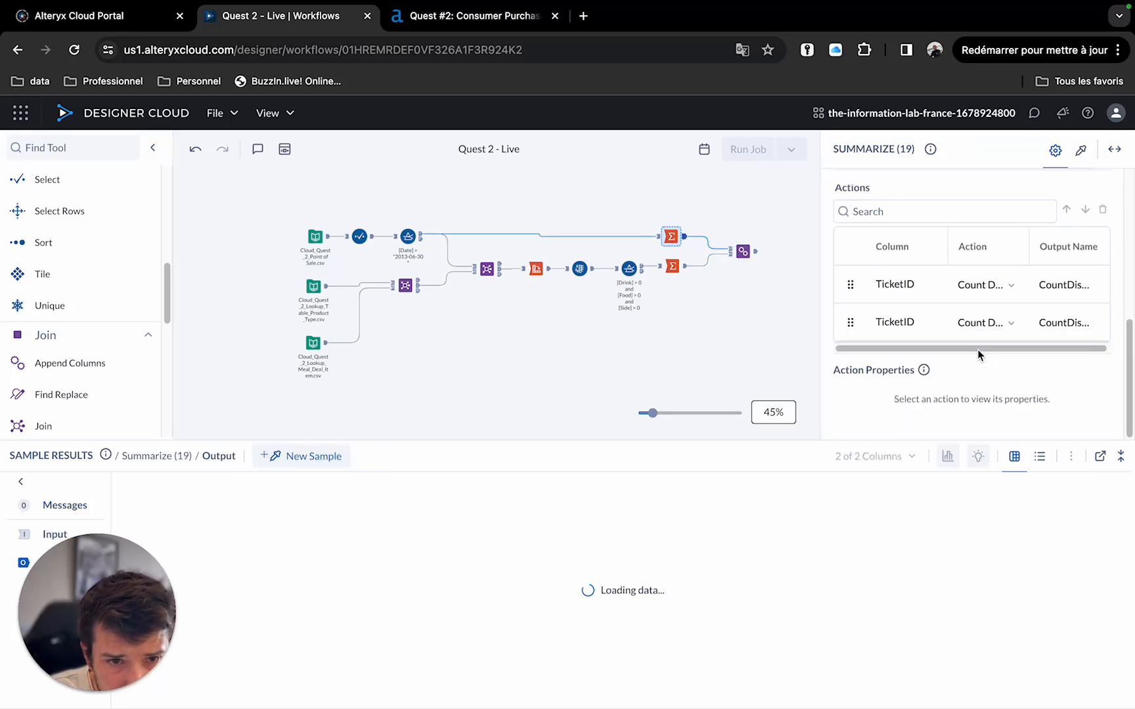
{"action": "right_click", "coordinate": [852, 323]}
{"action": "key", "text": "Escape"}
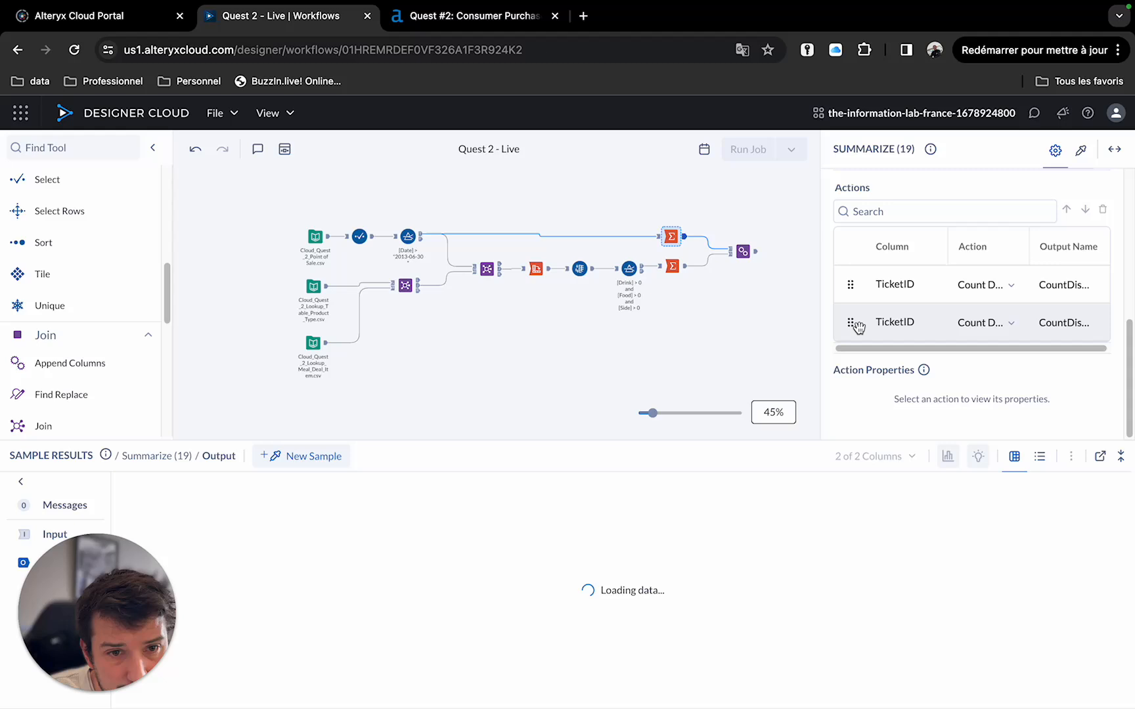
{"action": "left_click", "coordinate": [1006, 322]}
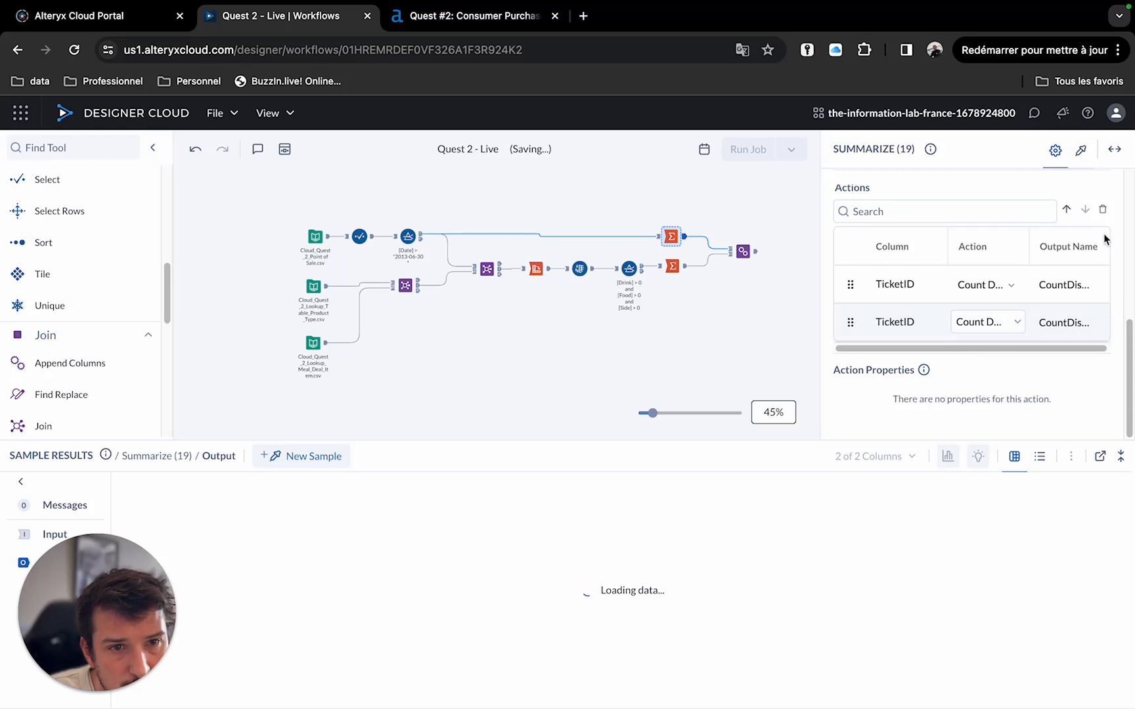
{"action": "left_click", "coordinate": [1103, 210]}
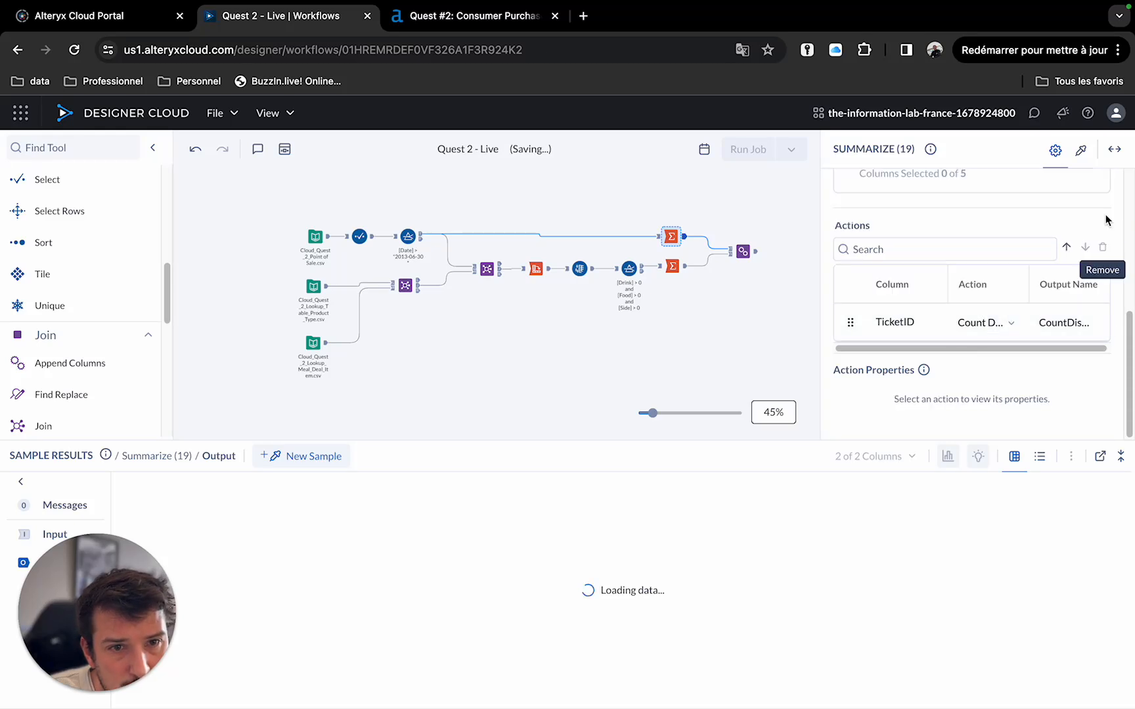
Add a Formula tool after the Append Columns tool.
{"action": "left_click", "coordinate": [742, 252]}
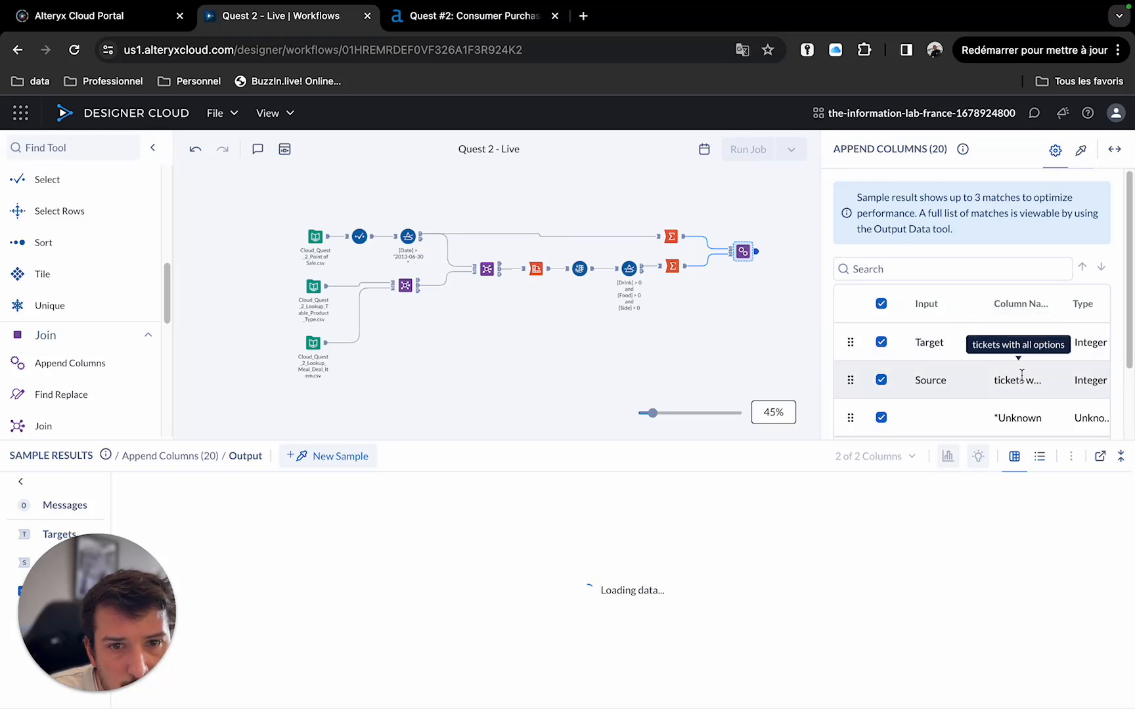
{"action": "scroll", "coordinate": [59, 293], "scroll_direction": "up", "scroll_amount": 2}
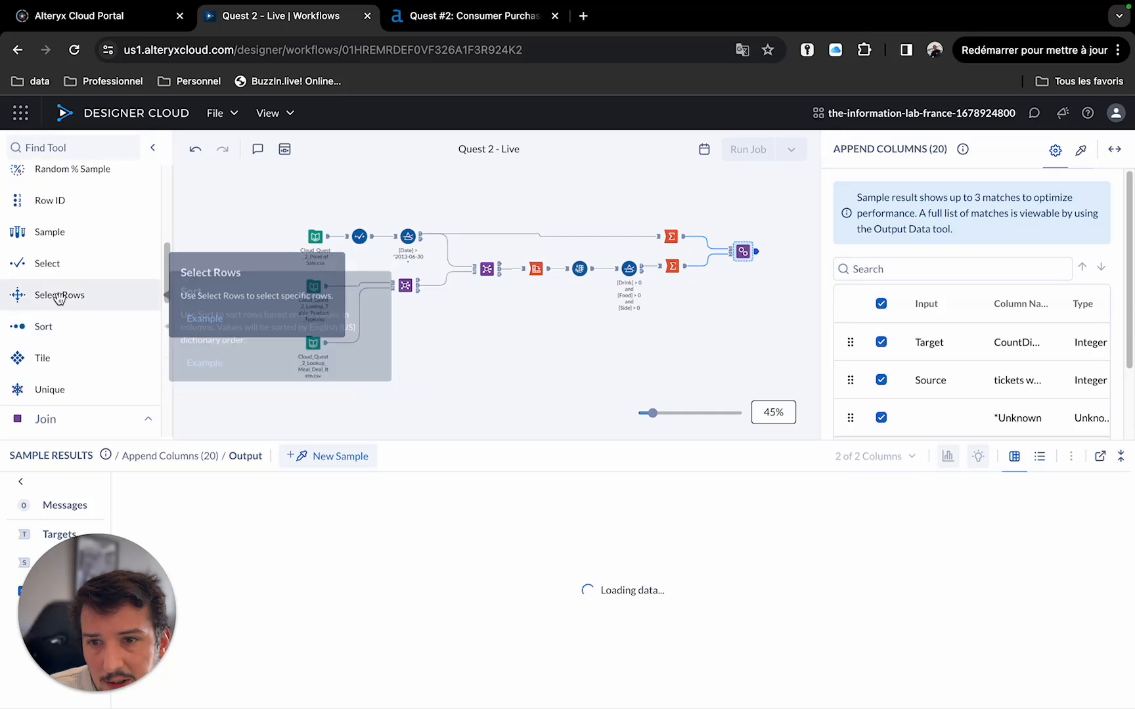
{"action": "scroll", "coordinate": [58, 295], "scroll_direction": "up", "scroll_amount": 3}
{"action": "left_click_drag", "start_coordinate": [59, 208], "coordinate": [791, 251]}
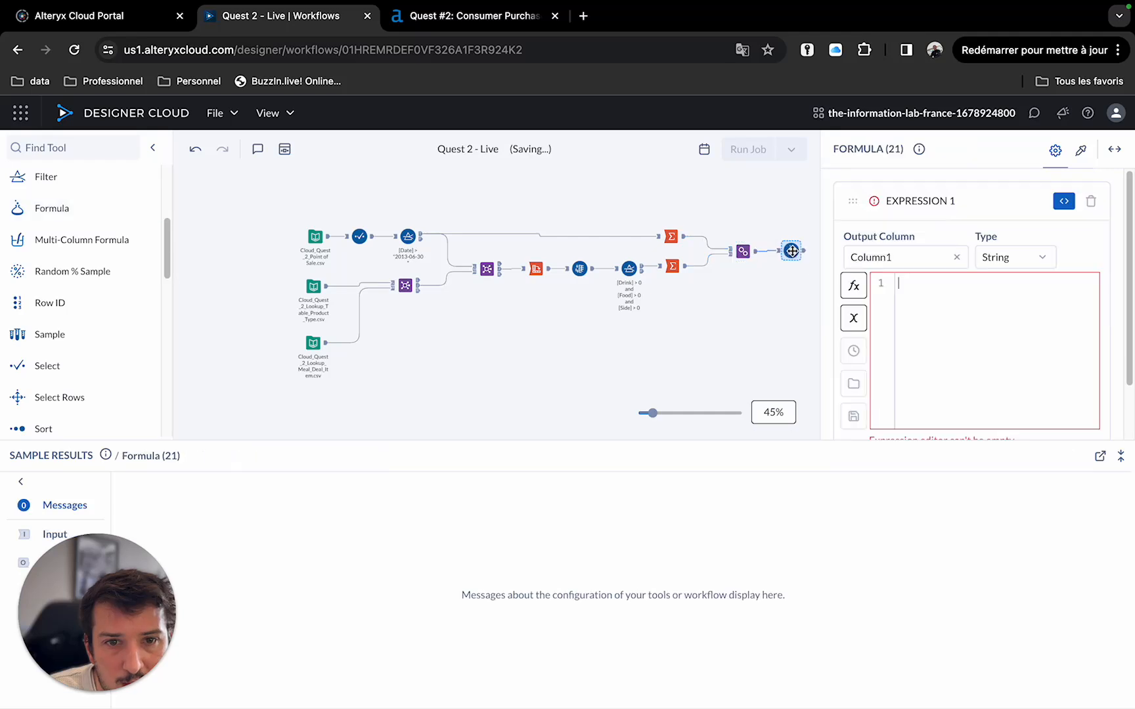
Enter the formula expression [tickets with all options] / [CountDistinct_TicketID].
{"action": "type", "text": "["}
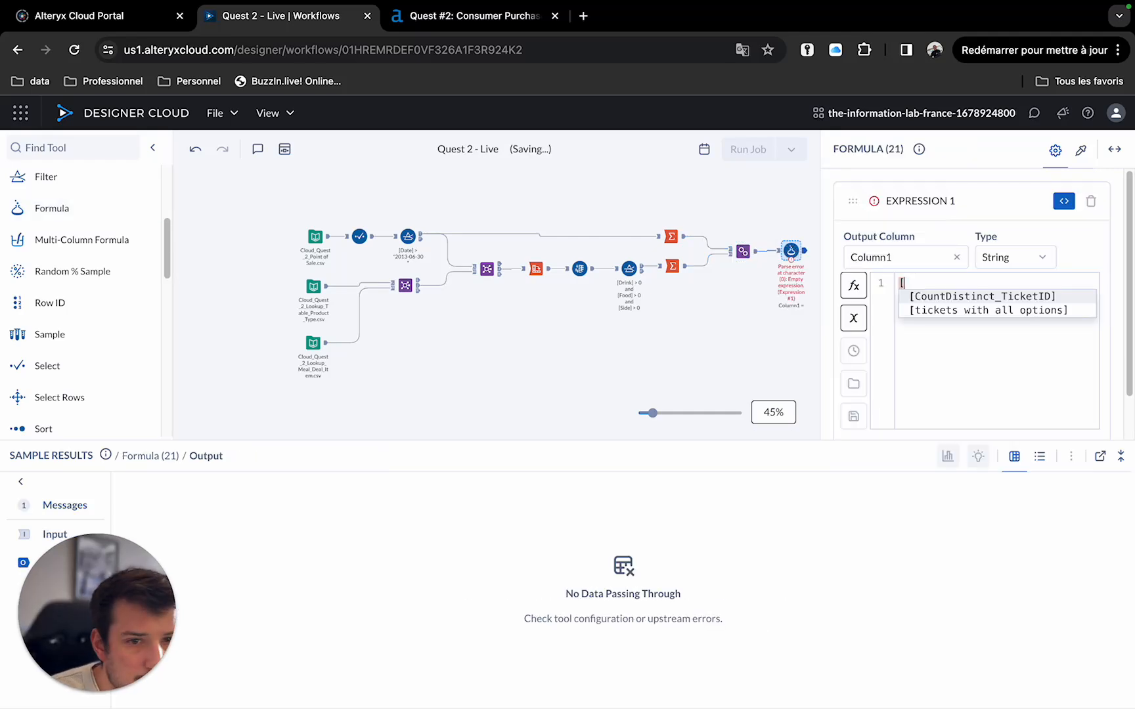
{"action": "key", "text": "Down"}
{"action": "key", "text": "Return"}
{"action": "type", "text": "/ "}
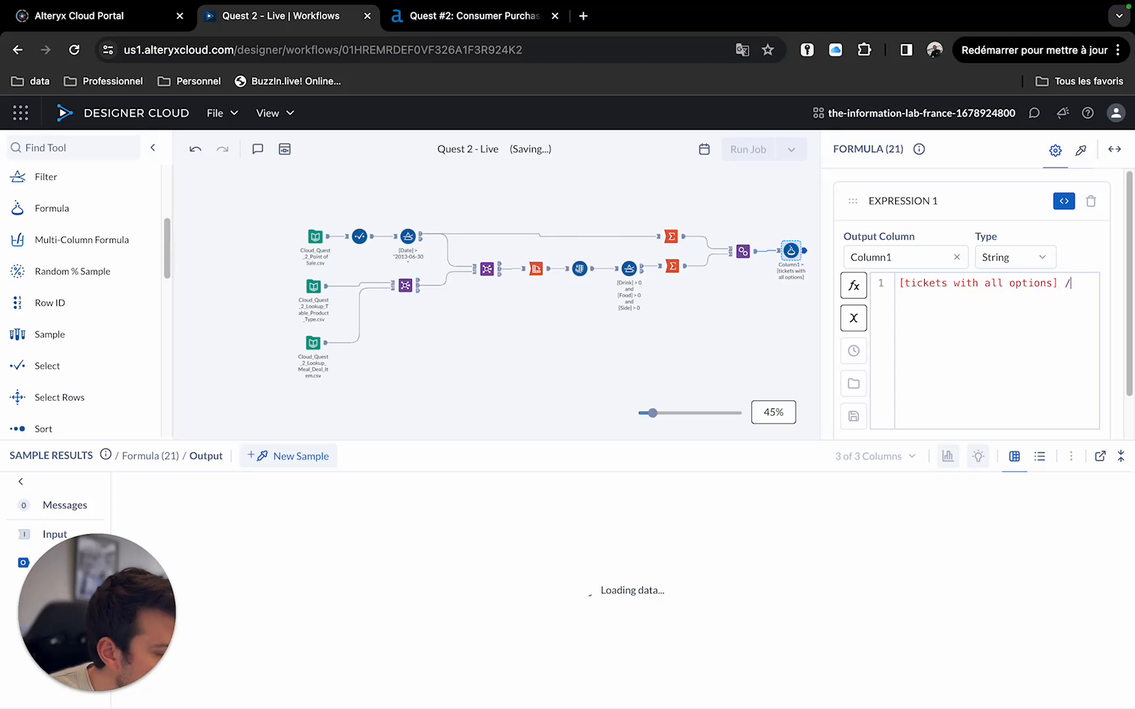
{"action": "type", "text": "["}
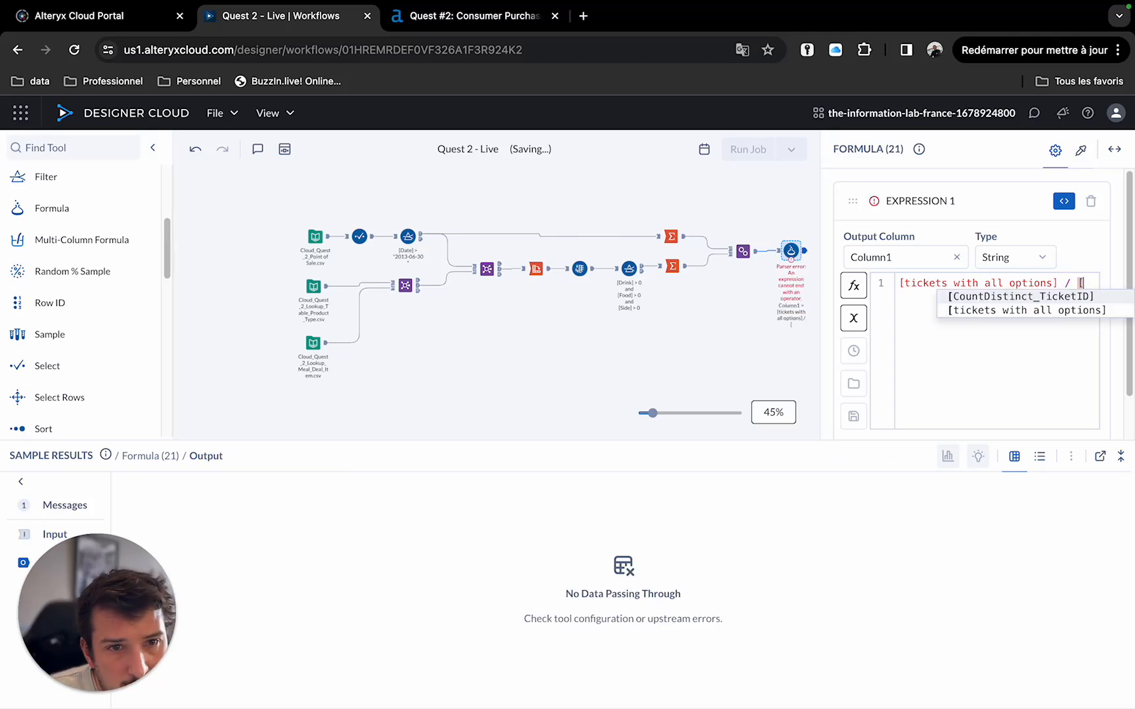
{"action": "key", "text": "Return"}
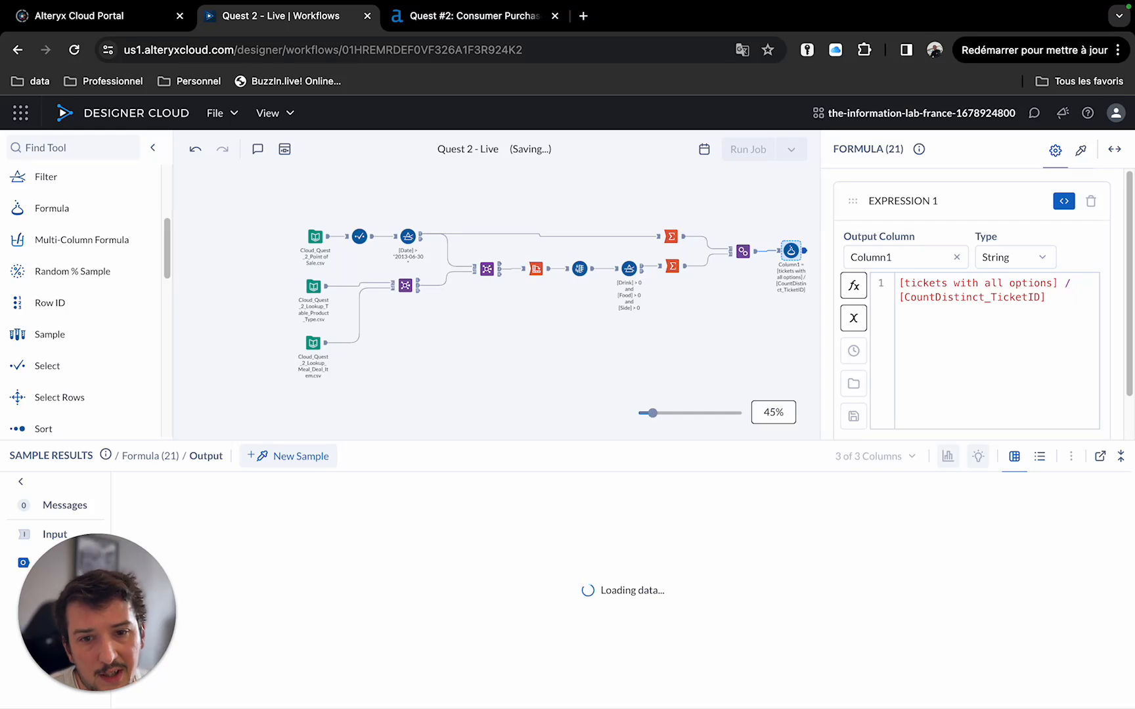